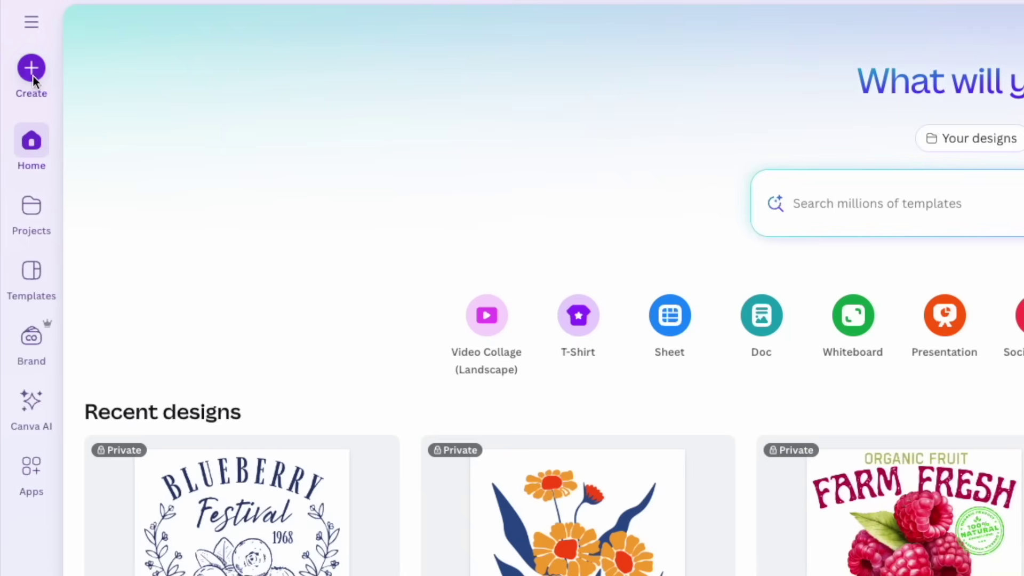
Step: Create a new custom-size design of 4500 × 5400 px
left_click(30, 69)
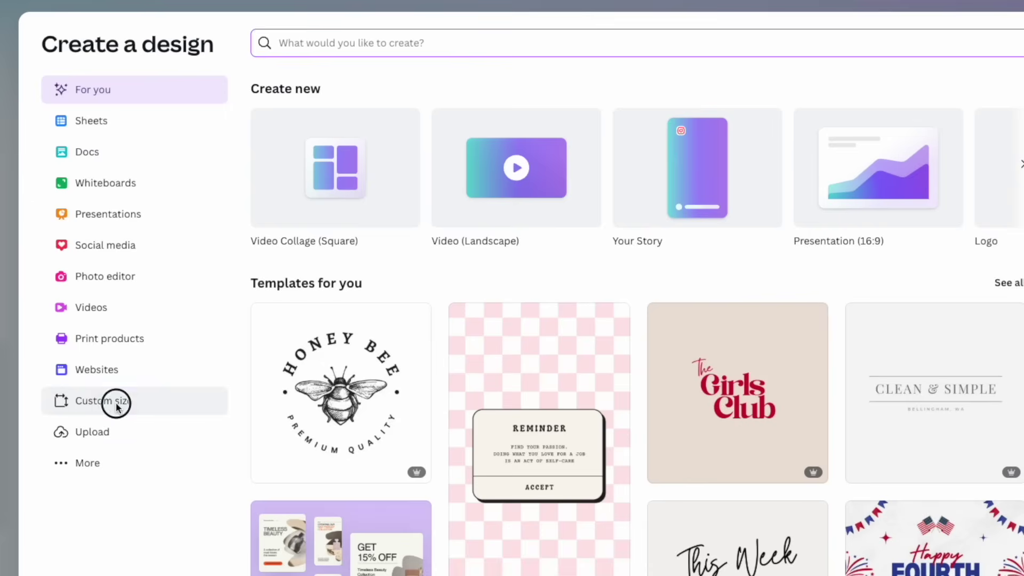
left_click(259, 287)
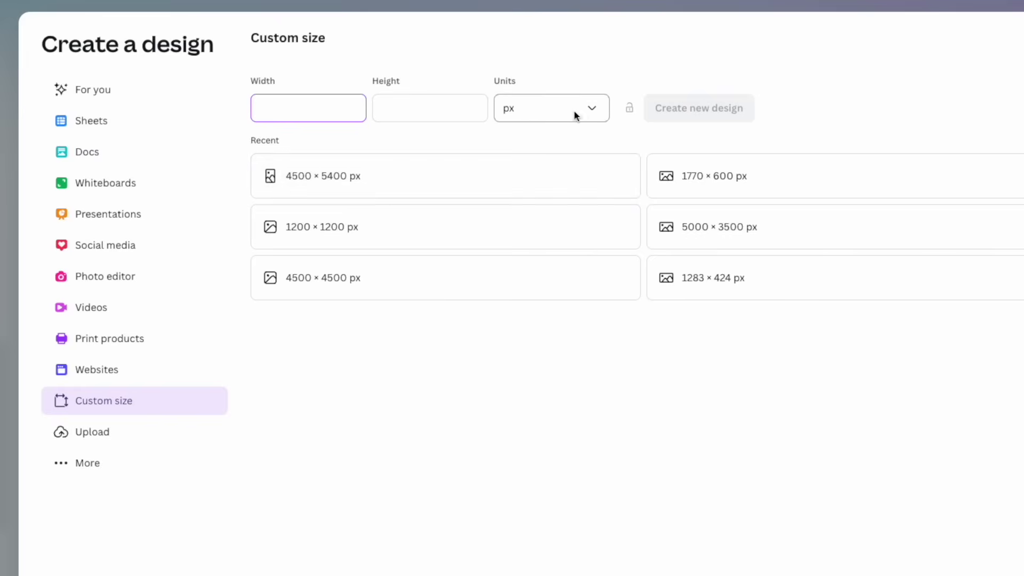
left_click(347, 174)
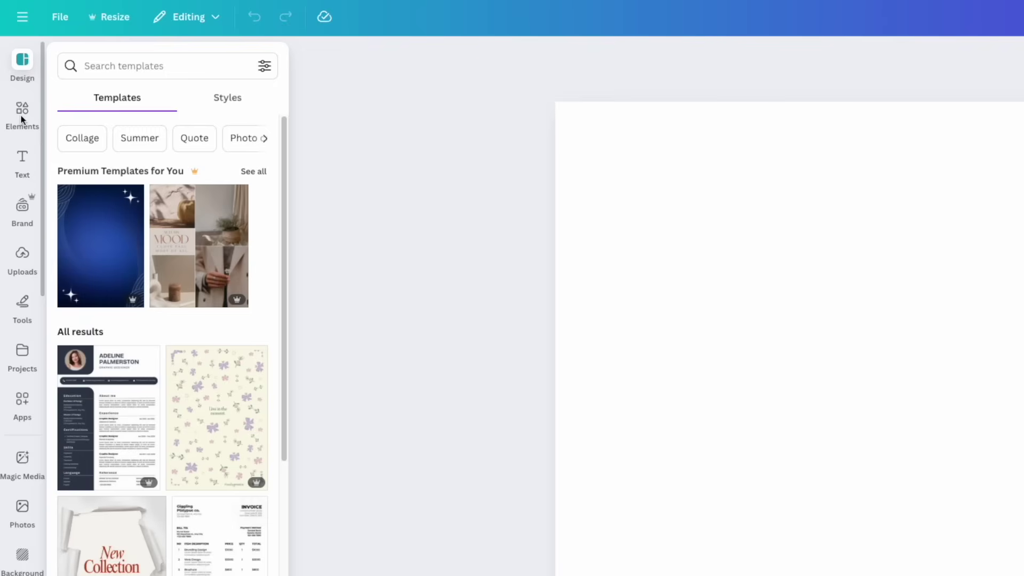
Step: Search the elements library for "vintage fruit" and browse all matching graphics
left_click(22, 114)
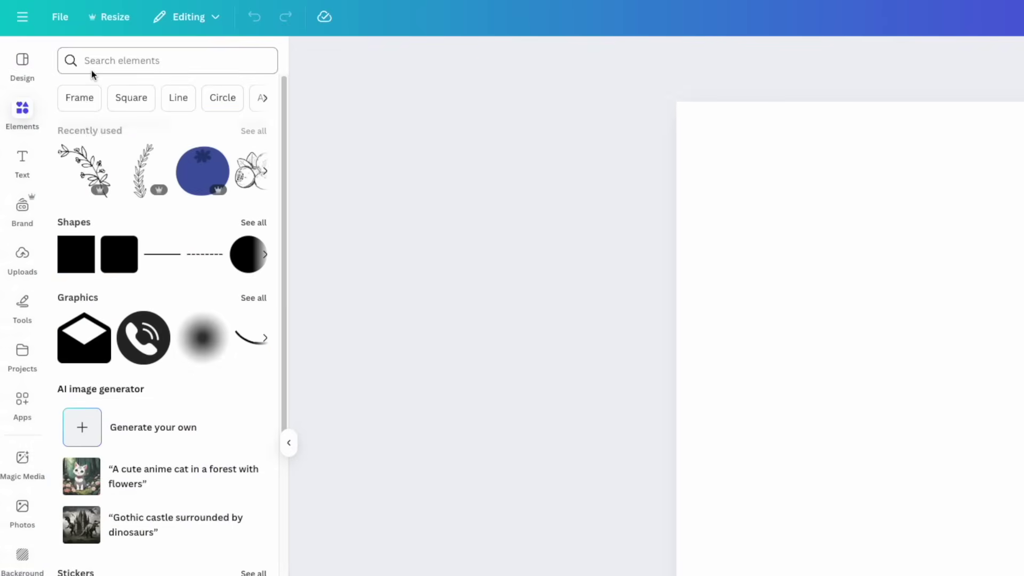
left_click(103, 62)
type("vi")
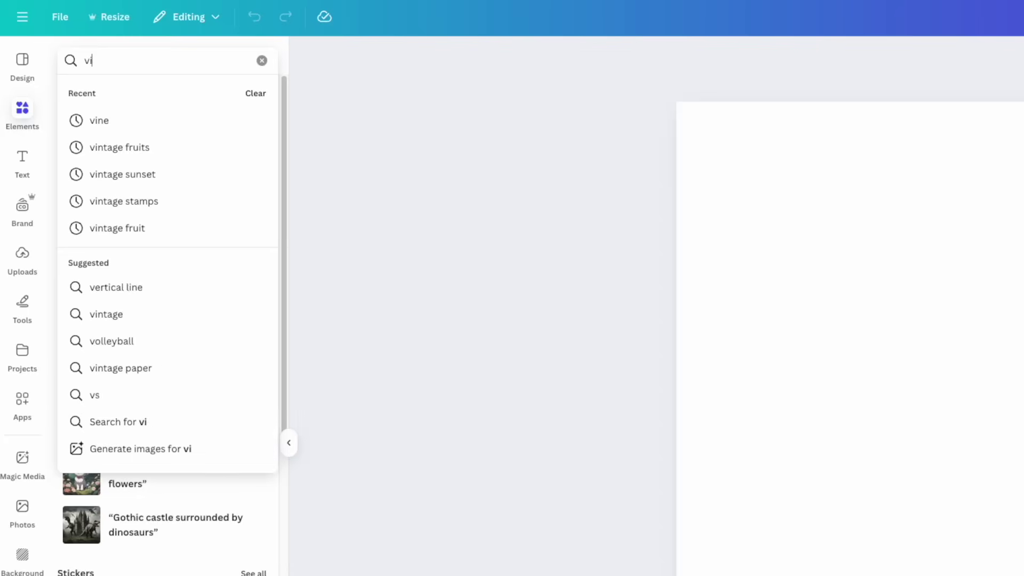
type("ntage fruit")
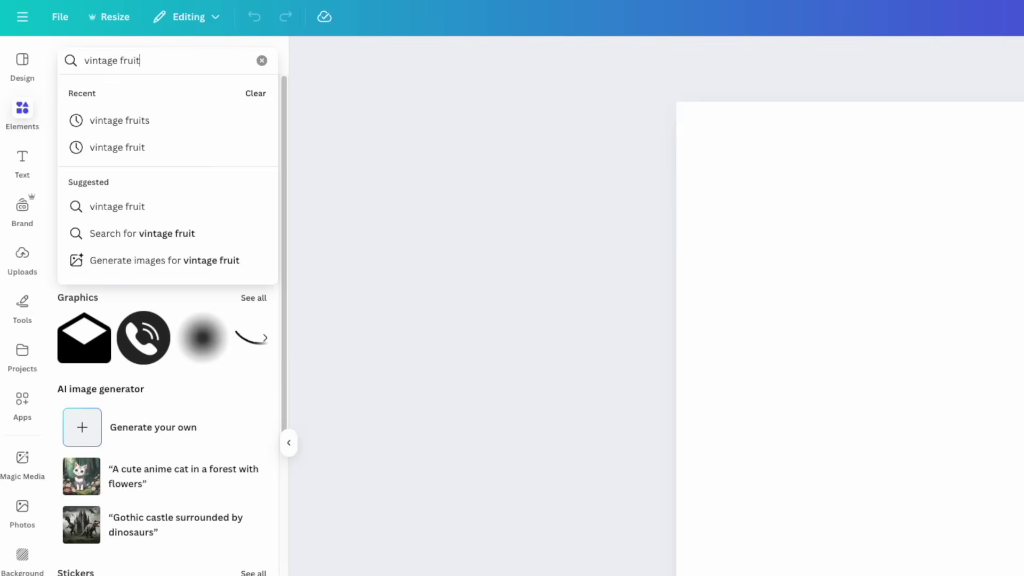
key("Return")
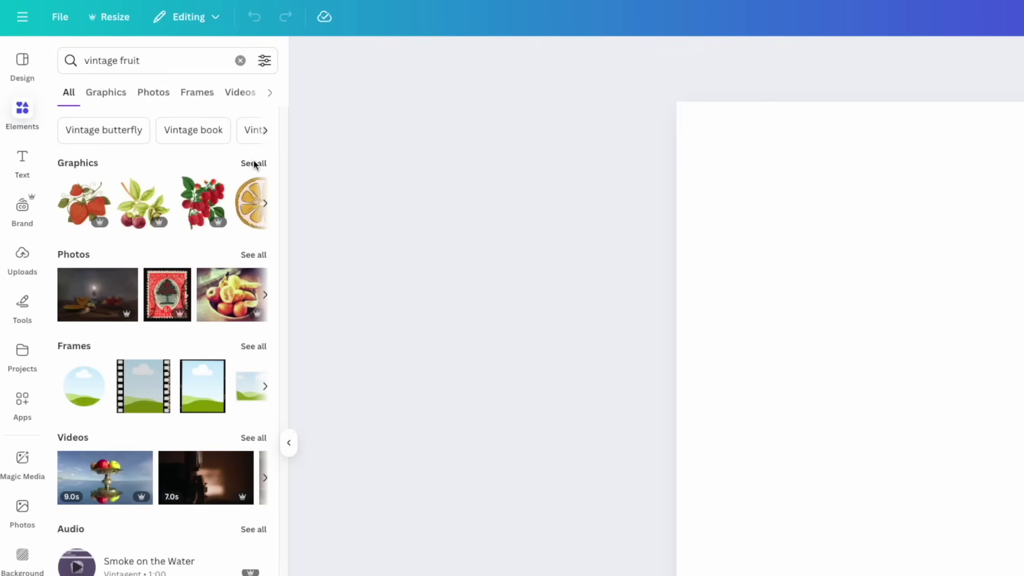
left_click(253, 163)
scroll(186, 315, "down", 5)
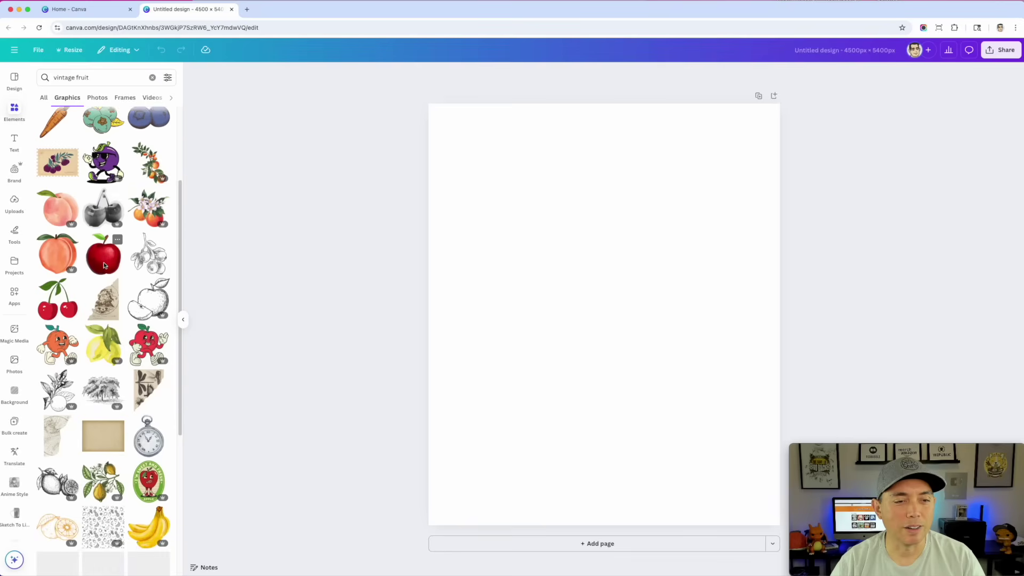
scroll(103, 261, "up", 4)
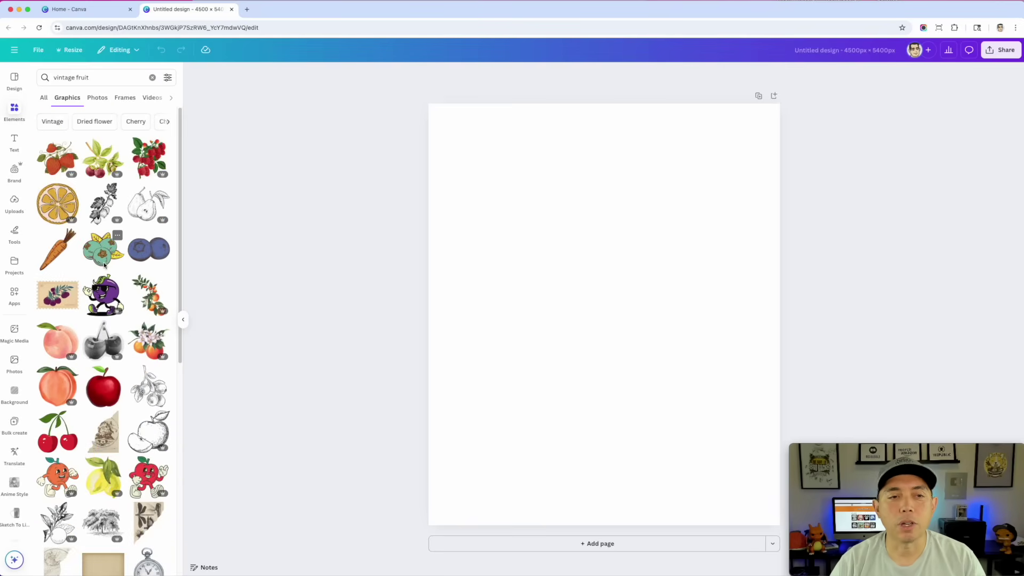
Step: Add the red strawberry vine graphic centred in the upper part of the page, and add a second blank page
left_click(65, 164)
left_click_drag(632, 338, 637, 312)
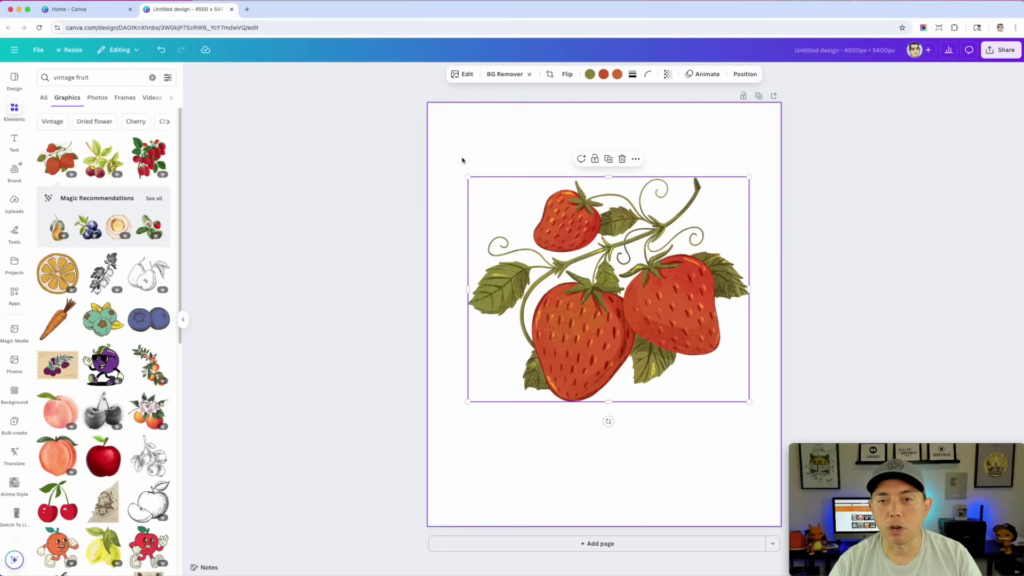
left_click_drag(533, 299, 529, 297)
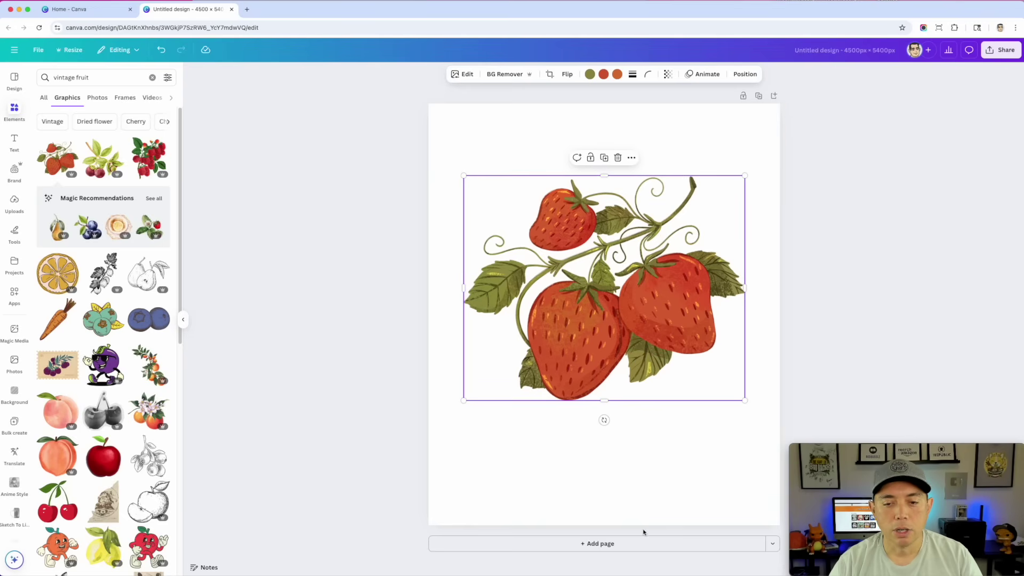
left_click(619, 542)
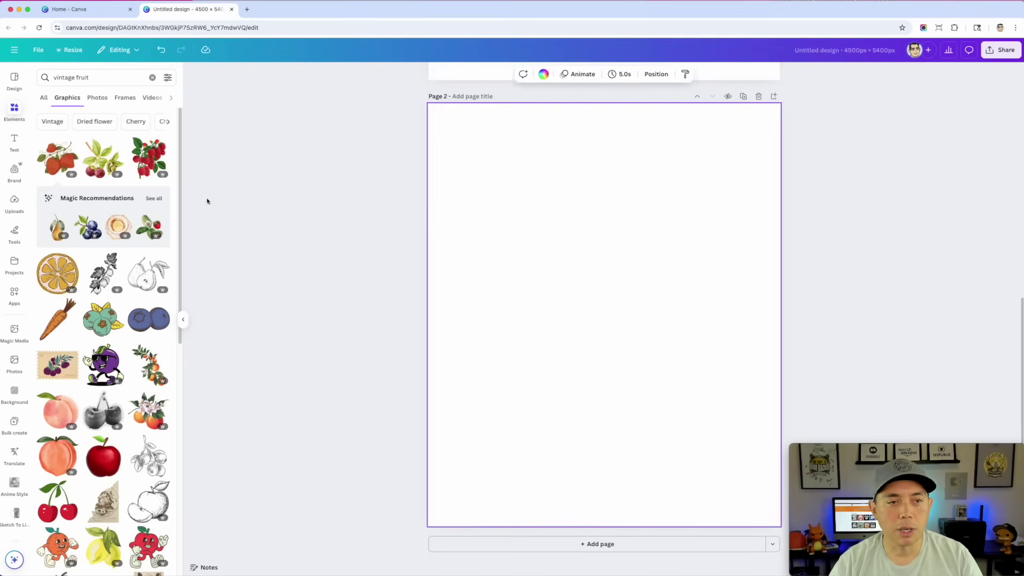
Step: Add the recommended watercolour blueberry branch graphic to page 2 and centre it above the middle of the page
left_click(80, 226)
left_click_drag(560, 290, 601, 274)
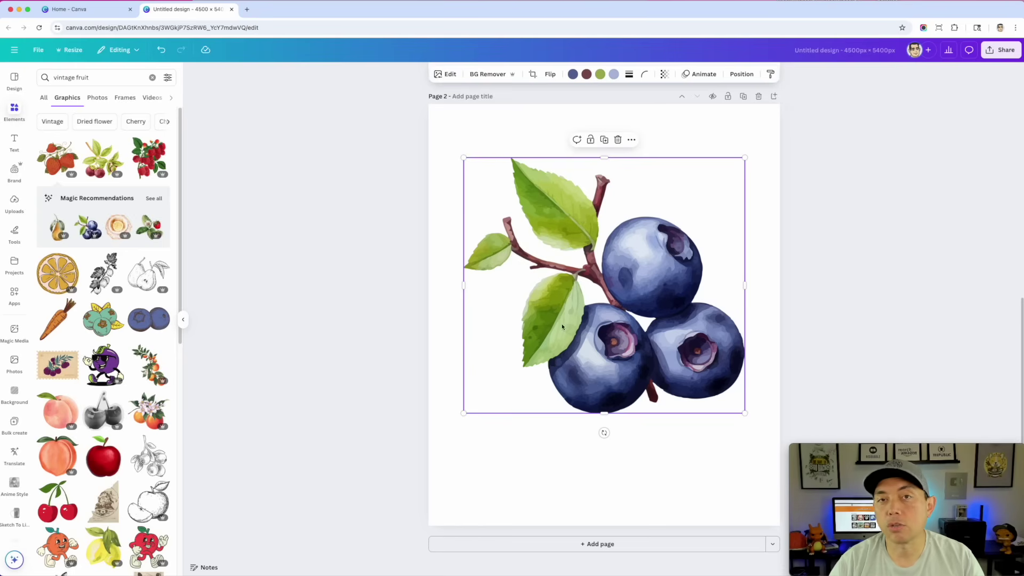
left_click_drag(591, 313, 591, 317)
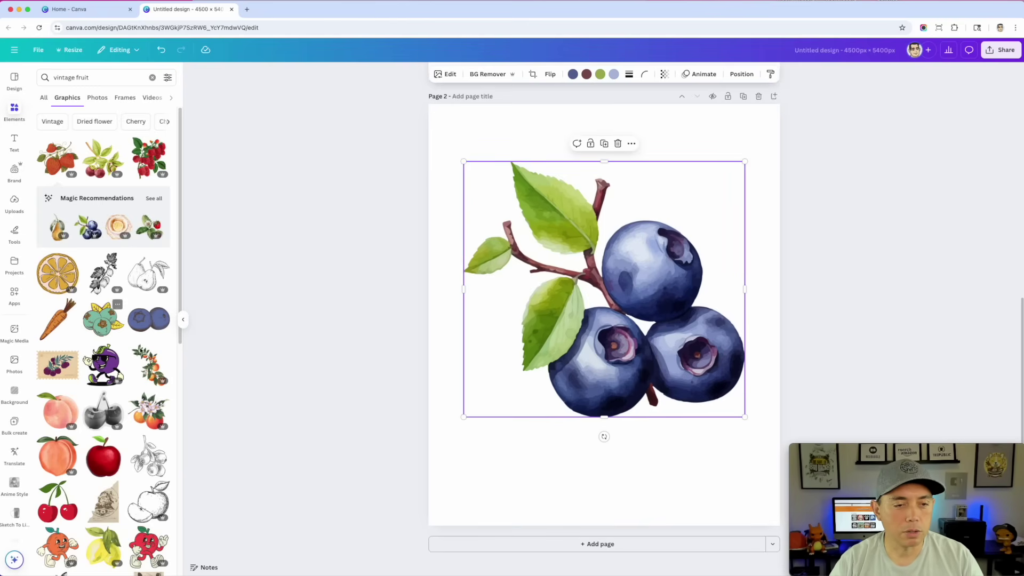
Step: Try the oranges-with-blossoms graphic over the blueberries, and delete both graphics from page 2
scroll(117, 304, "down", 5)
left_click(149, 277)
left_click_drag(627, 373, 630, 349)
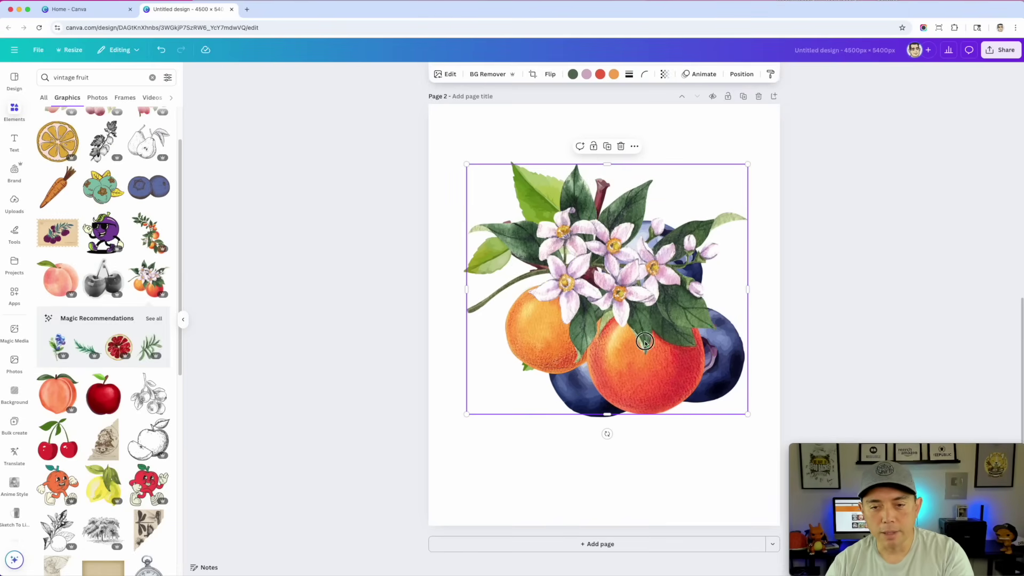
key("Delete")
key("Delete")
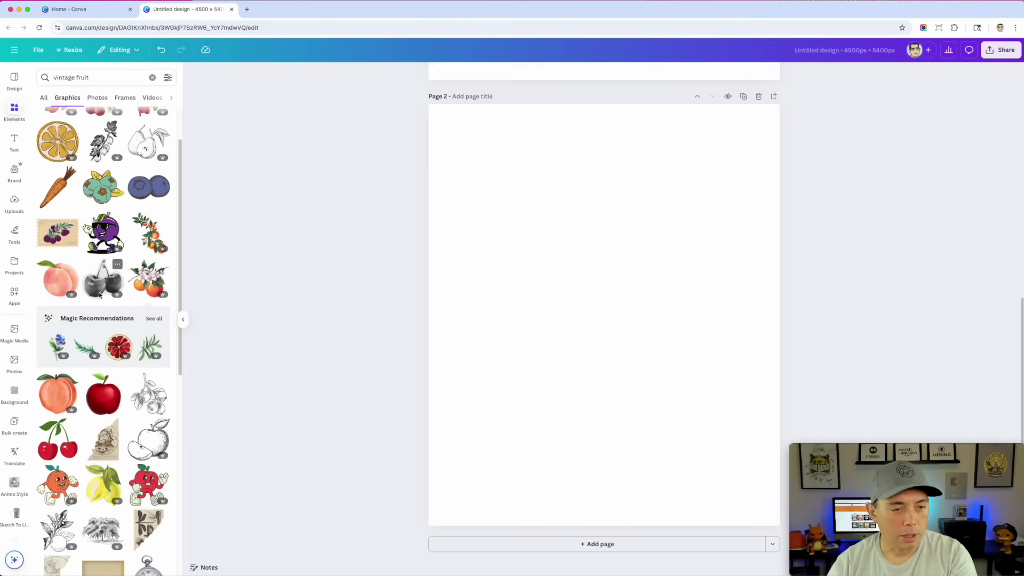
Step: Try the walking orange cartoon character on page 2 and delete it
scroll(113, 312, "down", 5)
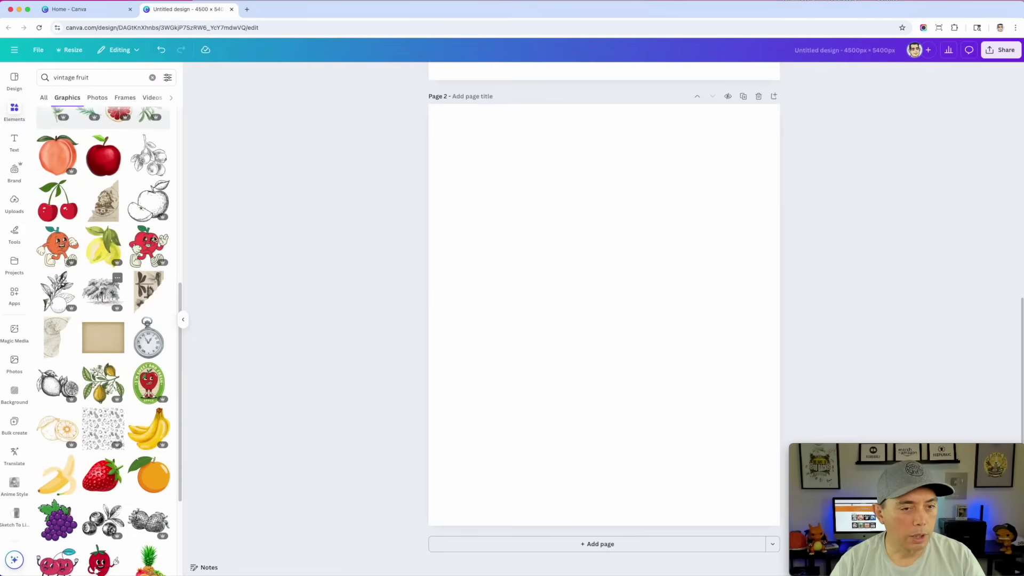
left_click(68, 236)
left_click_drag(590, 310, 594, 271)
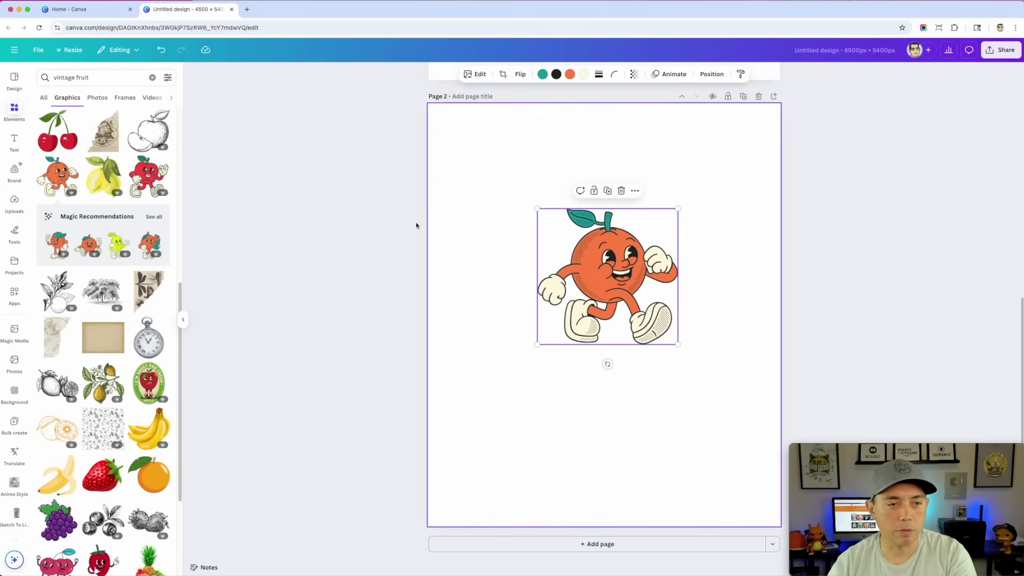
key("Delete")
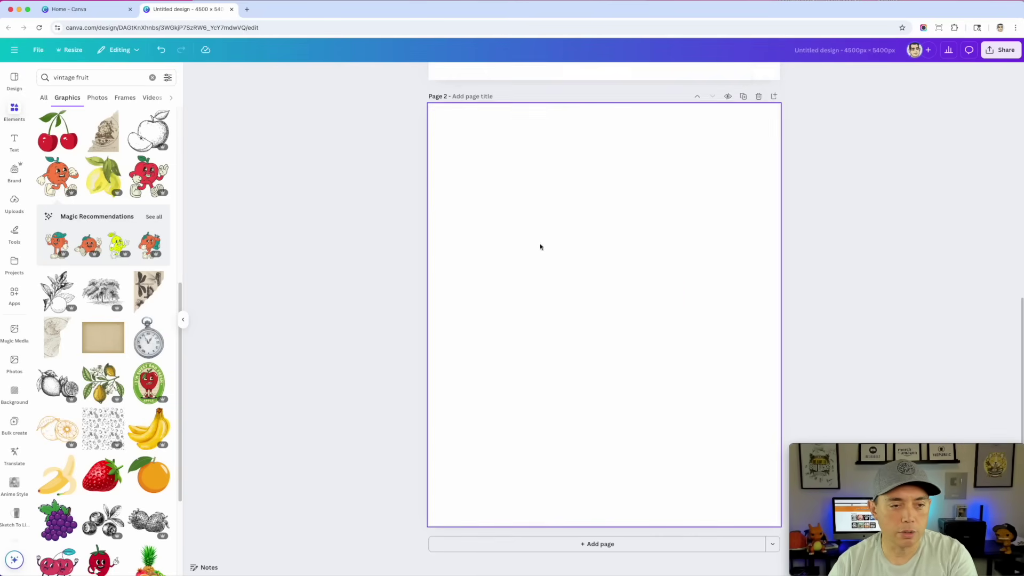
Step: Add the black line-art orange branch and the coloured lemon branch to page 2, placed apart for comparison
left_click(44, 293)
left_click_drag(616, 320, 616, 284)
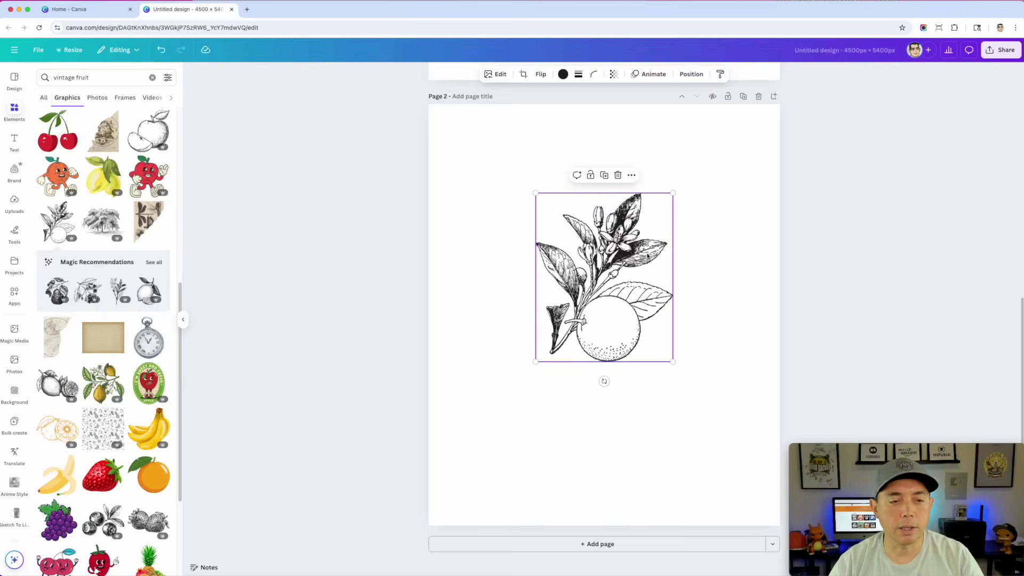
left_click(115, 367)
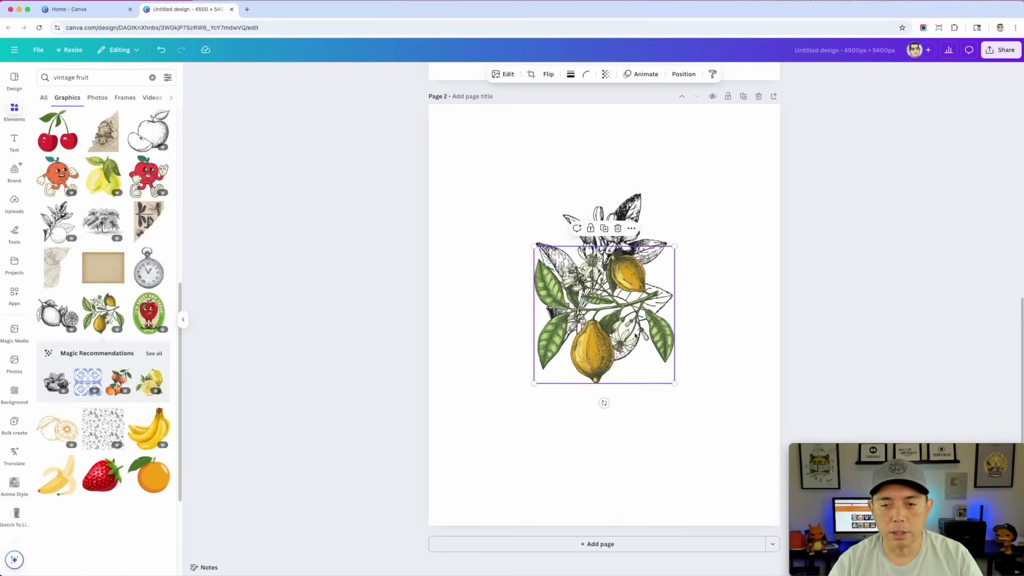
left_click_drag(602, 309, 683, 198)
left_click_drag(592, 333, 543, 477)
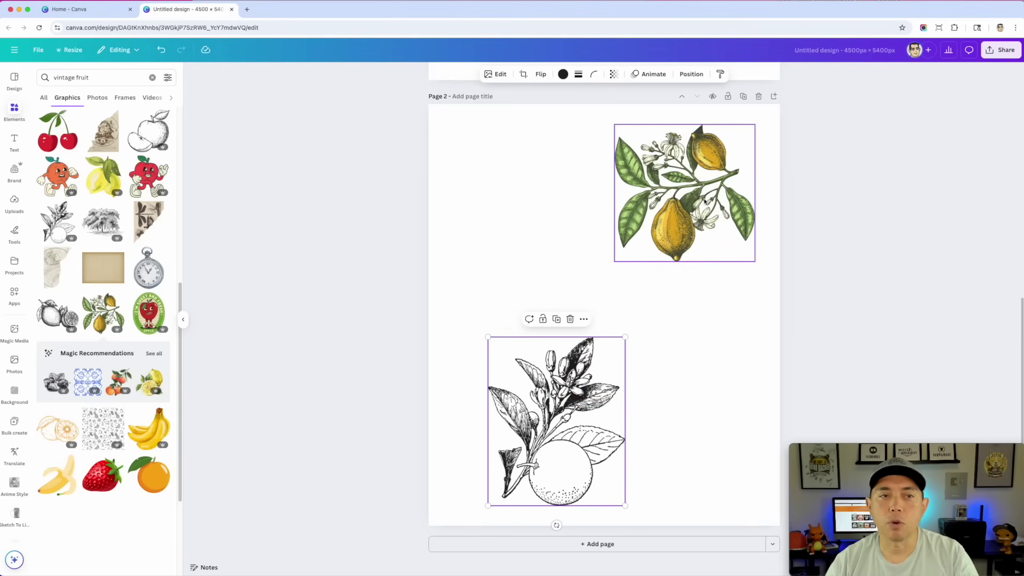
Step: Delete the line-art orange branch and the coloured lemon branch from page 2
key("BackSpace")
left_click(671, 216)
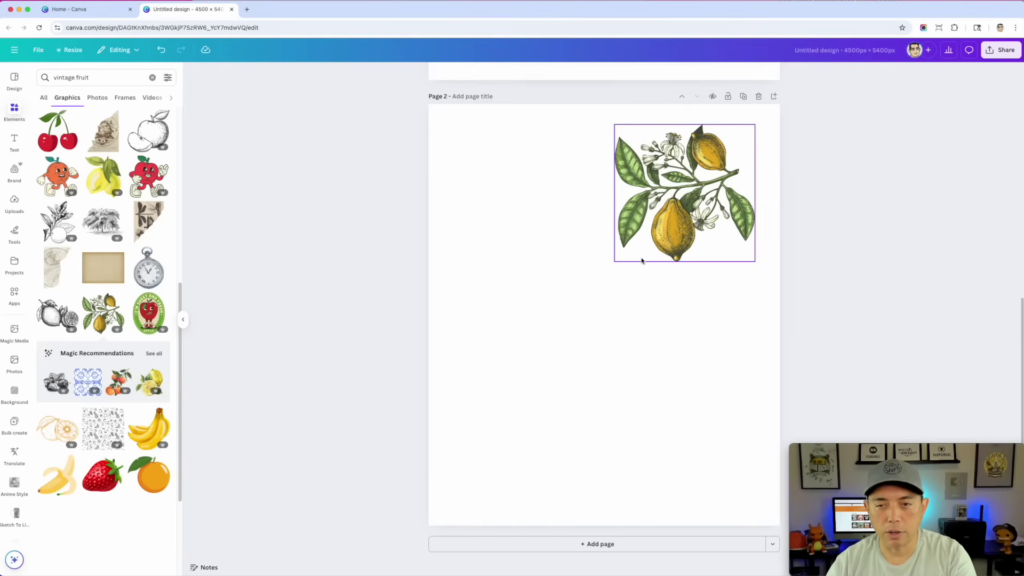
key("BackSpace")
Step: Add the watercolour peaches graphic with the halved peach to page 2 and shrink it slightly
scroll(104, 266, "down", 5)
left_click(147, 246)
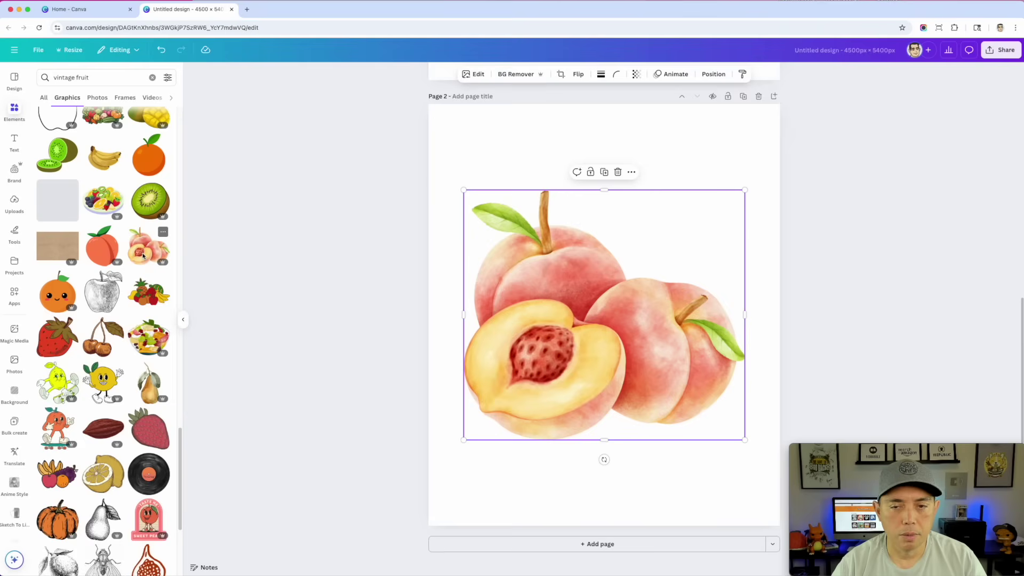
left_click_drag(576, 343, 588, 303)
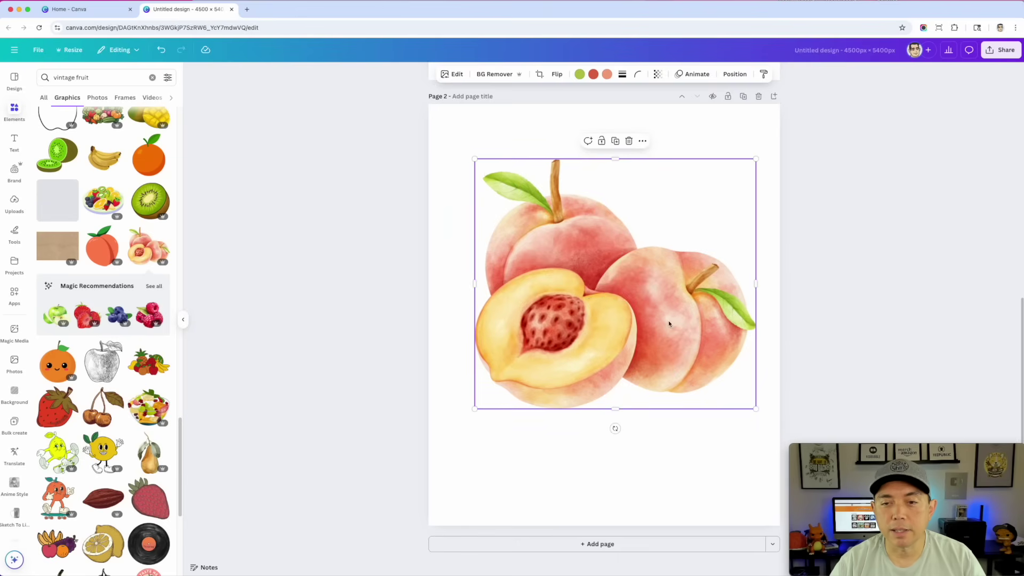
left_click_drag(756, 409, 735, 391)
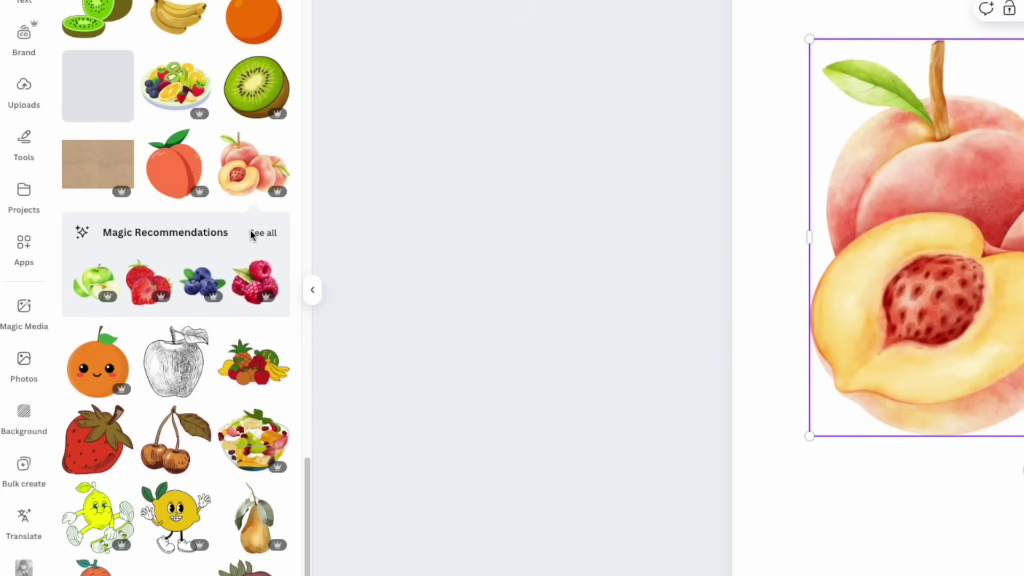
Step: Show all recommendations matching the peaches, and shrink the peaches into the upper-left corner of page 2
left_click(262, 233)
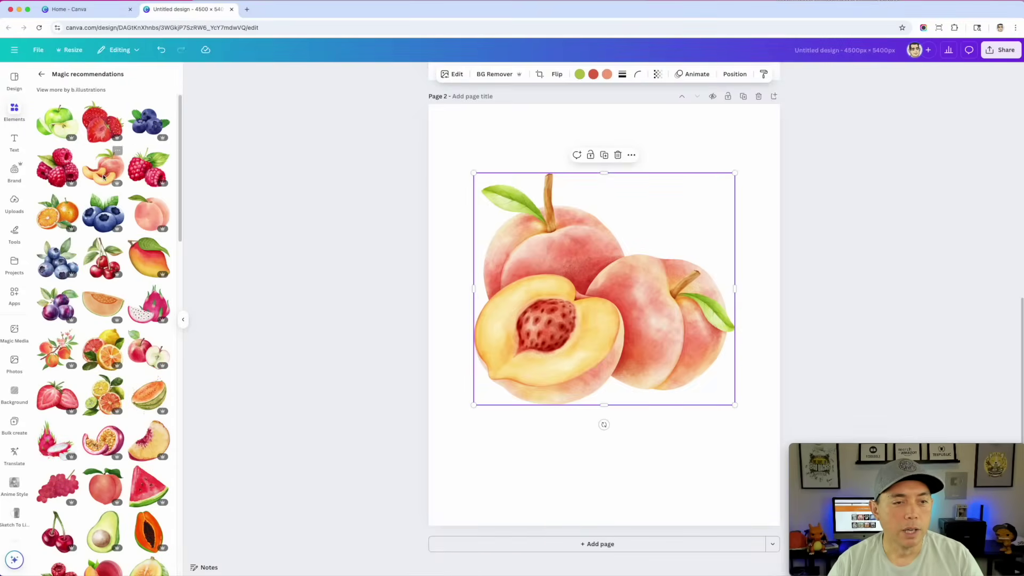
left_click_drag(541, 288, 531, 252)
left_click_drag(729, 372, 625, 277)
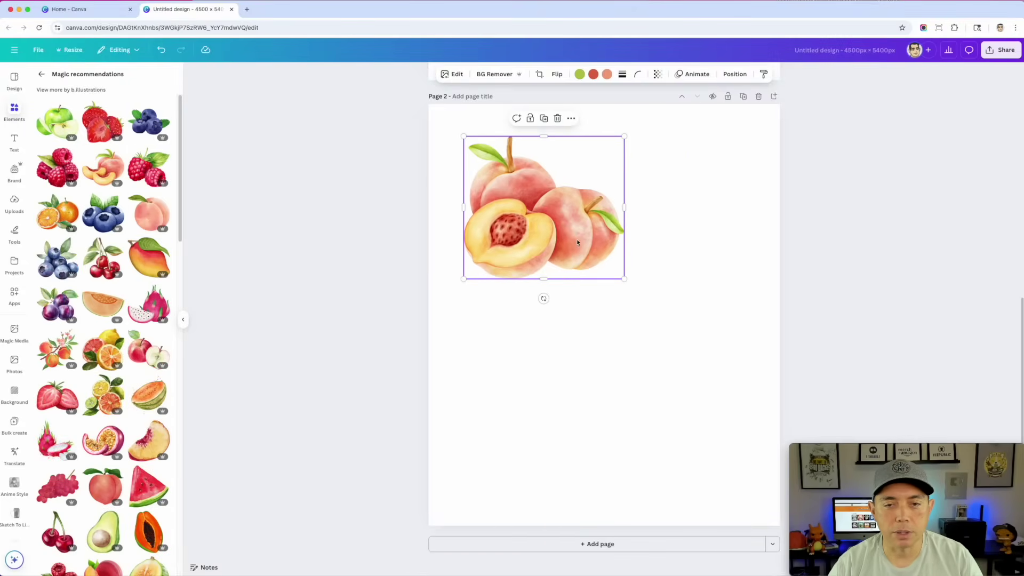
left_click_drag(544, 208, 525, 210)
Step: Add the matching blueberry cluster with leaves, scale it down and place it in the upper-right corner of page 2
left_click(55, 262)
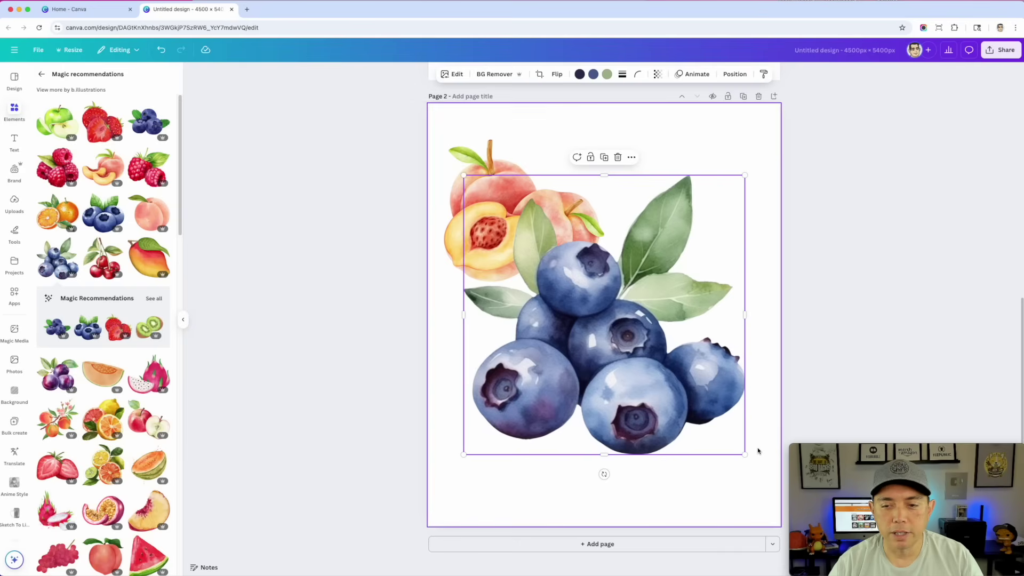
left_click_drag(743, 451, 643, 388)
left_click_drag(614, 330, 723, 280)
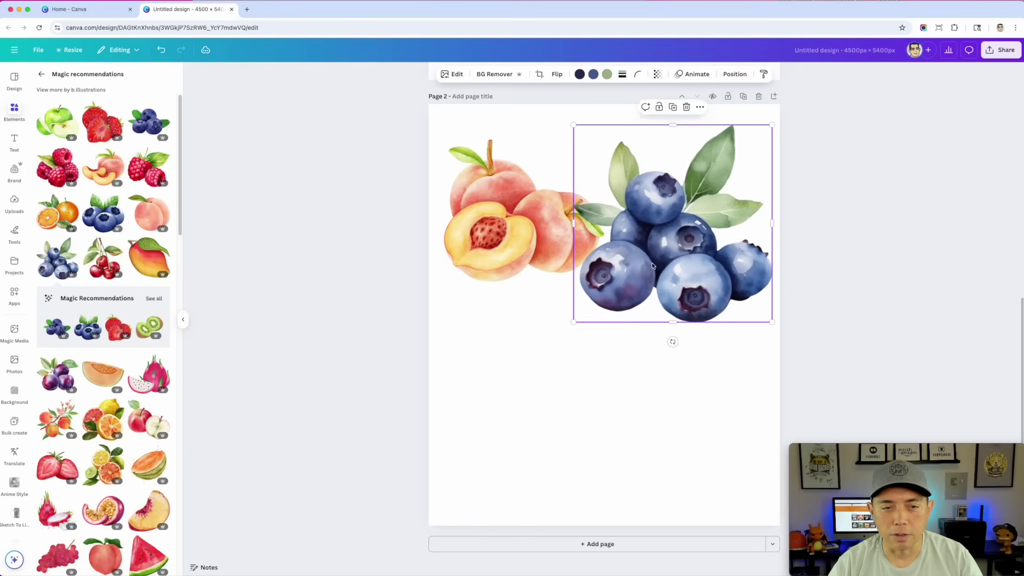
Step: Try the recommended sliced strawberries graphic on the lower half of page 2 and delete it
left_click(118, 327)
left_click_drag(655, 378, 645, 431)
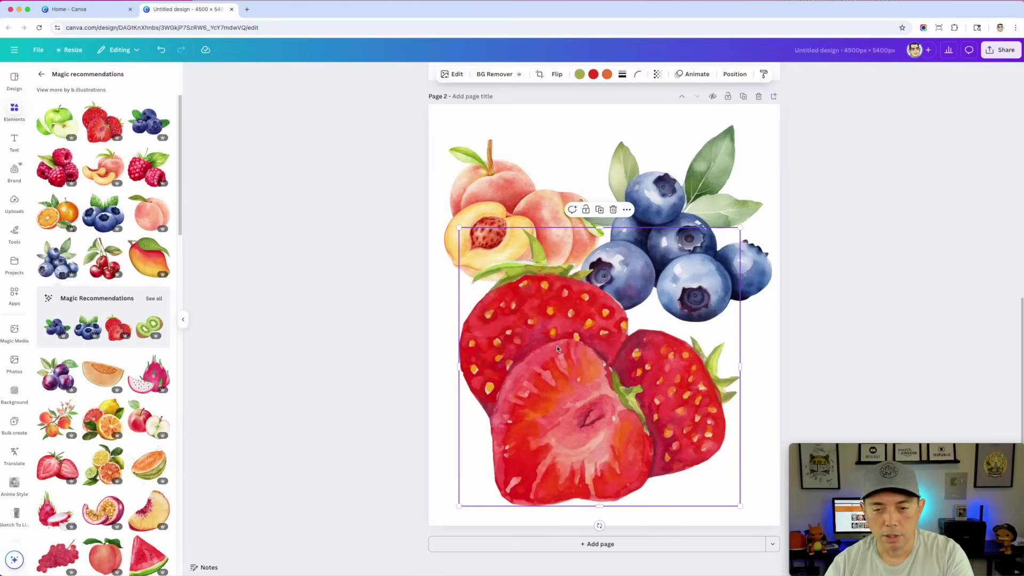
key("Delete")
Step: Add the lemon, grapefruit and orange citrus graphic, scale it down and place it in the lower-left area of page 2
left_click(99, 419)
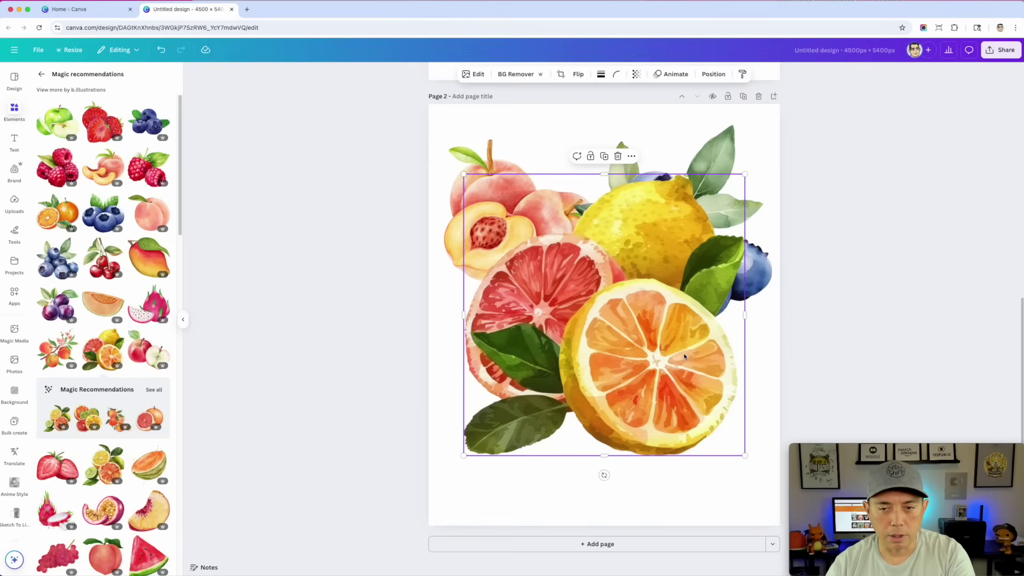
left_click_drag(745, 456, 656, 367)
left_click_drag(614, 330, 588, 476)
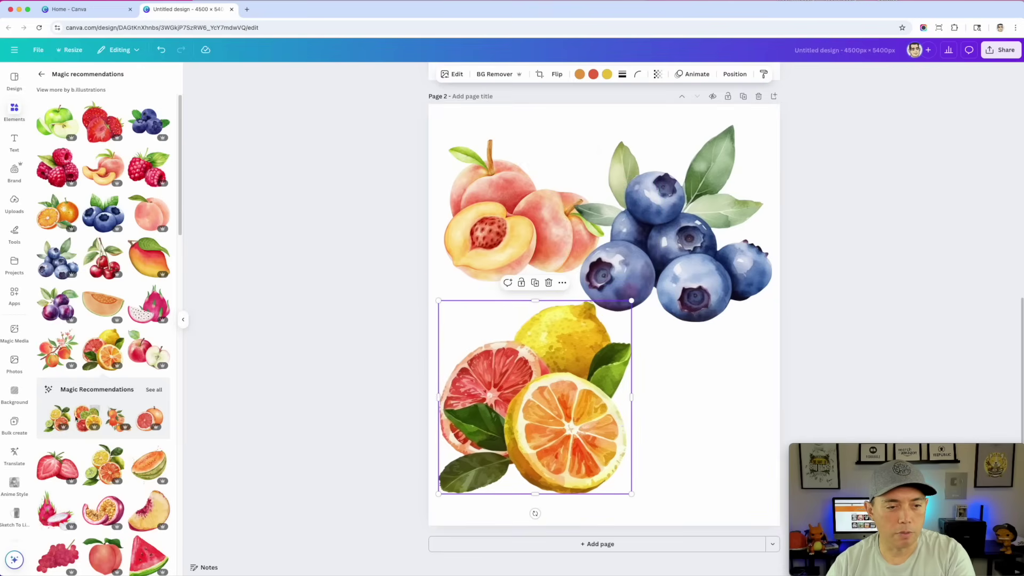
Step: Add the raspberry cluster with leaves to page 2, scale it down and move it over the lower half of the page
scroll(108, 464, "down", 1)
scroll(108, 464, "down", 10)
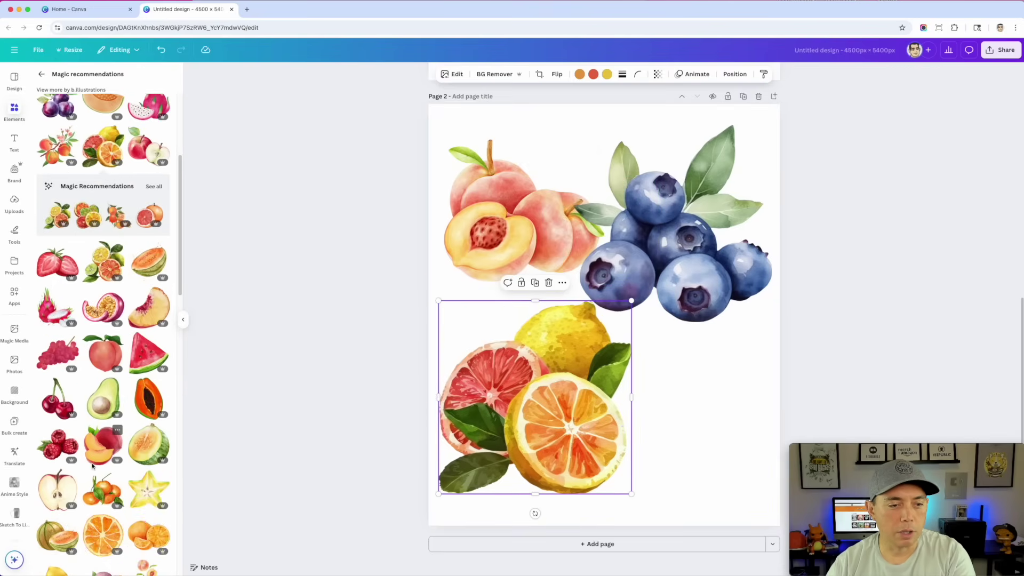
scroll(92, 466, "down", 4)
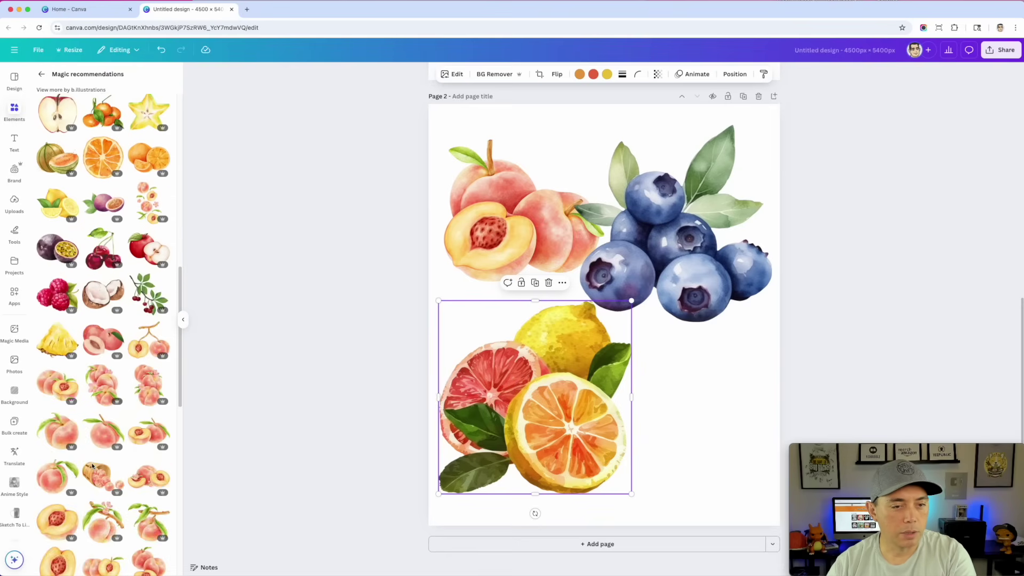
left_click(56, 288)
left_click_drag(678, 363, 714, 413)
left_click_drag(774, 472, 736, 439)
left_click_drag(629, 368, 652, 407)
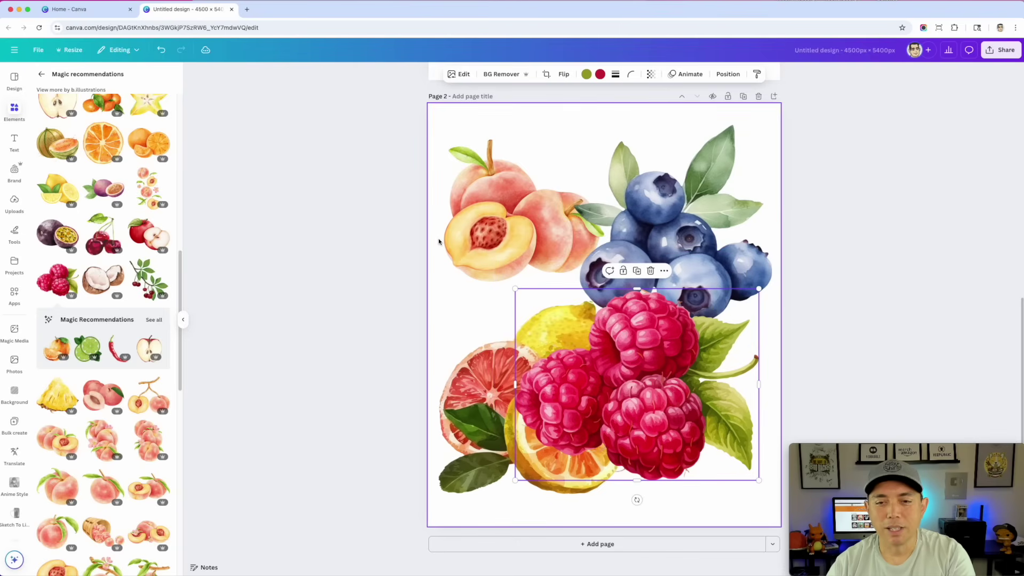
Step: Delete the peaches, the citrus graphic and the raspberries from page 2, keeping only the blueberries
left_click(515, 210)
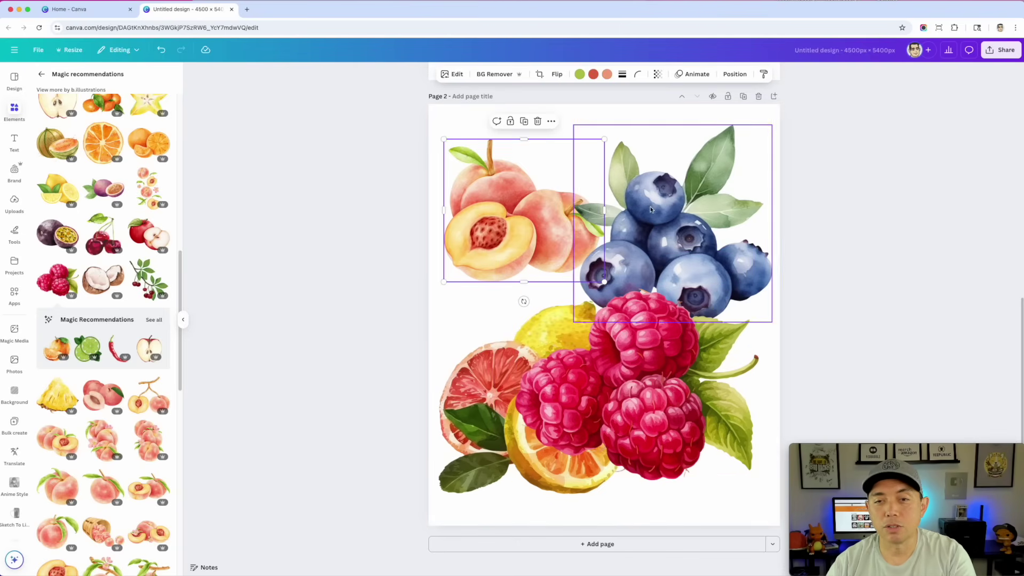
key("Delete")
left_click(533, 328)
key("Delete")
left_click_drag(614, 370, 585, 390)
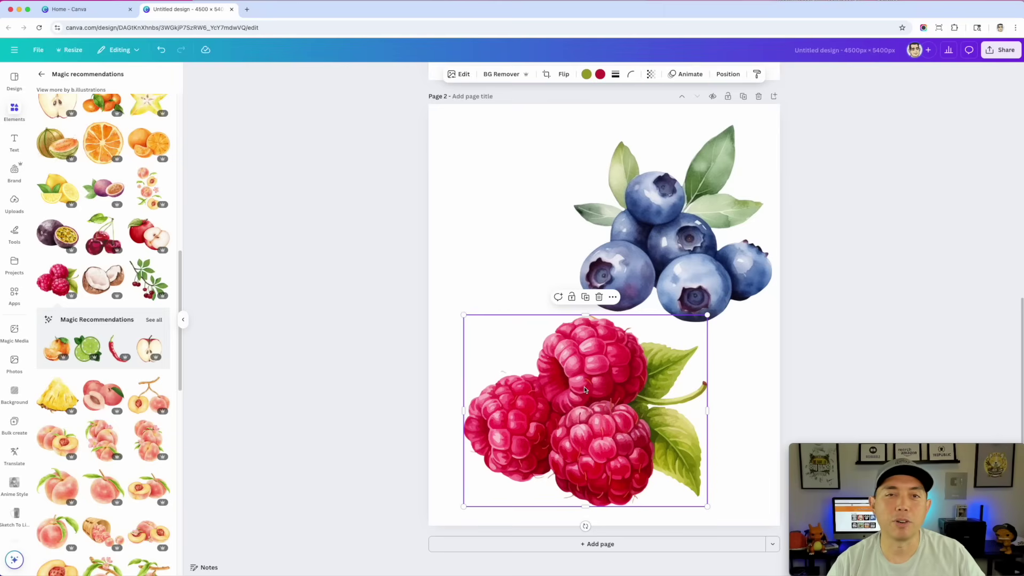
left_click_drag(582, 379, 593, 379)
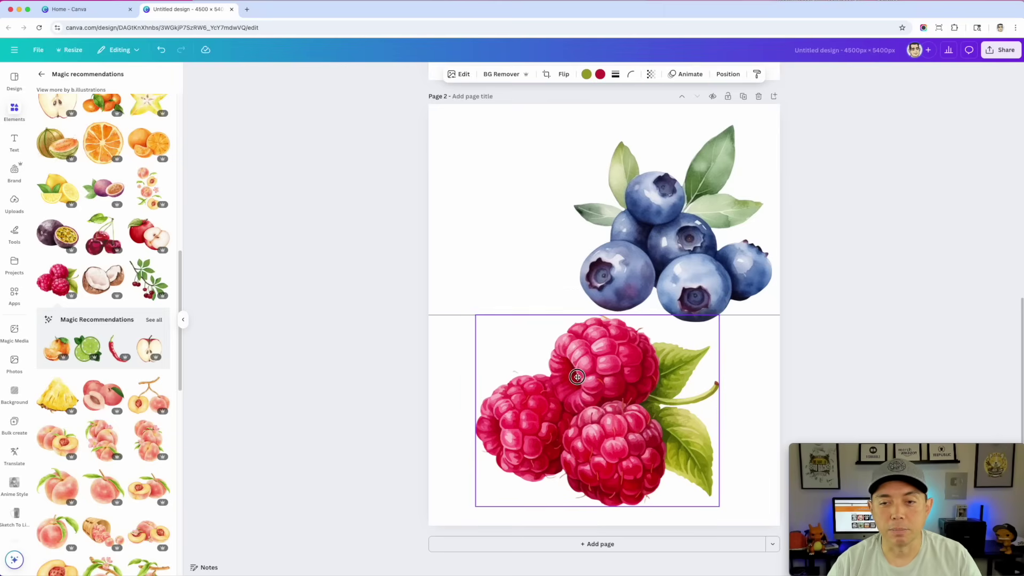
key("Delete")
Step: Enlarge the blueberry cluster and centre it on page 2
left_click_drag(671, 240, 576, 280)
left_click_drag(678, 371, 722, 411)
left_click_drag(636, 335, 640, 324)
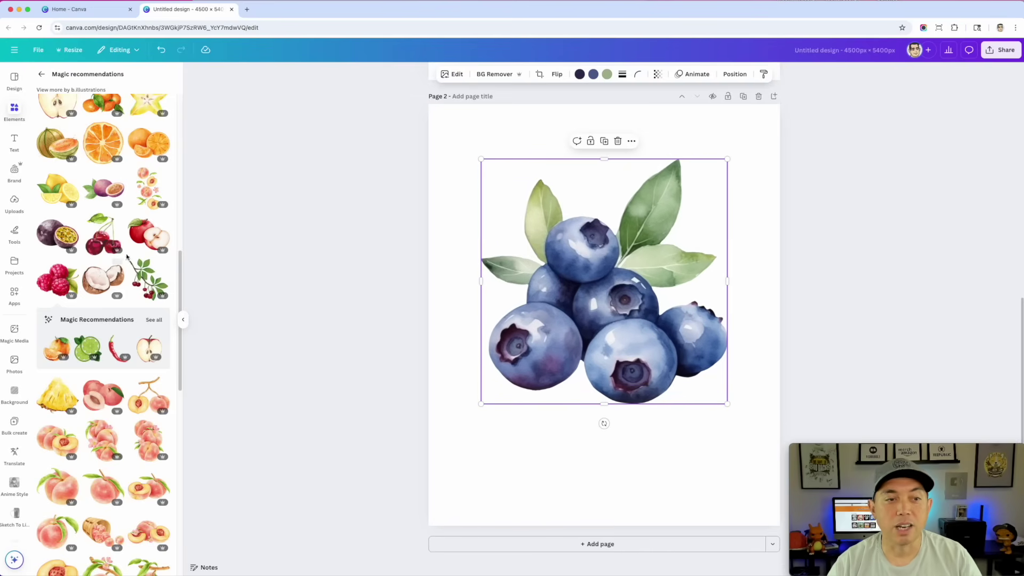
Step: Look through the recommended fruit graphics, try the whole and halved oranges on page 2 and delete them
scroll(103, 381, "down", 5)
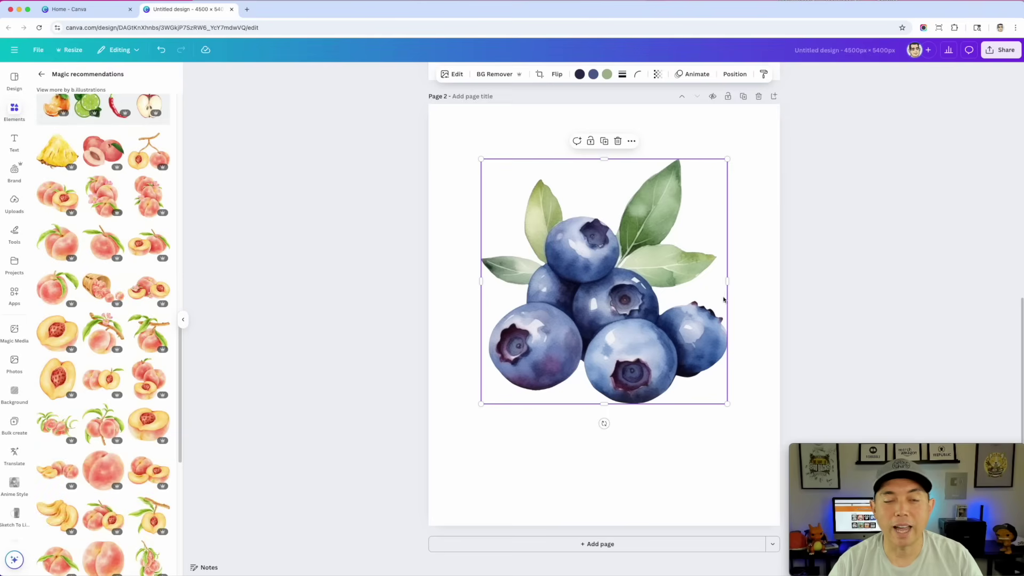
scroll(91, 337, "down", 8)
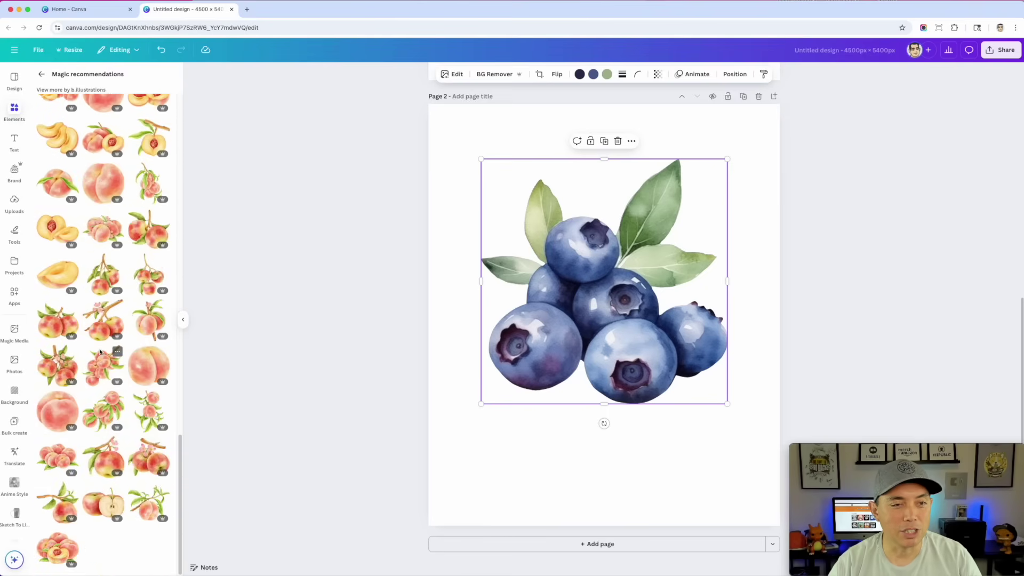
scroll(100, 352, "up", 12)
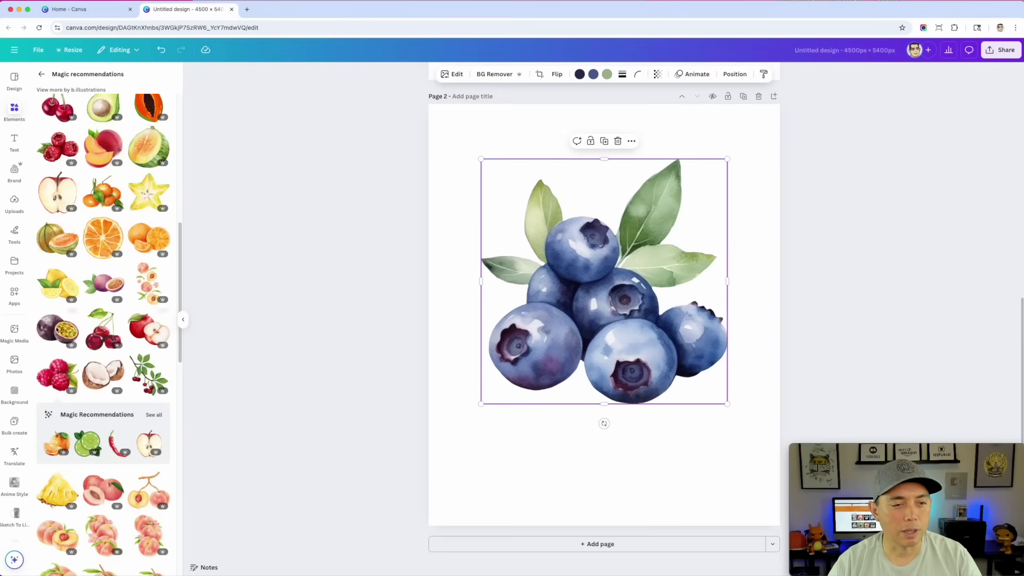
scroll(117, 328, "up", 5)
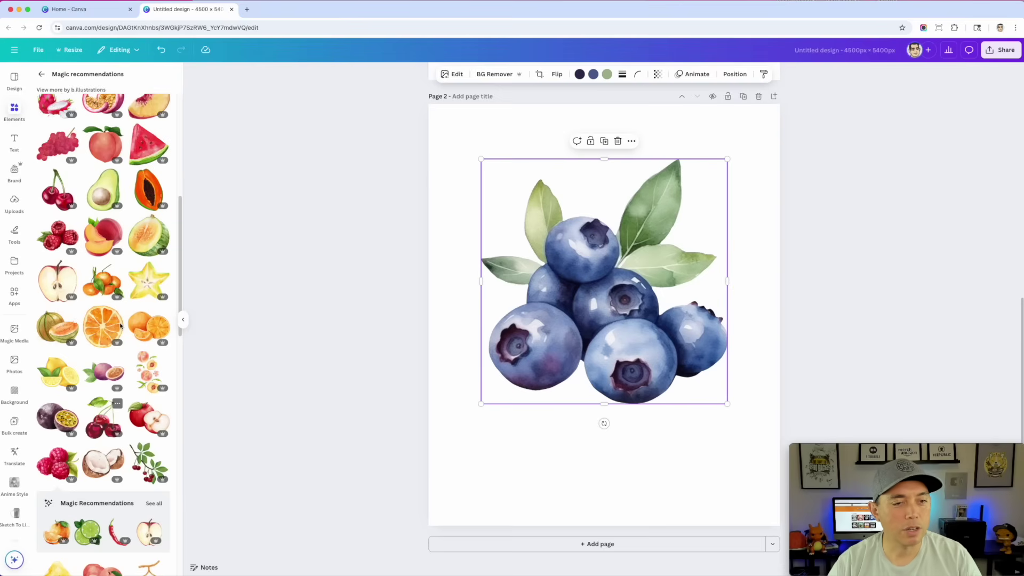
scroll(120, 325, "up", 5)
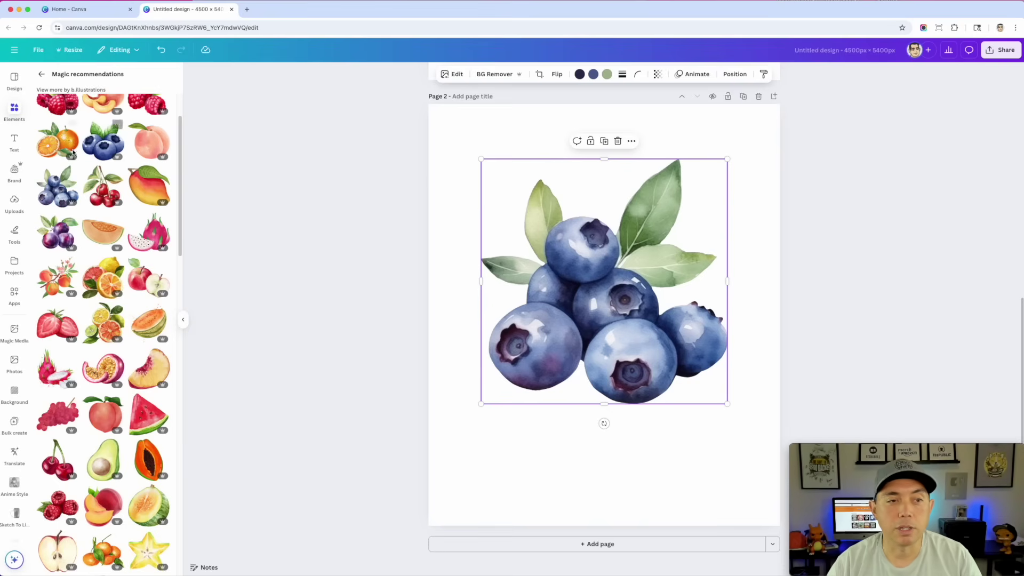
left_click(52, 149)
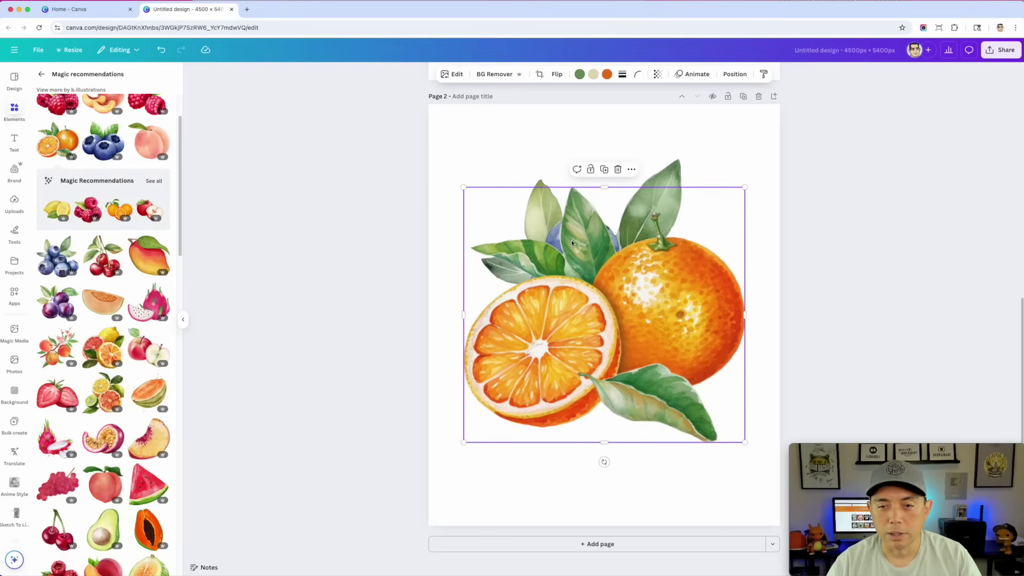
key("Delete")
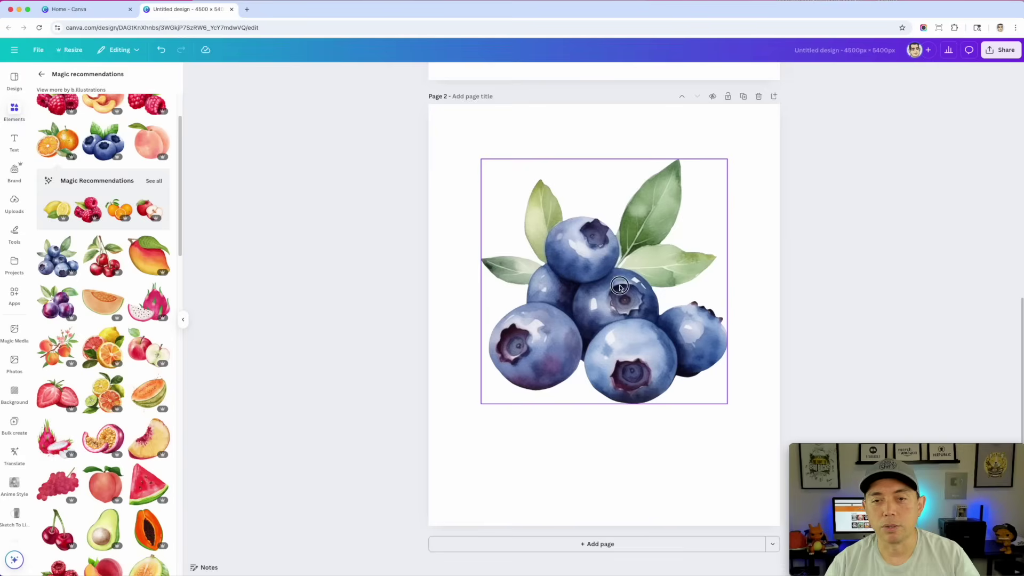
Step: Add the "Join the CELEBRATION!" font combination to page 2, enlarge it and place it above the blueberries
left_click(620, 292)
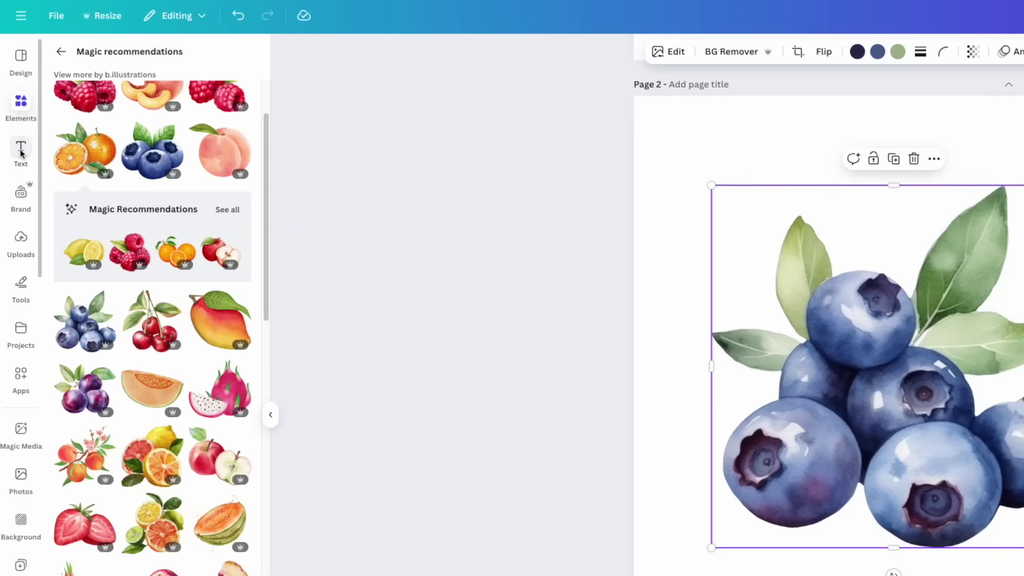
left_click(22, 152)
scroll(171, 299, "down", 6)
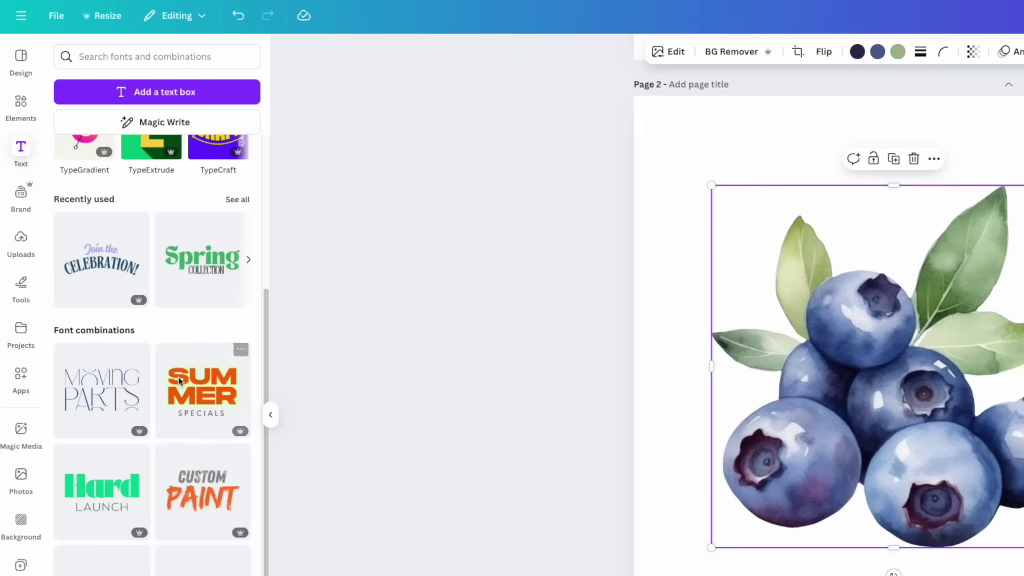
scroll(160, 426, "down", 3)
scroll(158, 506, "down", 10)
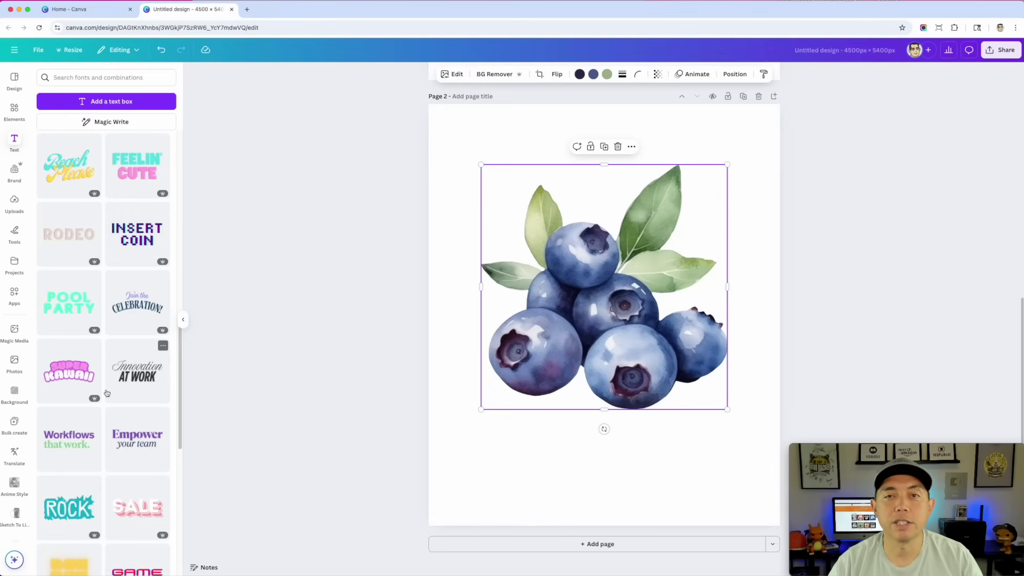
scroll(106, 393, "down", 1)
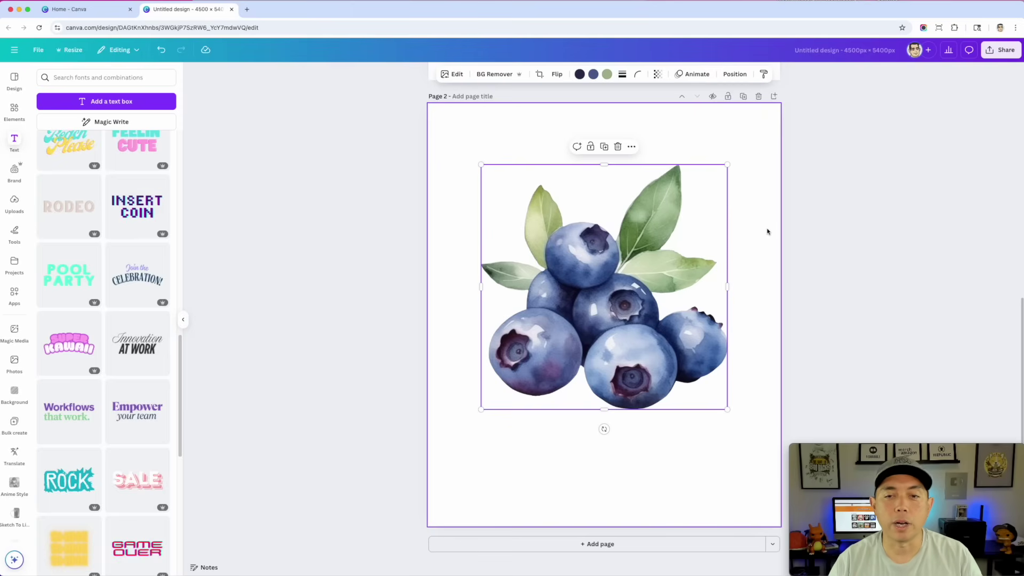
left_click(131, 276)
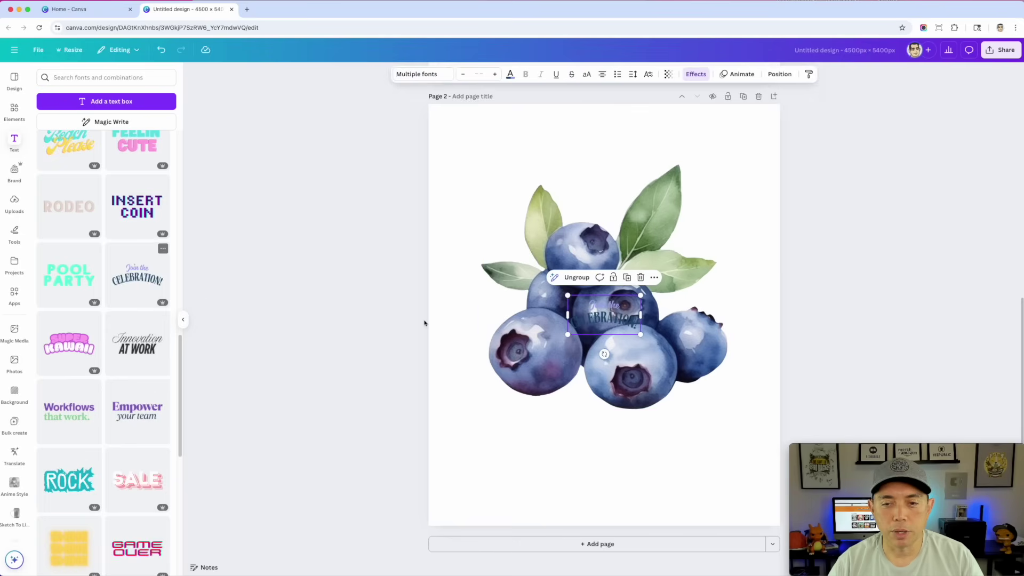
left_click_drag(652, 326, 756, 394)
left_click_drag(662, 352, 587, 163)
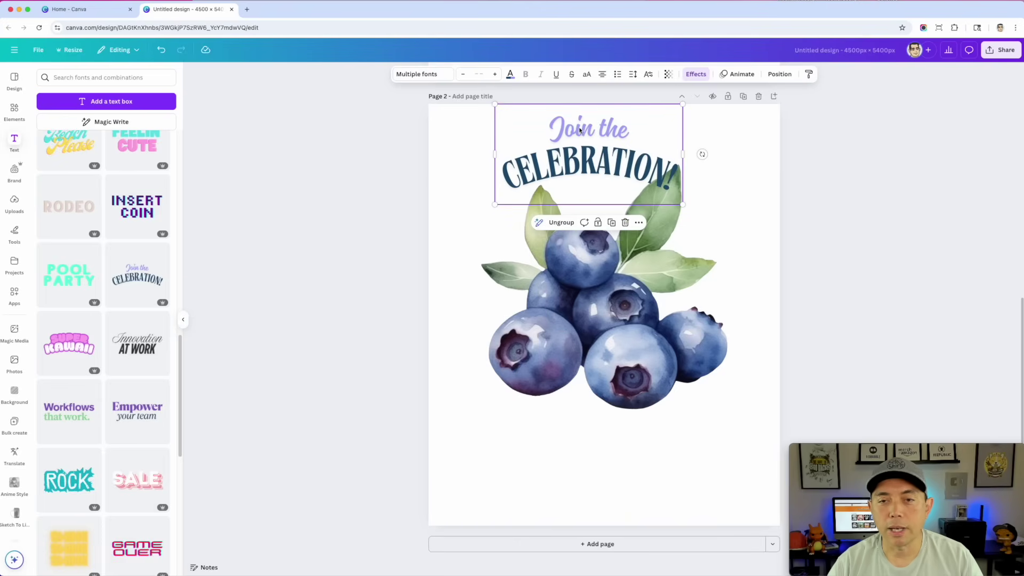
Step: Ungroup the font combination and move the "Join the" text below the blueberries
left_click(561, 223)
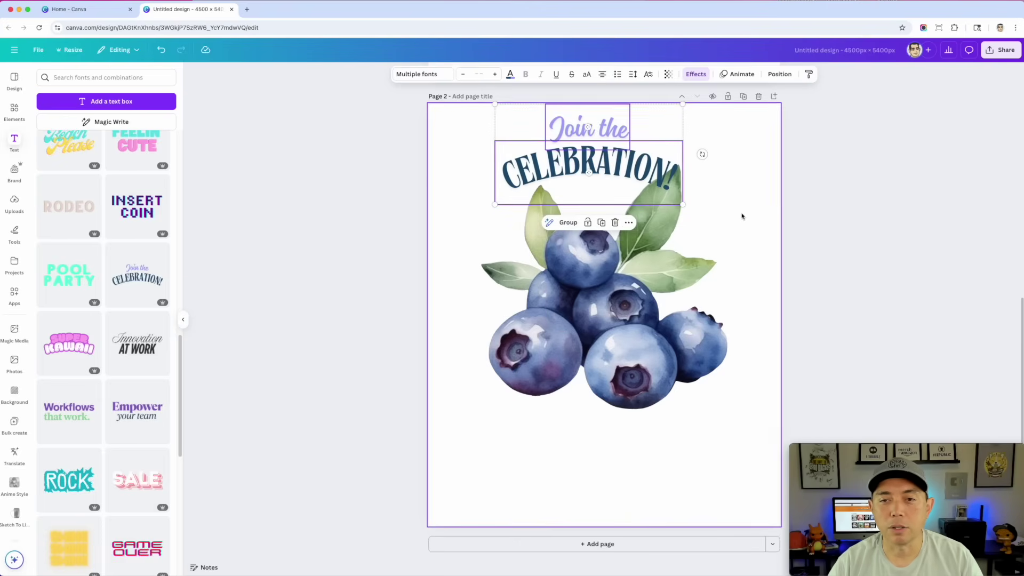
key("Escape")
mouse_move(567, 177)
left_mouse_down()
mouse_move(591, 176)
mouse_move(573, 183)
left_mouse_up()
left_click(589, 118)
left_click_drag(589, 119, 580, 429)
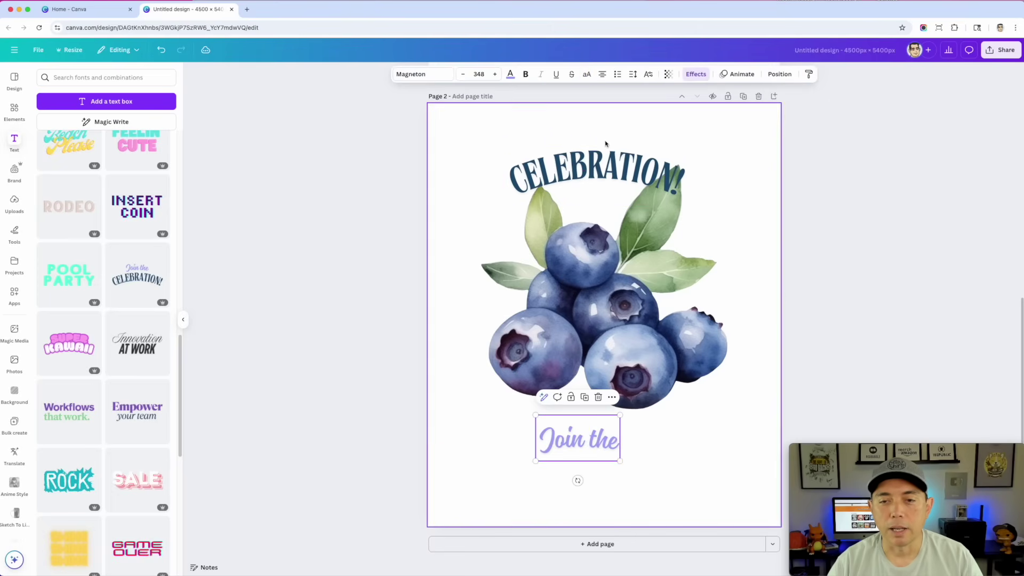
Step: Replace the curved "CELEBRATION!" text with "BLUEBERRIES"
double_click(601, 162)
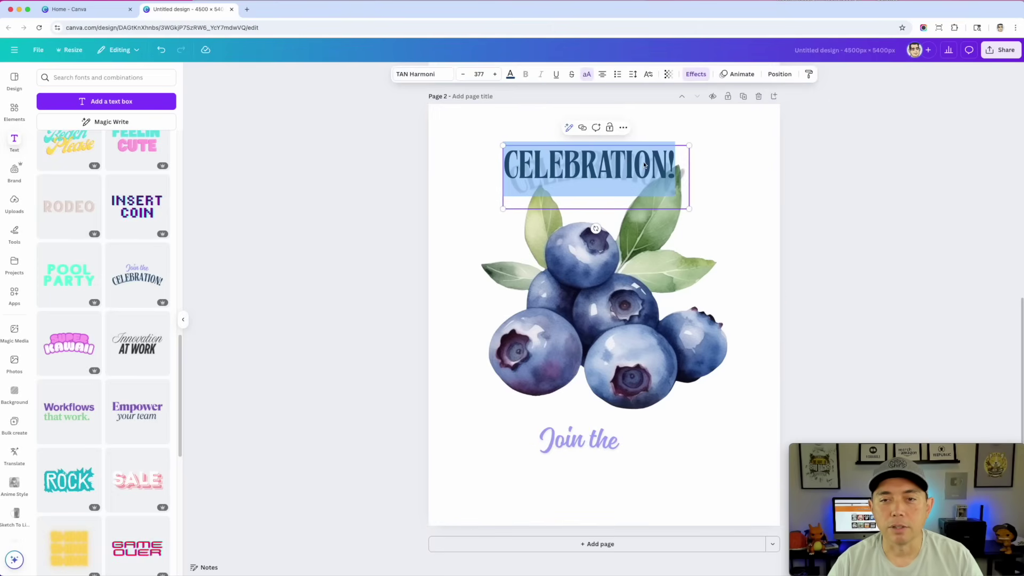
type("BR")
key("BackSpace")
type("LUEBERRY!")
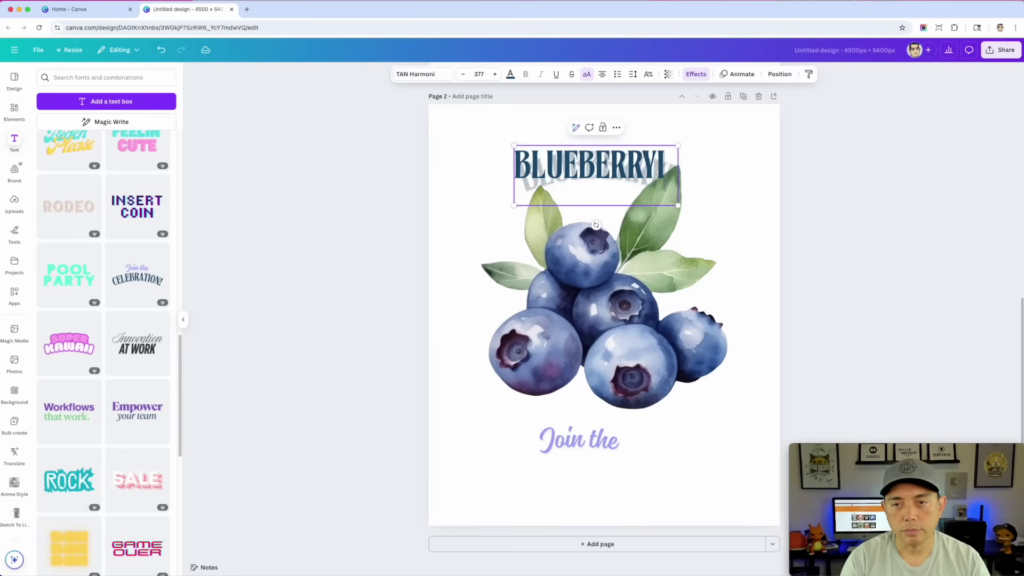
key("BackSpace")
type("IES")
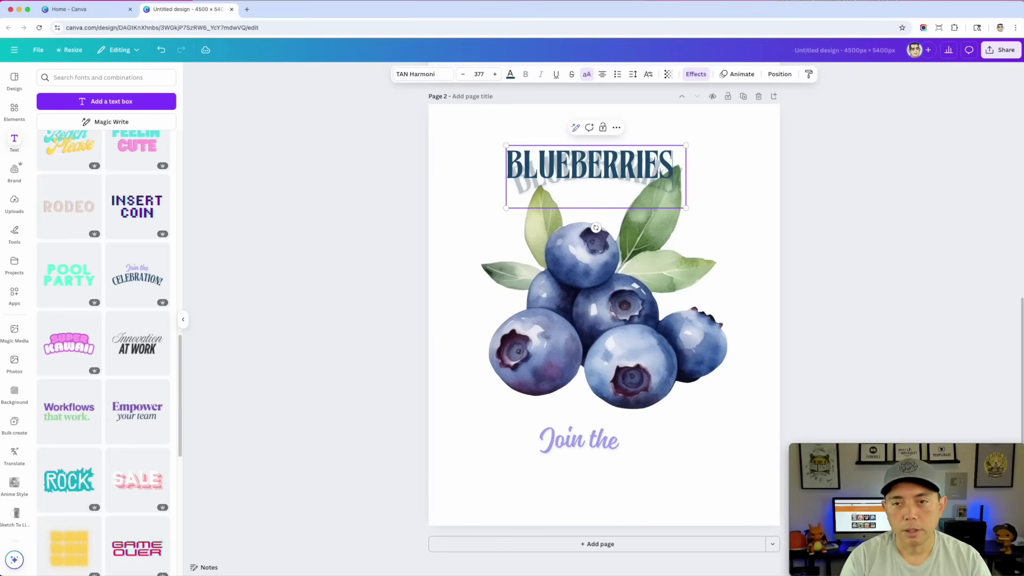
key("Escape")
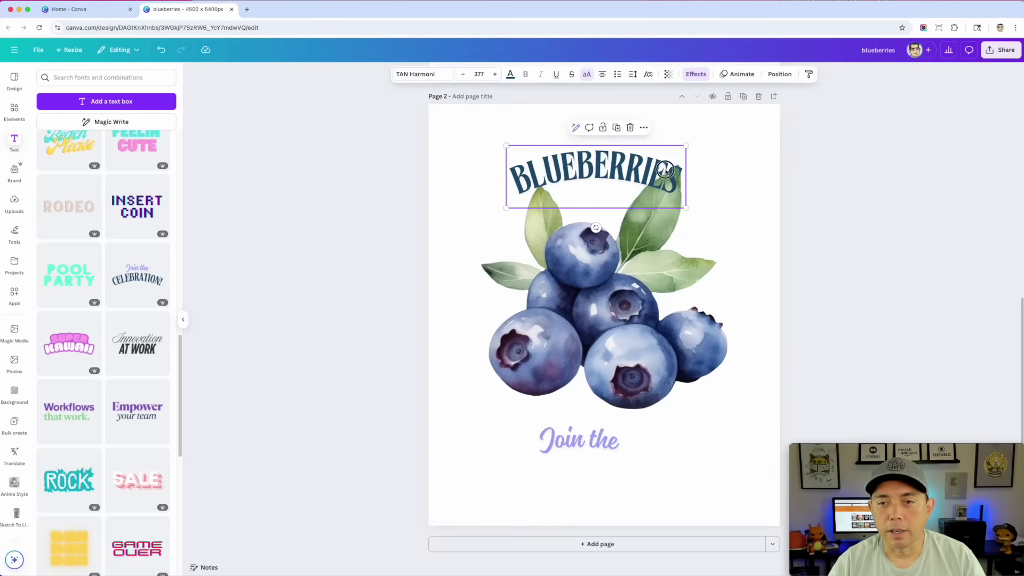
Step: Enlarge the curved "BLUEBERRIES" text to a font size of about 656 and position it across the top of page 2
left_click_drag(686, 145, 661, 175)
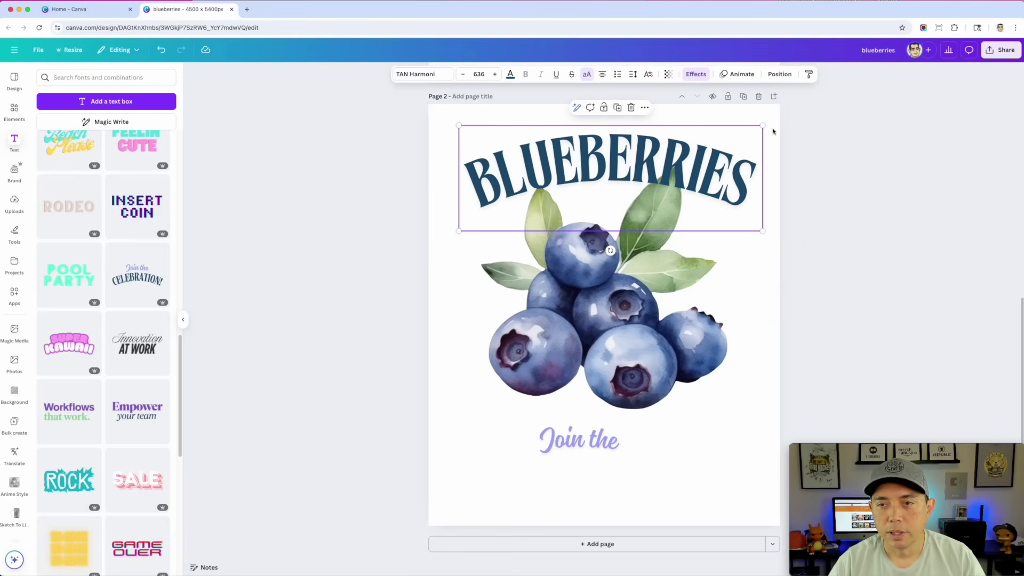
left_click_drag(762, 125, 772, 121)
left_click_drag(709, 153, 713, 154)
left_click(828, 153)
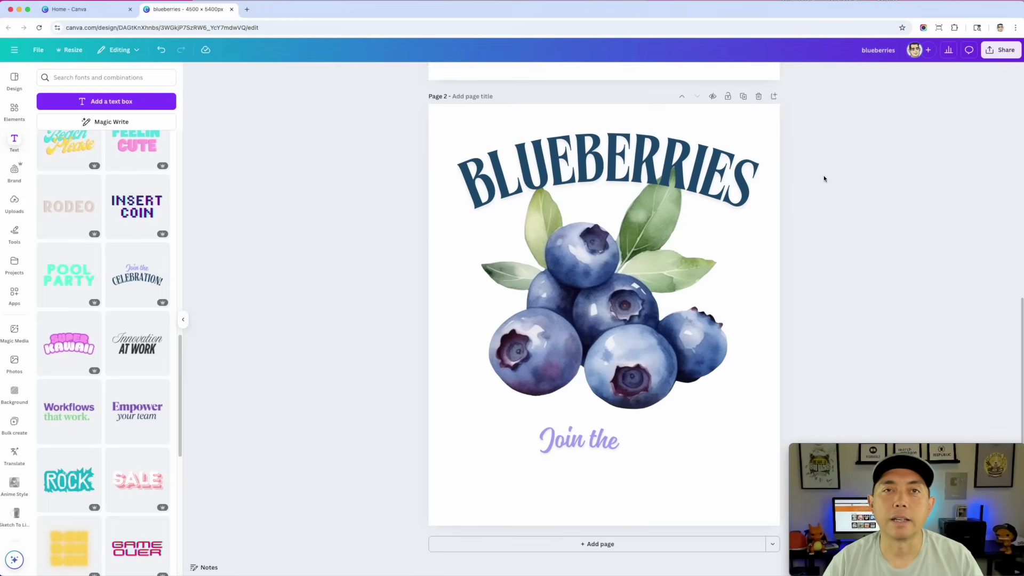
Step: Try the Farmhand Serif font on the "BLUEBERRIES" text
left_click(665, 153)
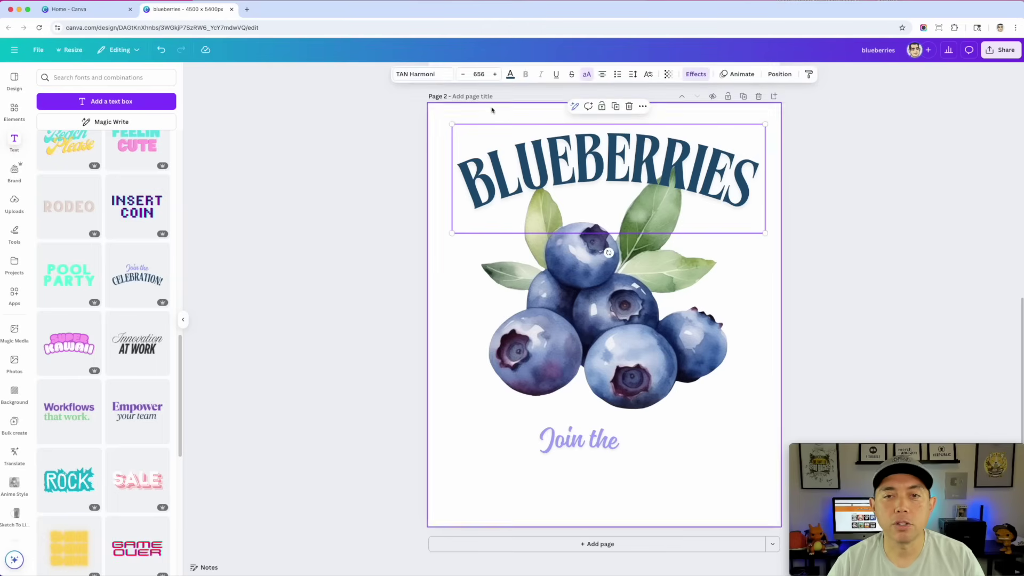
left_click(420, 75)
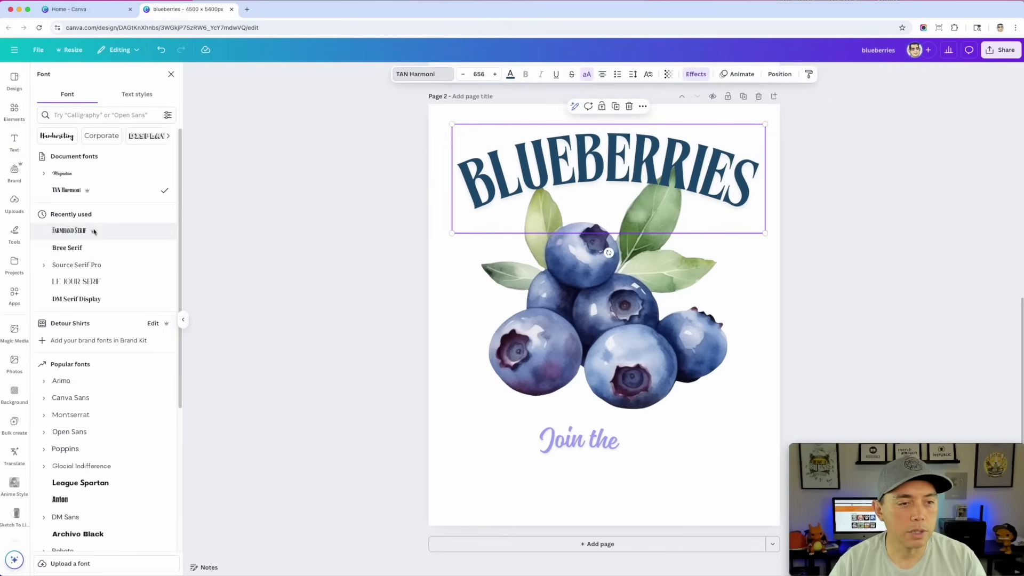
left_click(73, 233)
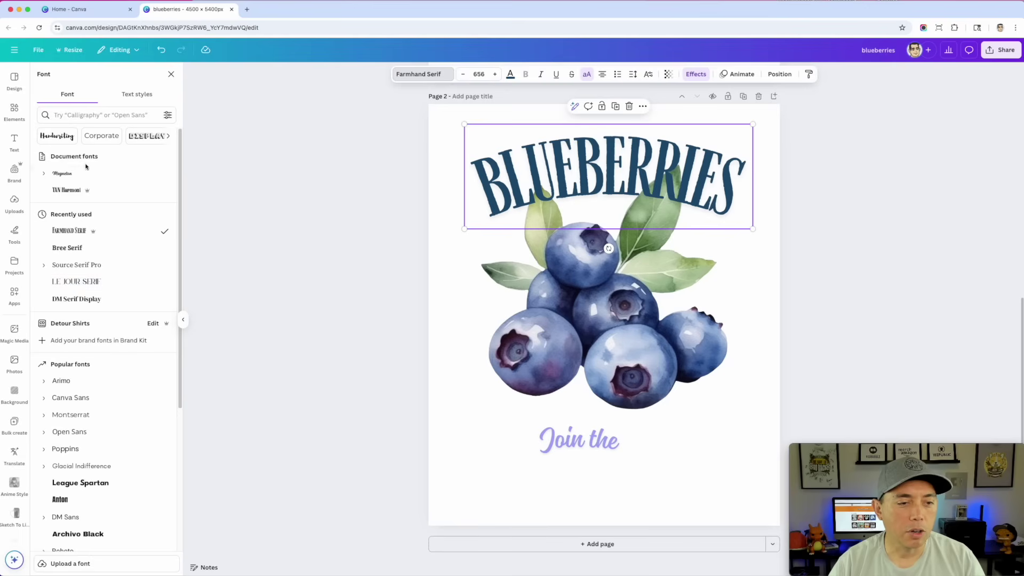
Step: Search the fonts for "art deco" and try Art Nuvo on the "BLUEBERRIES" text
left_click(65, 115)
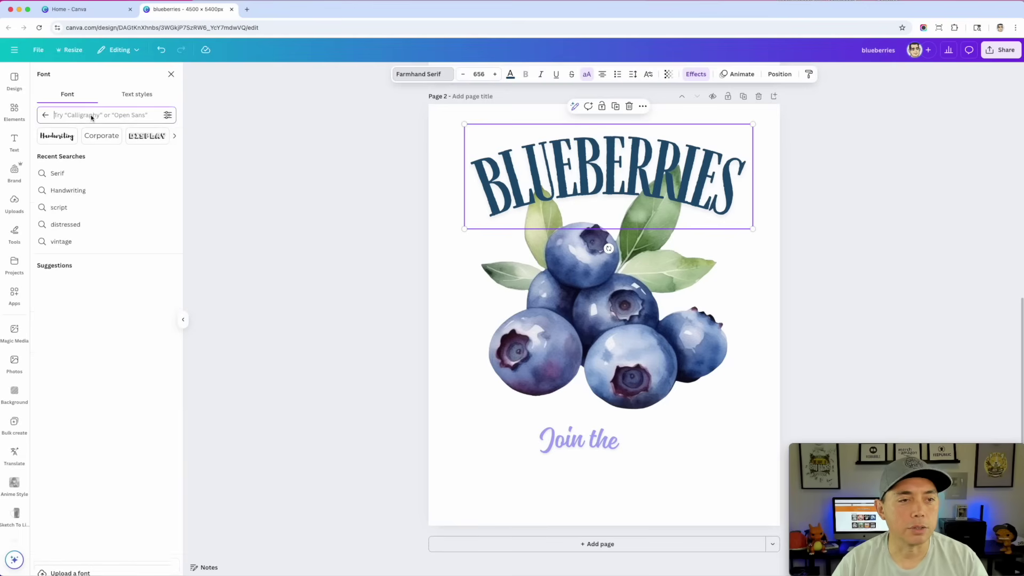
type("art de")
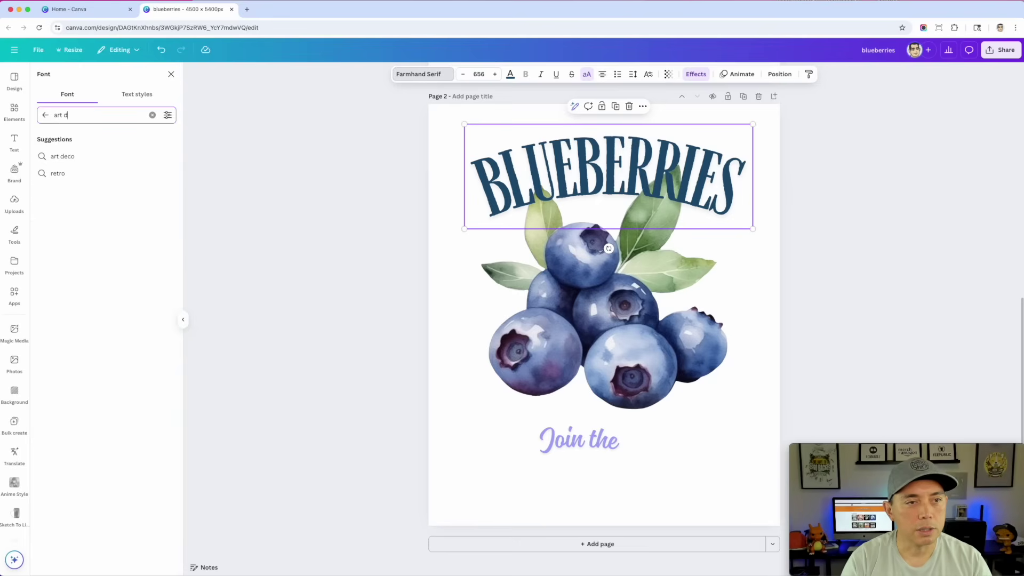
key("BackSpace")
key("BackSpace")
key("BackSpace")
key("BackSpace")
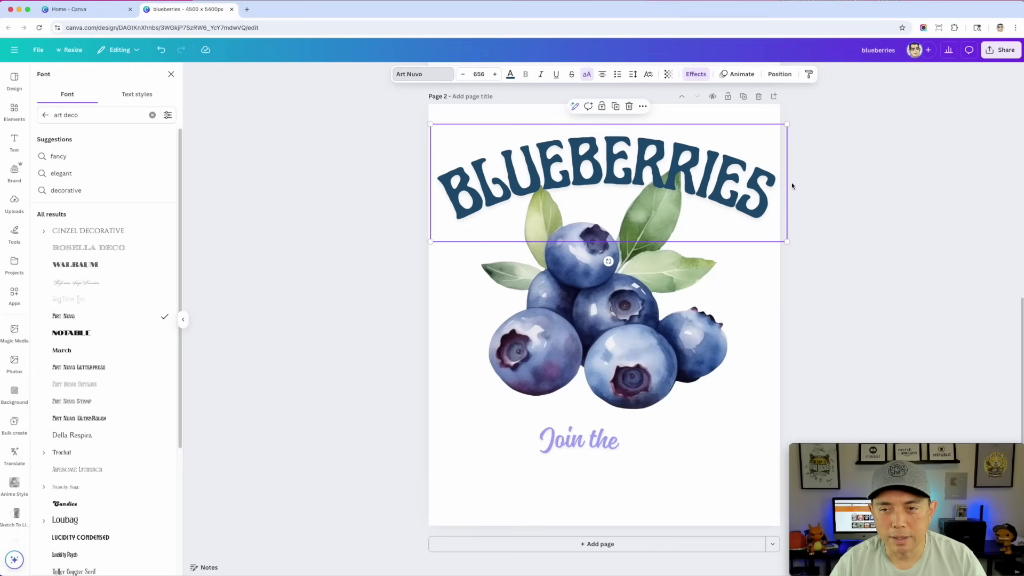
Step: Search the fonts for "art nuvo" and apply Art Nuvo Letterpress to the "BLUEBERRIES" text
left_click_drag(63, 114, 90, 120)
type("nuvo")
left_click(66, 231)
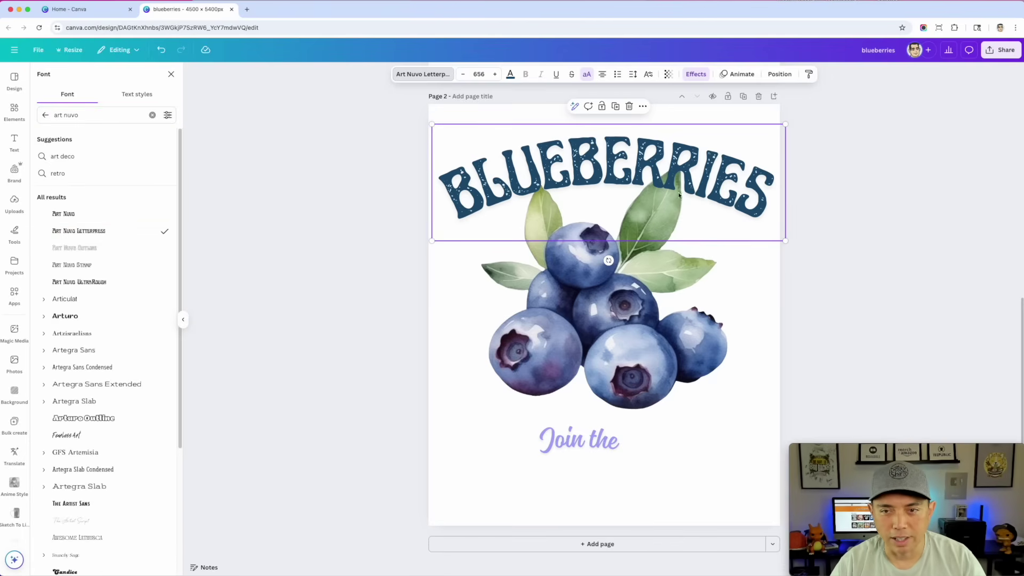
Step: Reduce the curved "BLUEBERRIES" text to a font size of about 607 and centre it above the berries
left_click_drag(661, 197, 667, 181)
left_click_drag(782, 123, 757, 130)
left_click_drag(682, 158, 687, 160)
left_click(617, 266)
left_click(825, 208)
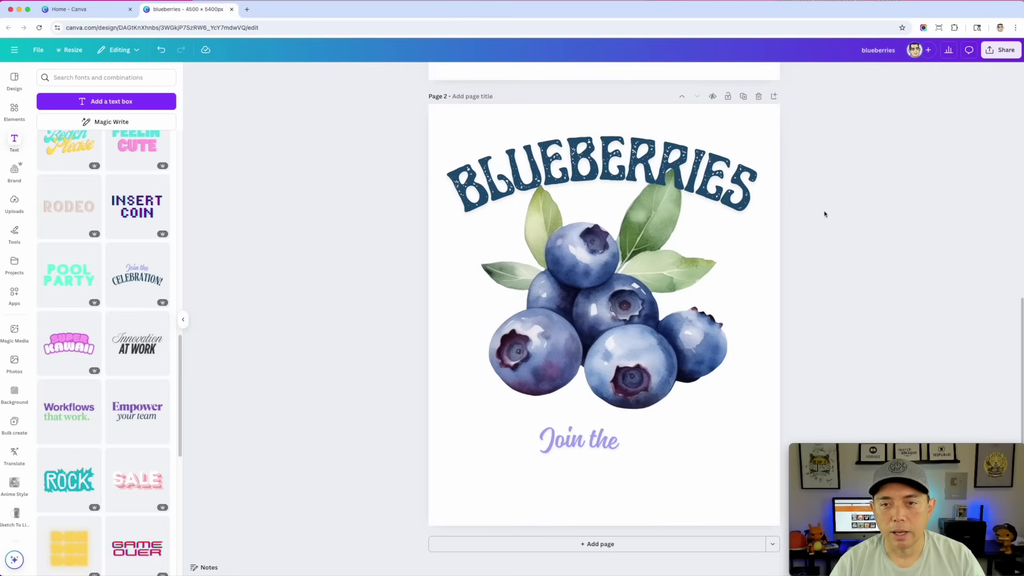
Step: Bring the blueberry graphic to the front so its leaves overlap the "BLUEBERRIES" lettering
left_click(627, 297)
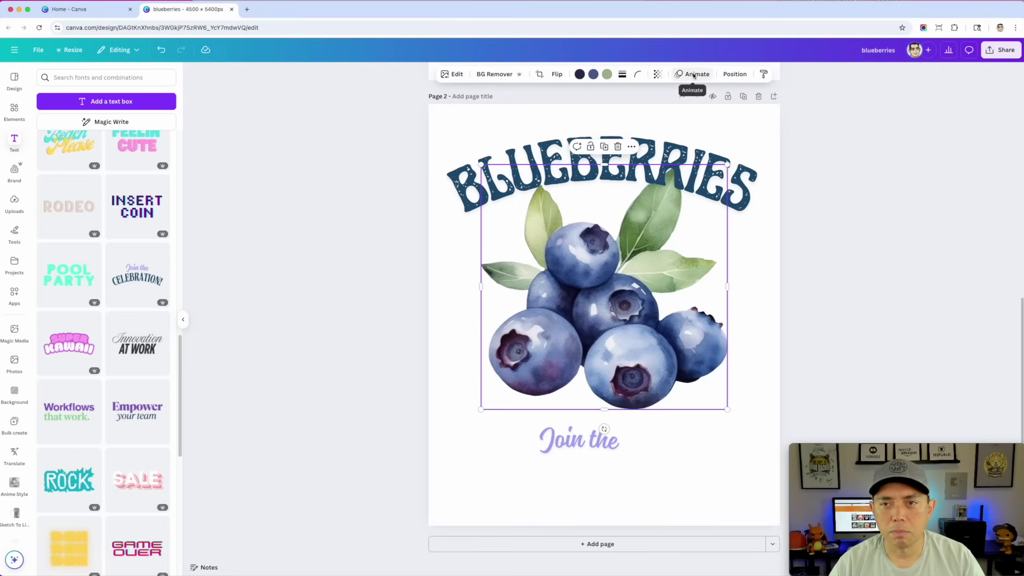
left_click(734, 75)
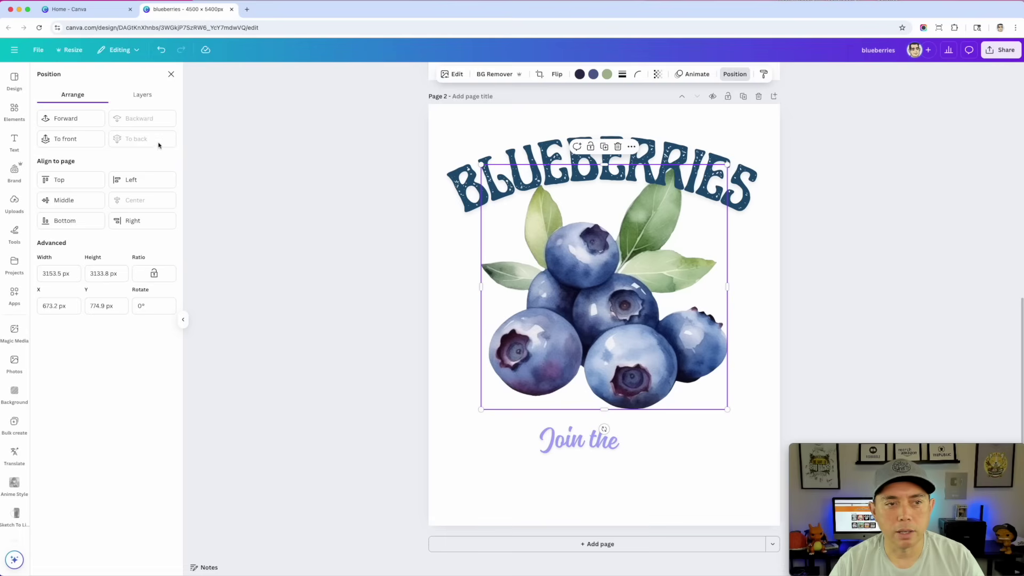
left_click(66, 140)
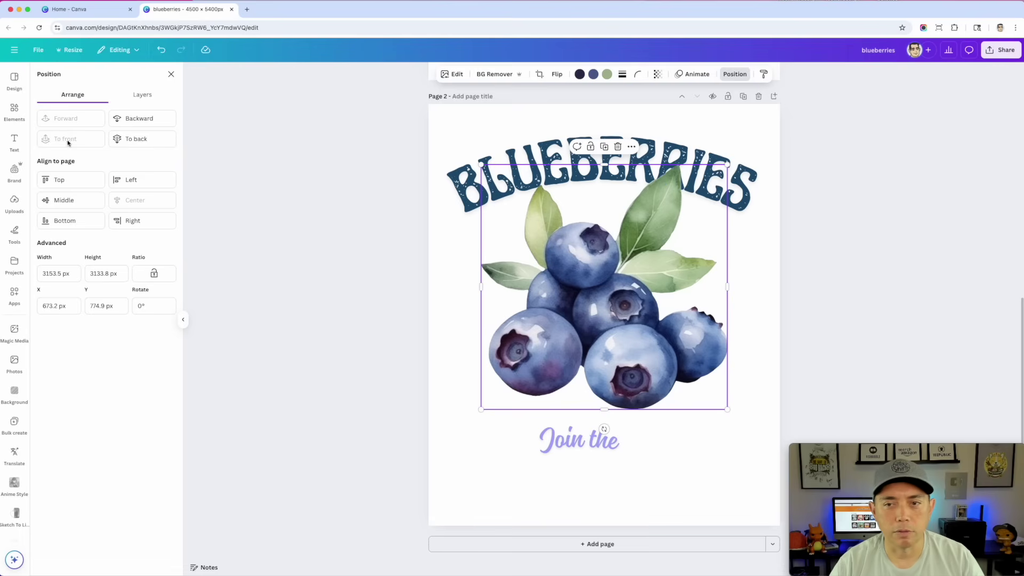
Step: Shrink the blueberry graphic slightly and reposition it under the arched text with the tall leaf overlapping the letters
left_click_drag(640, 296, 641, 297)
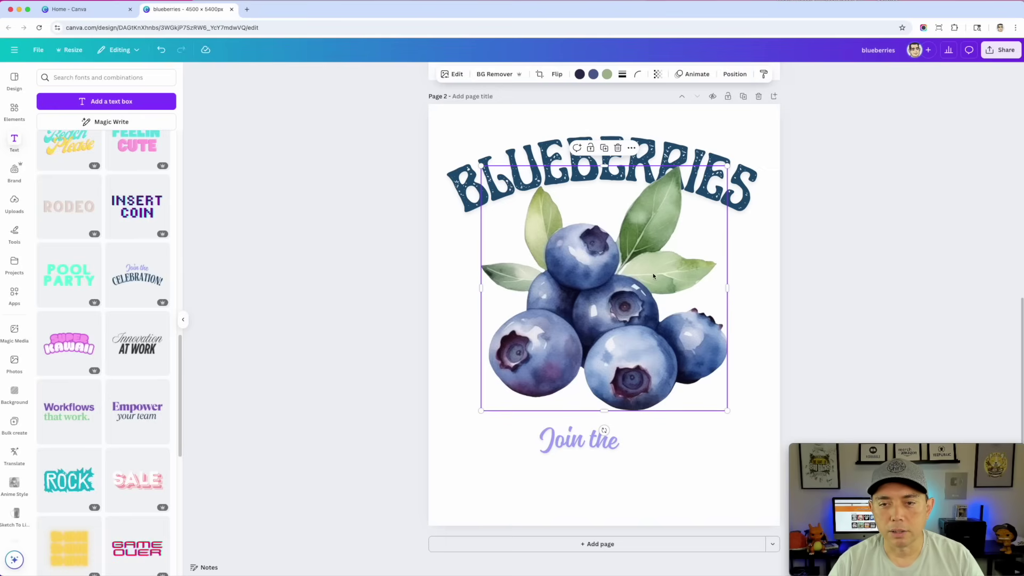
left_click_drag(726, 411, 719, 404)
left_click_drag(628, 327, 634, 339)
left_click(727, 285)
left_click_drag(638, 302, 643, 298)
key("Escape")
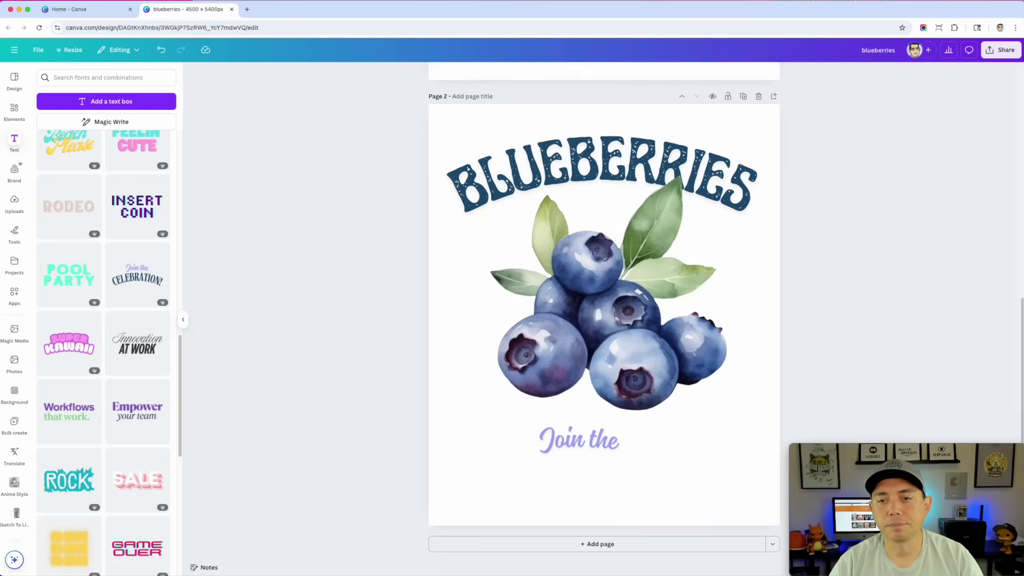
Step: Delete the leftover "Join the" text below the blueberries
left_click(579, 446)
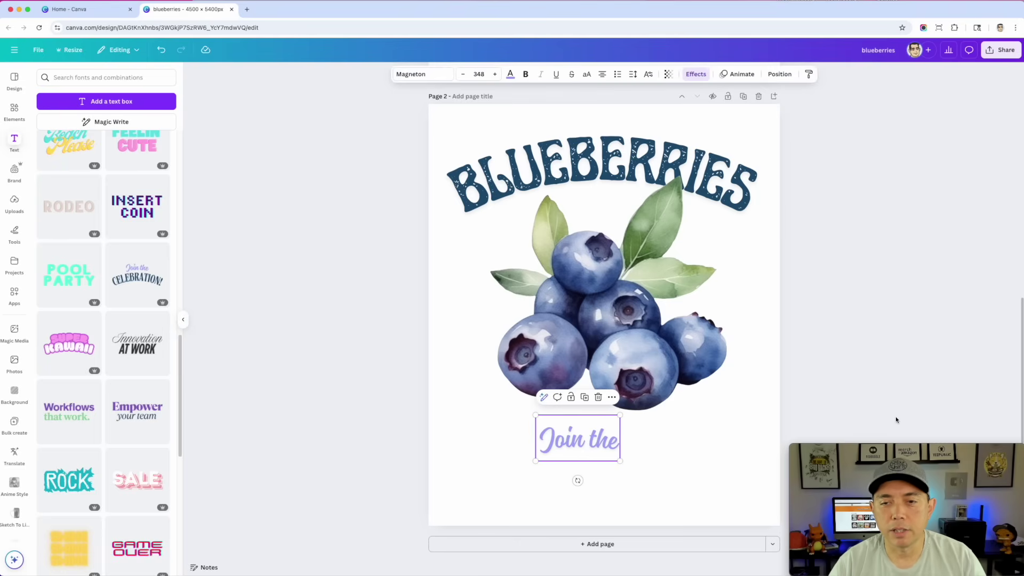
mouse_move(580, 441)
left_mouse_down()
mouse_move(619, 436)
mouse_move(625, 455)
mouse_move(574, 448)
left_mouse_up()
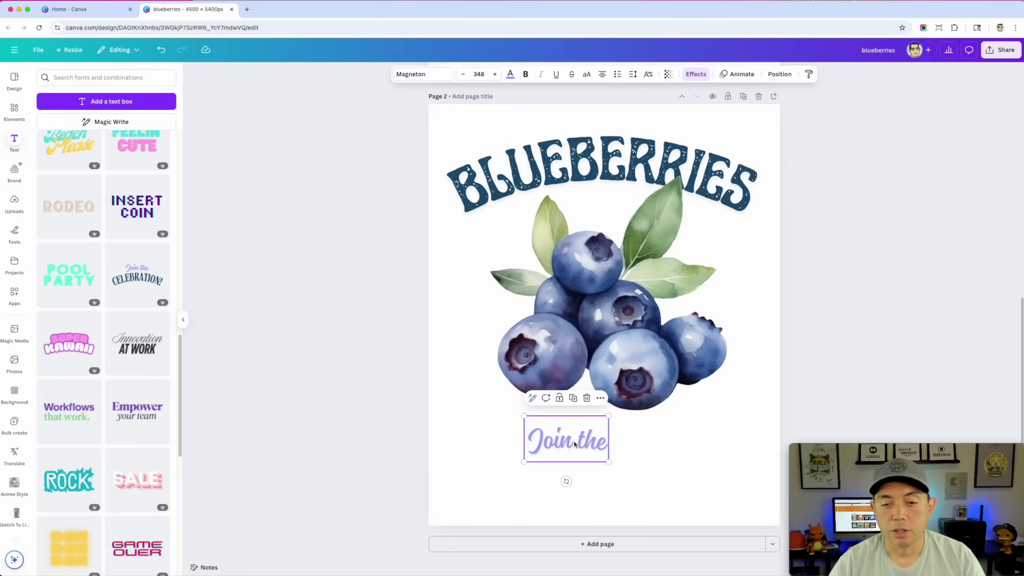
key("Delete")
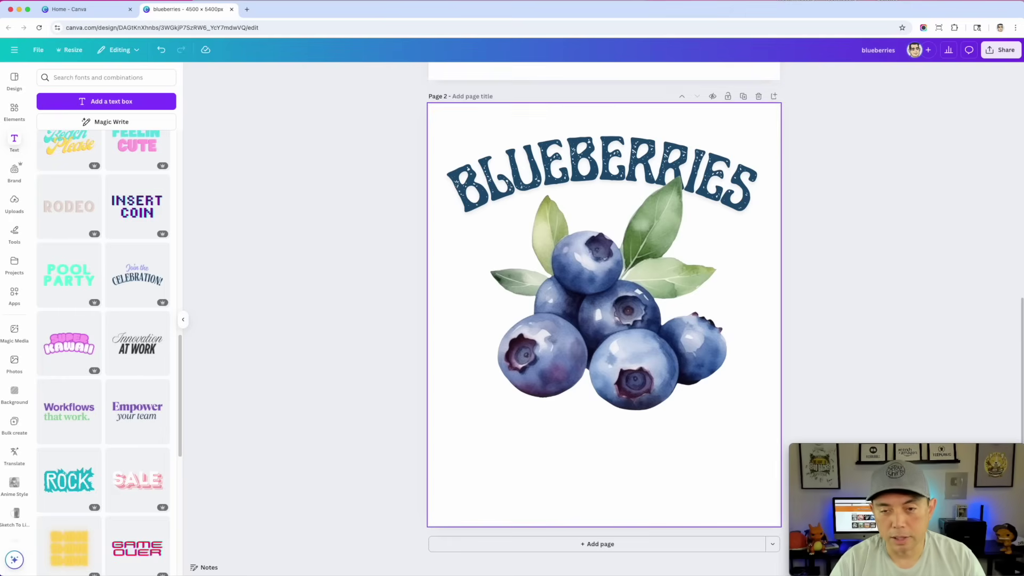
Step: Remove the Lift effect from the "BLUEBERRIES" text by setting its effect style to None
left_click(538, 174)
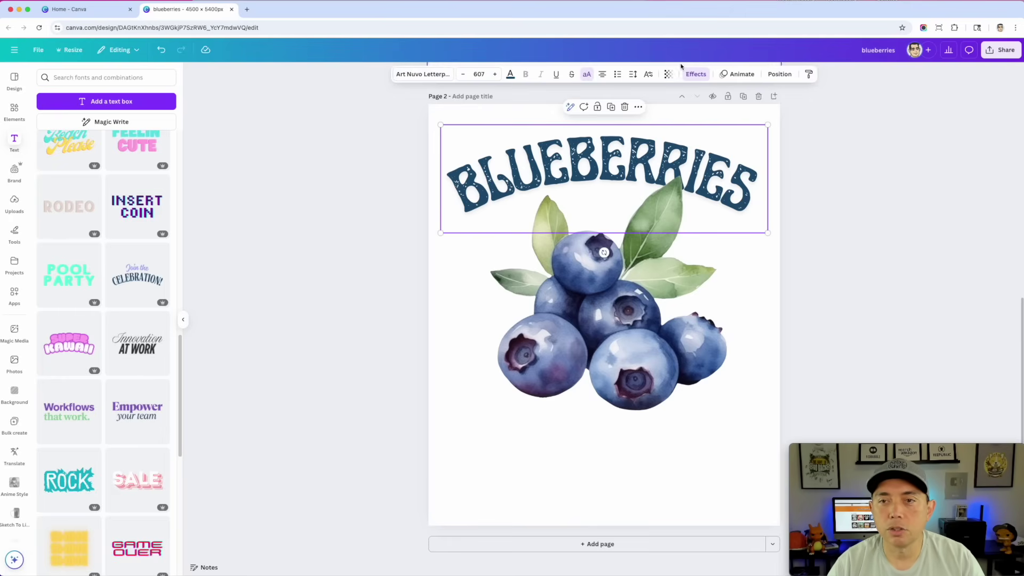
left_click(695, 75)
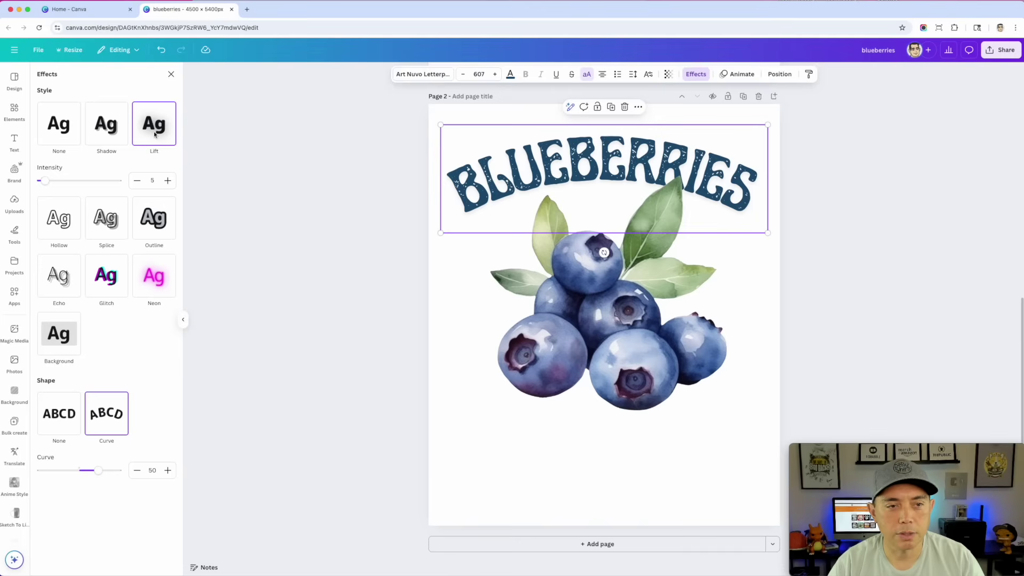
left_click(52, 140)
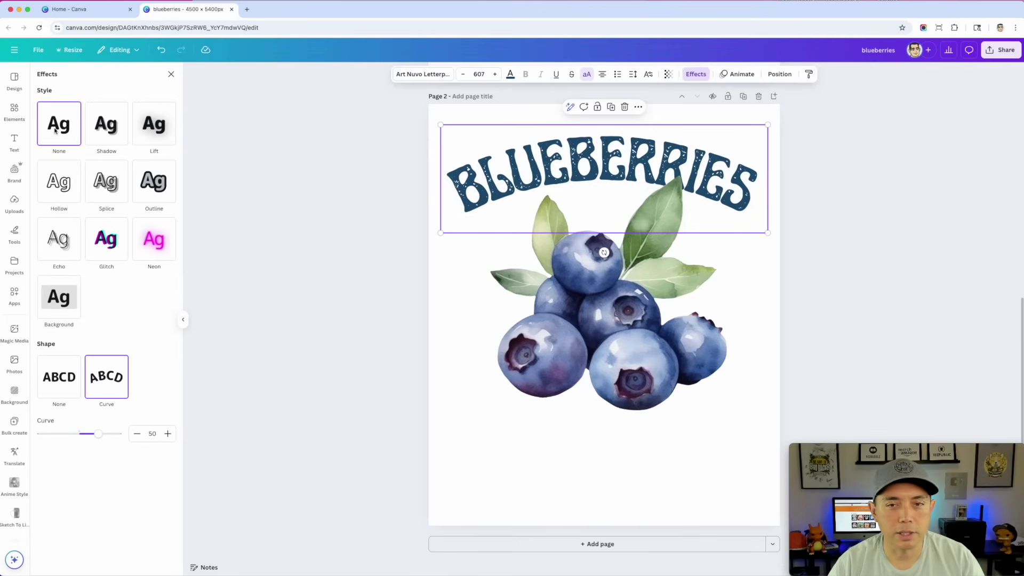
left_click(863, 182)
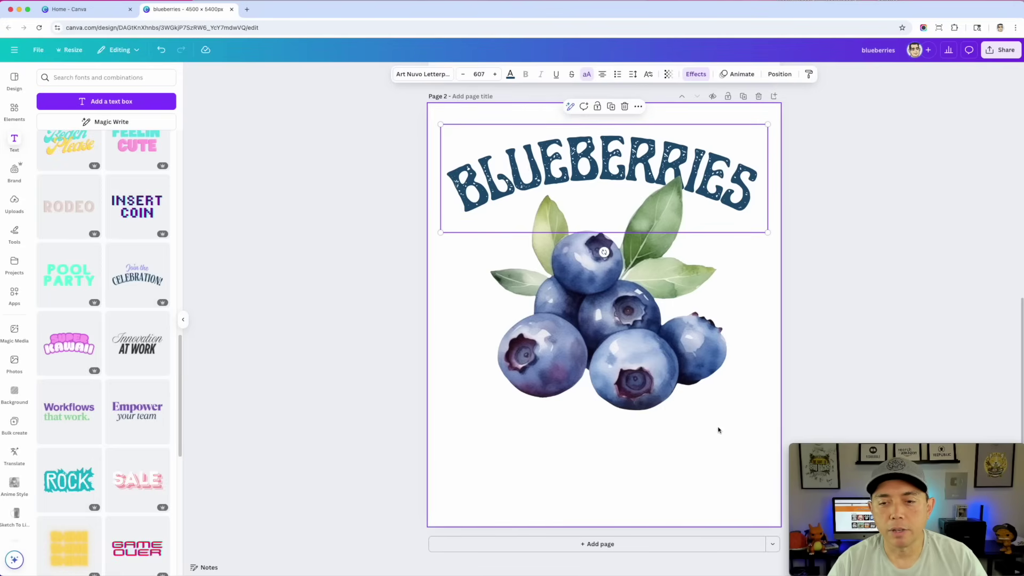
Step: Add a new text box reading "FARM FRESH" in the same lettering style
left_click(104, 103)
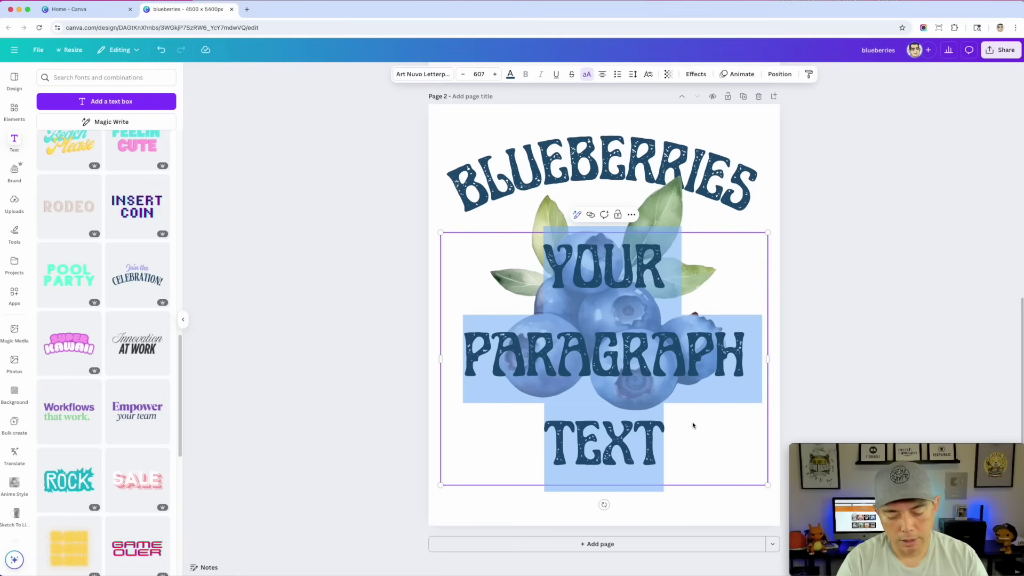
type("FARM FRE")
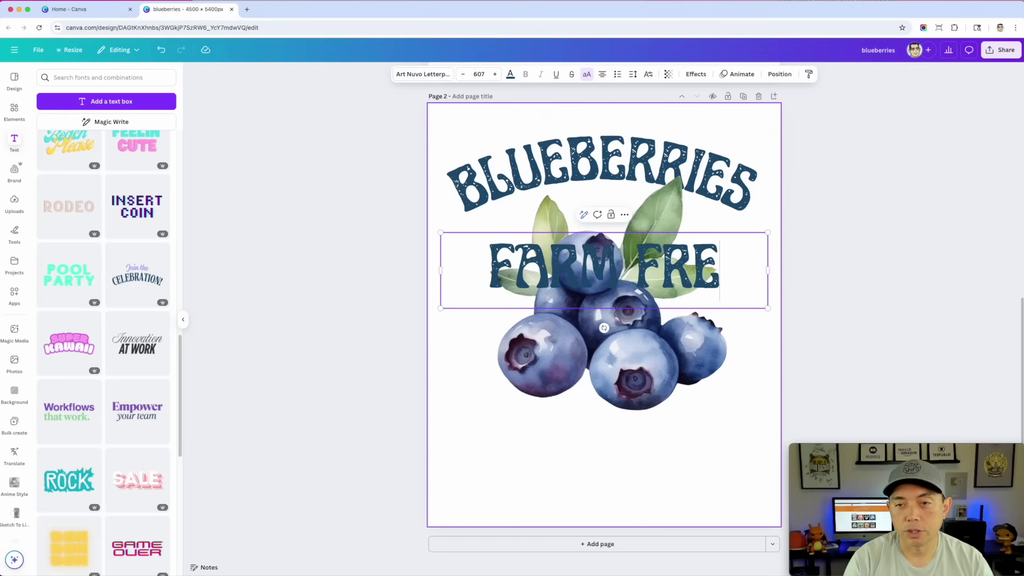
type("SH")
left_click(830, 261)
Step: Place the "FARM FRESH" text below the blueberries and enlarge it to a font size of about 615
left_click(724, 263)
left_click_drag(724, 263, 725, 430)
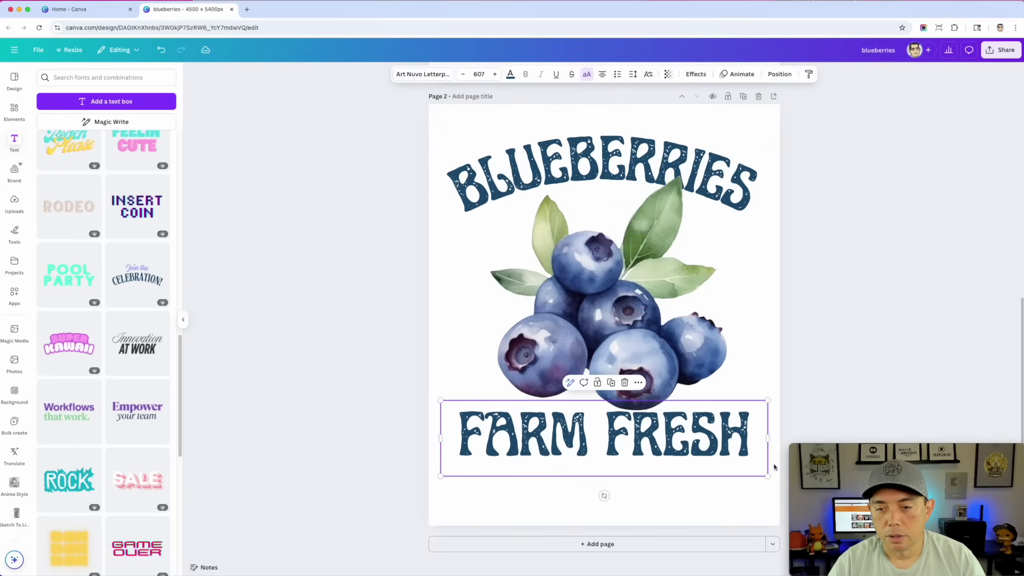
left_click_drag(766, 476, 770, 472)
left_click_drag(695, 447, 696, 445)
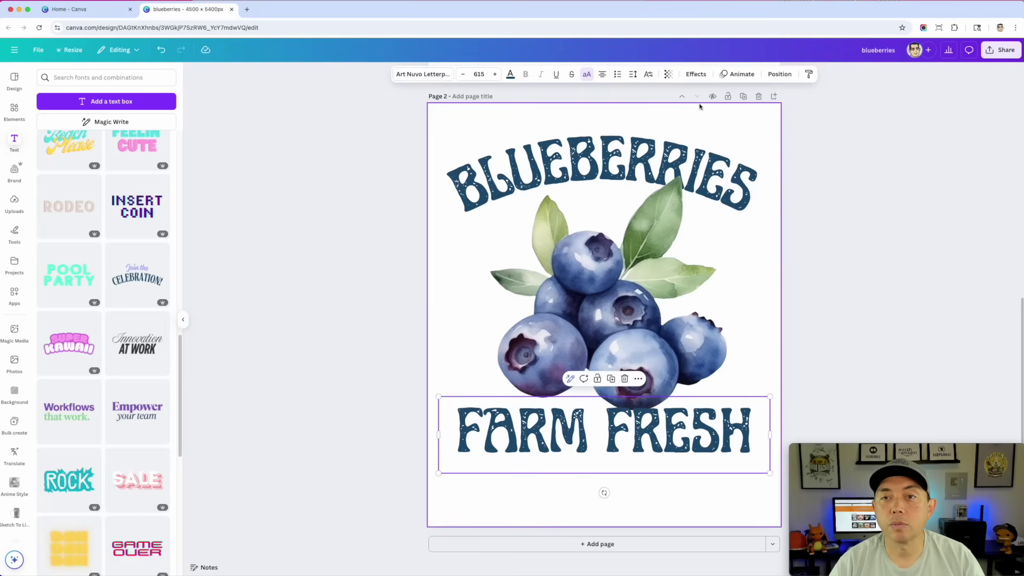
Step: Apply the Curve shape to the "FARM FRESH" text with a curve value of -35
left_click(696, 74)
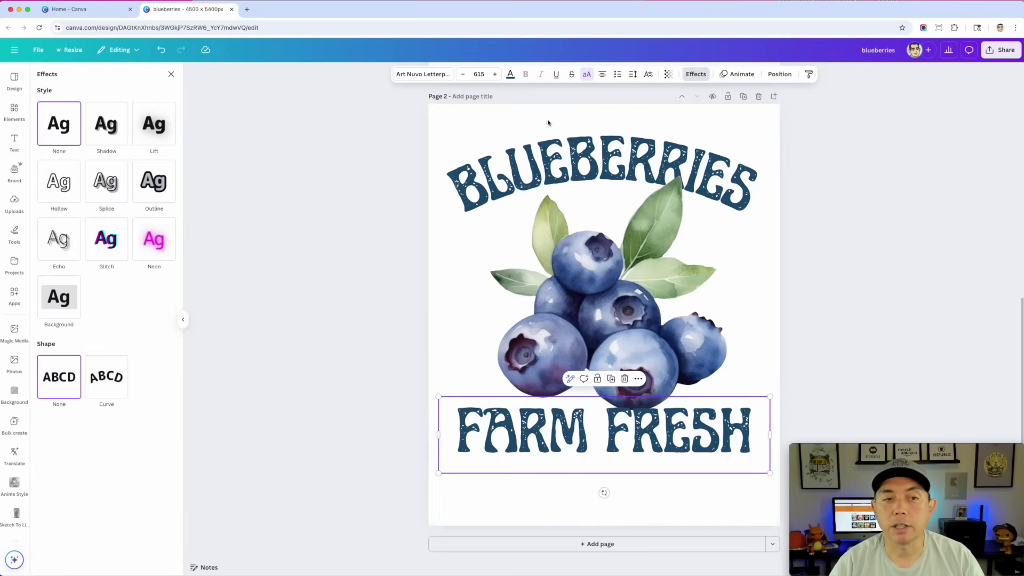
left_click(94, 389)
left_click_drag(109, 434, 65, 434)
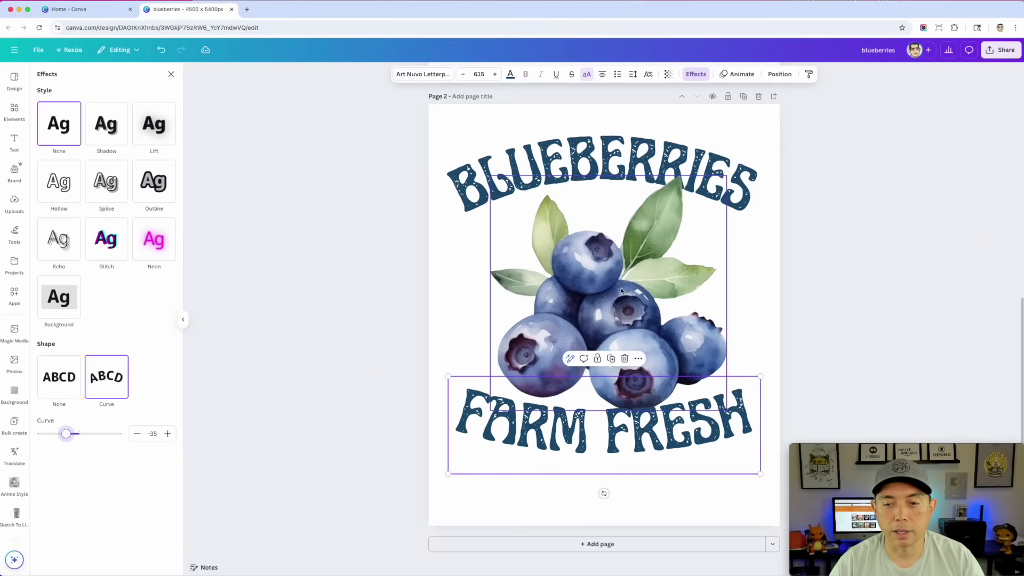
left_click(677, 325)
Step: Shift the curved "FARM FRESH" text and the blueberry graphic slightly down to balance the spacing between them
left_click(662, 416)
left_click_drag(662, 416, 663, 421)
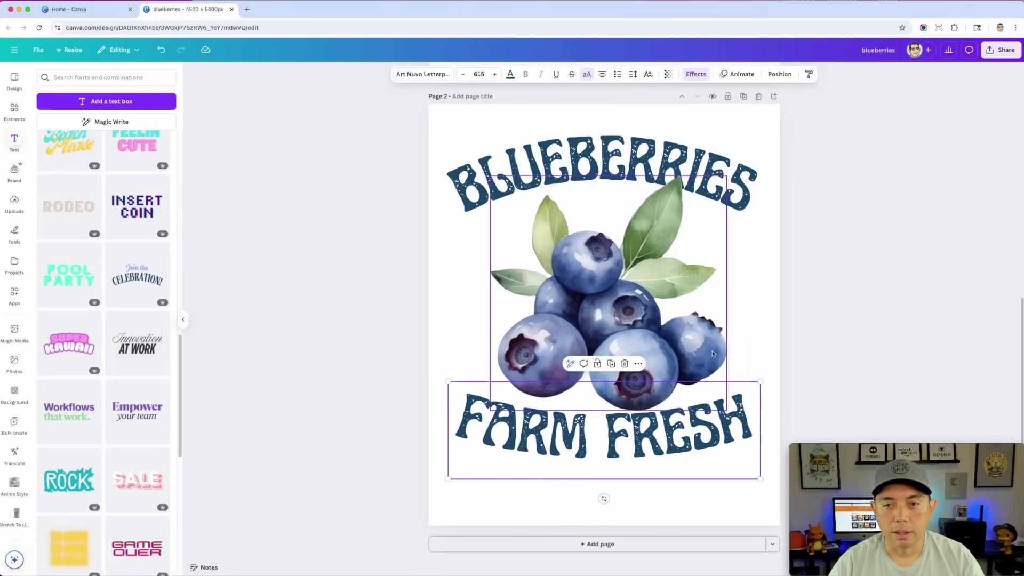
key("Escape")
left_click_drag(587, 440, 587, 448)
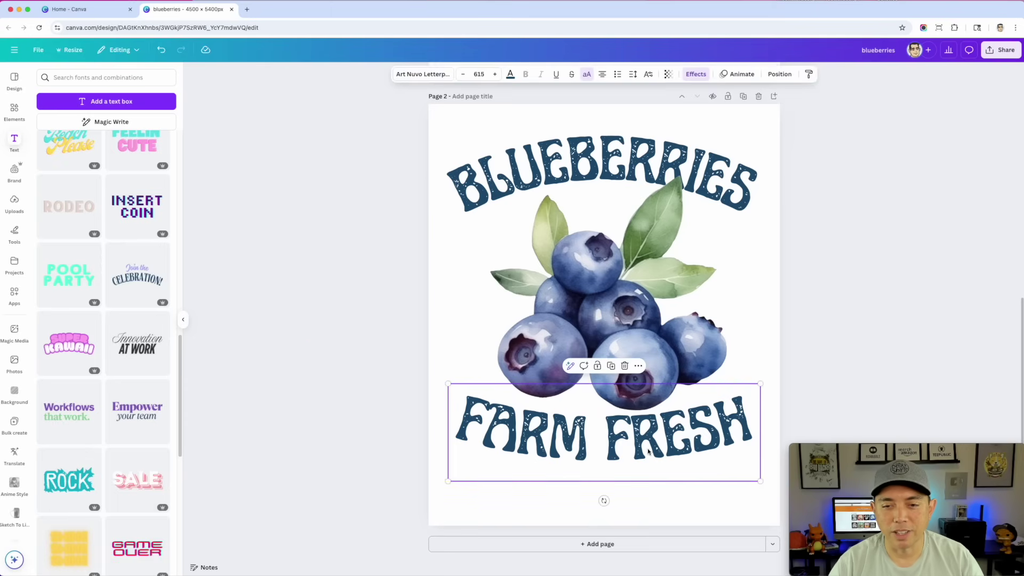
left_click(608, 343)
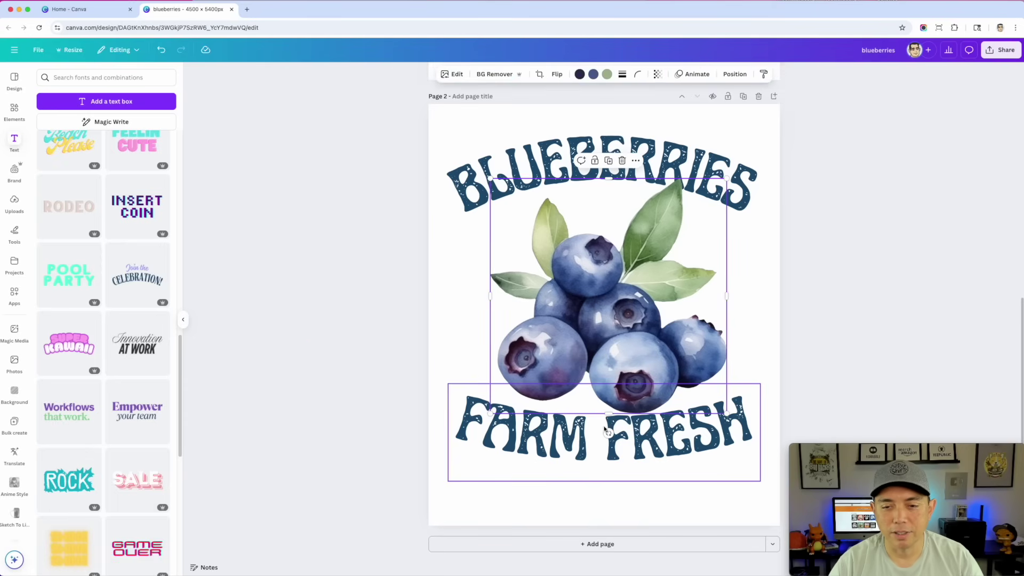
left_click(581, 421)
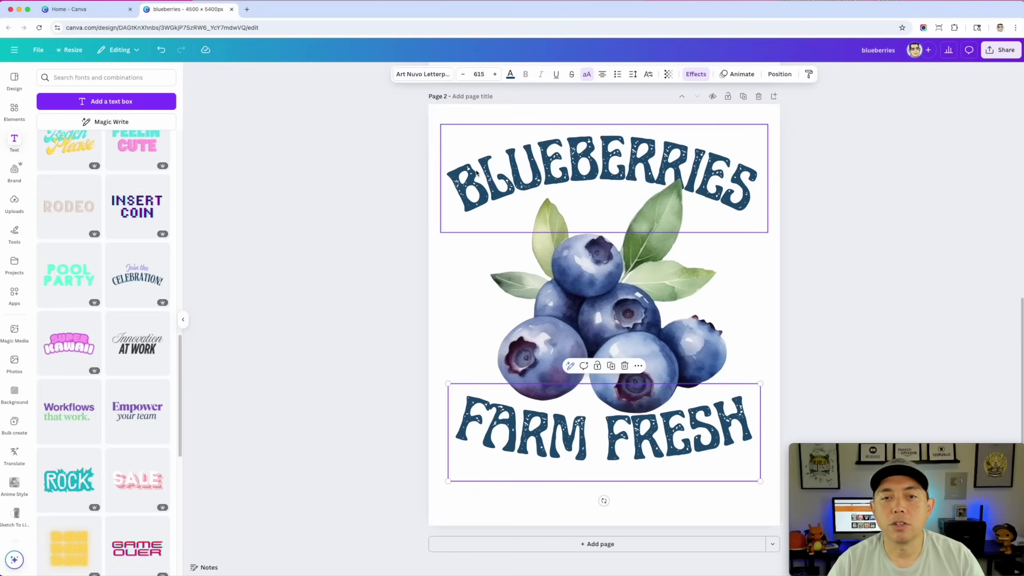
Step: Try several of the blueberry photo's blue tones as the colour of the "BLUEBERRIES" text
left_click(531, 197)
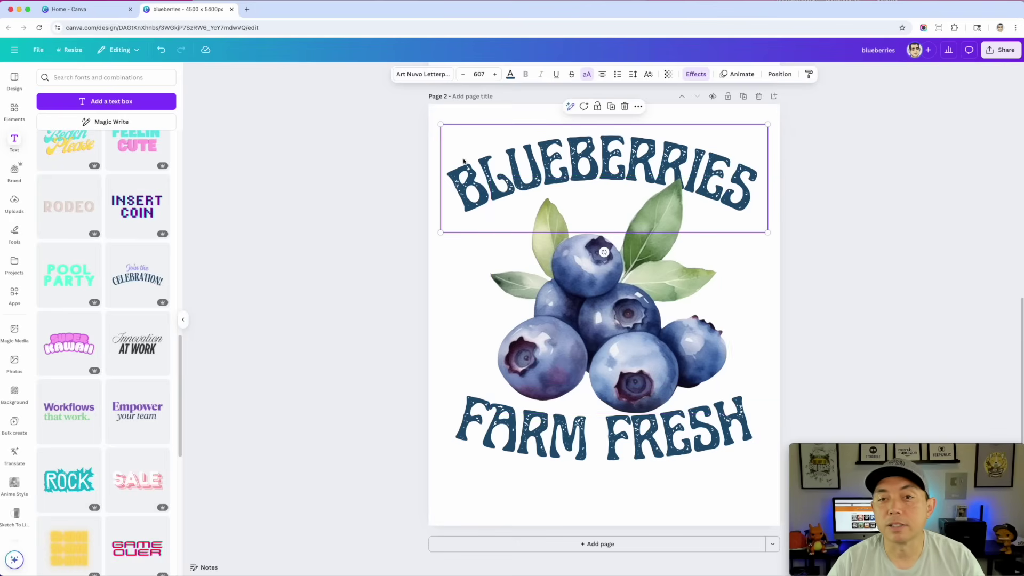
left_click(510, 75)
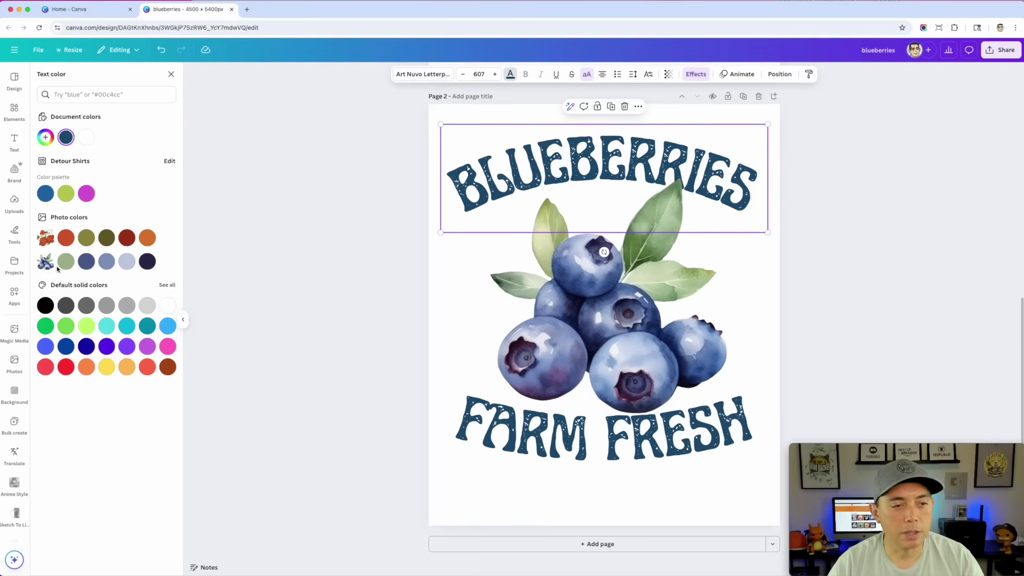
left_click(85, 266)
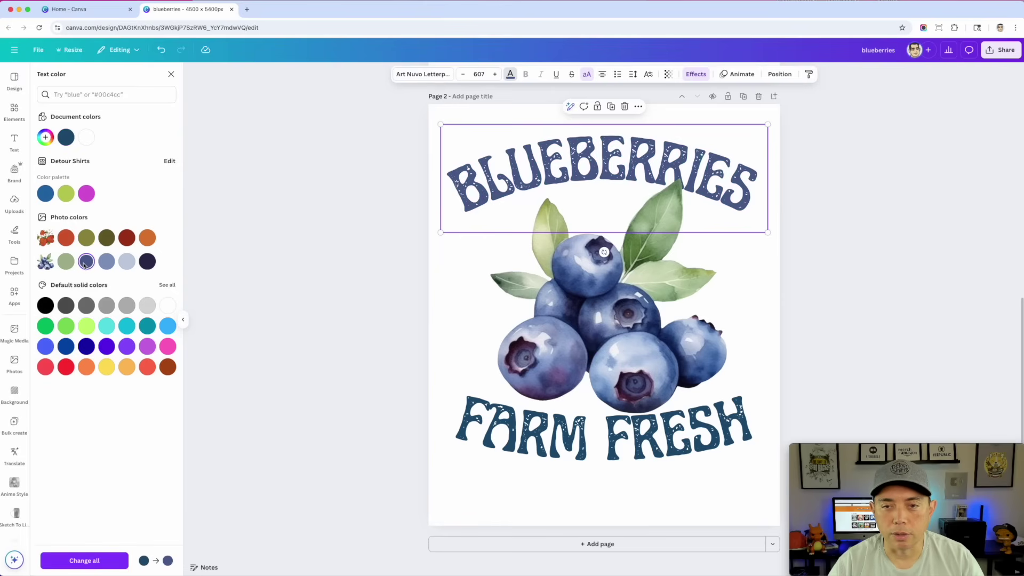
left_click(106, 262)
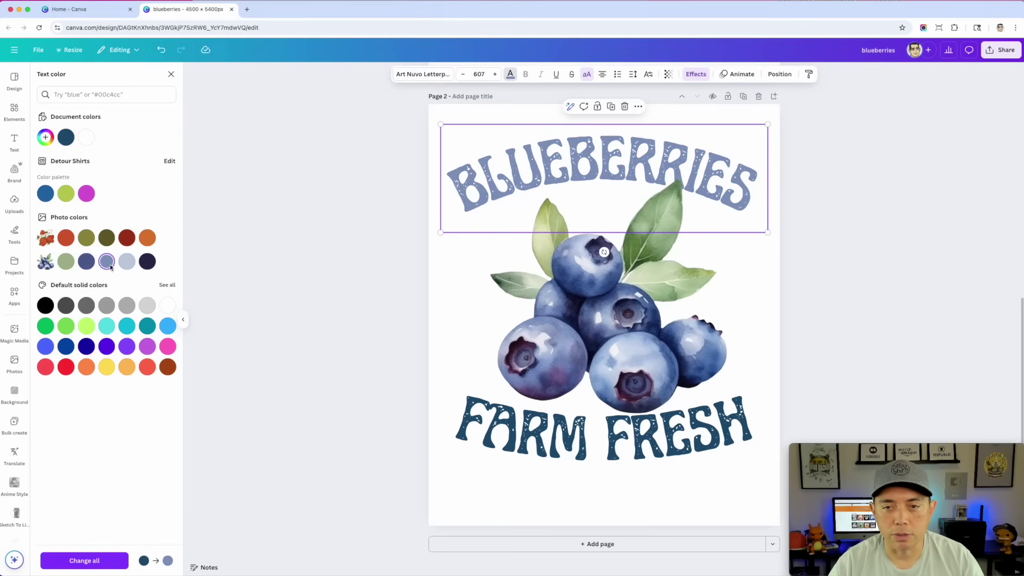
left_click(145, 264)
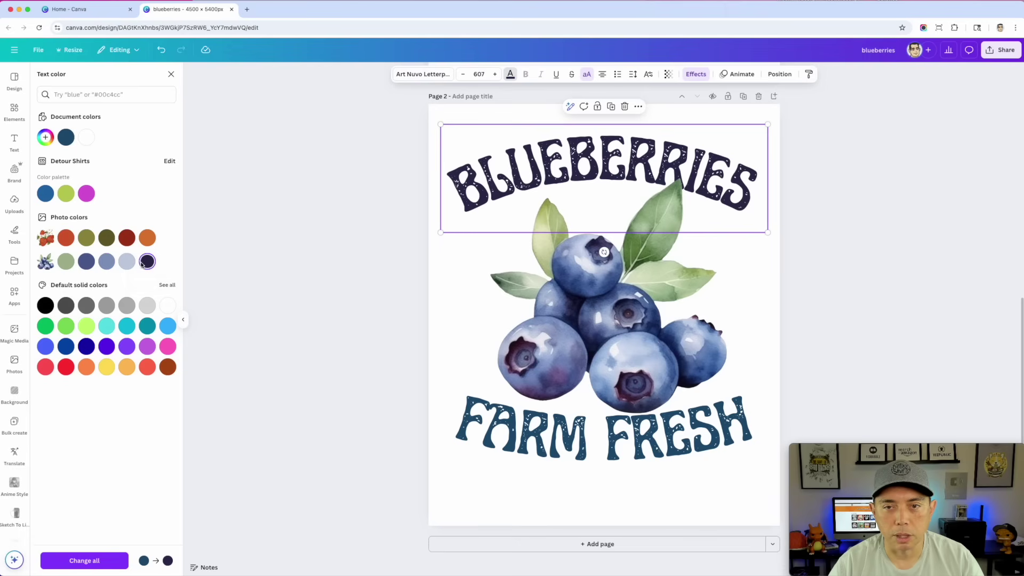
left_click(105, 263)
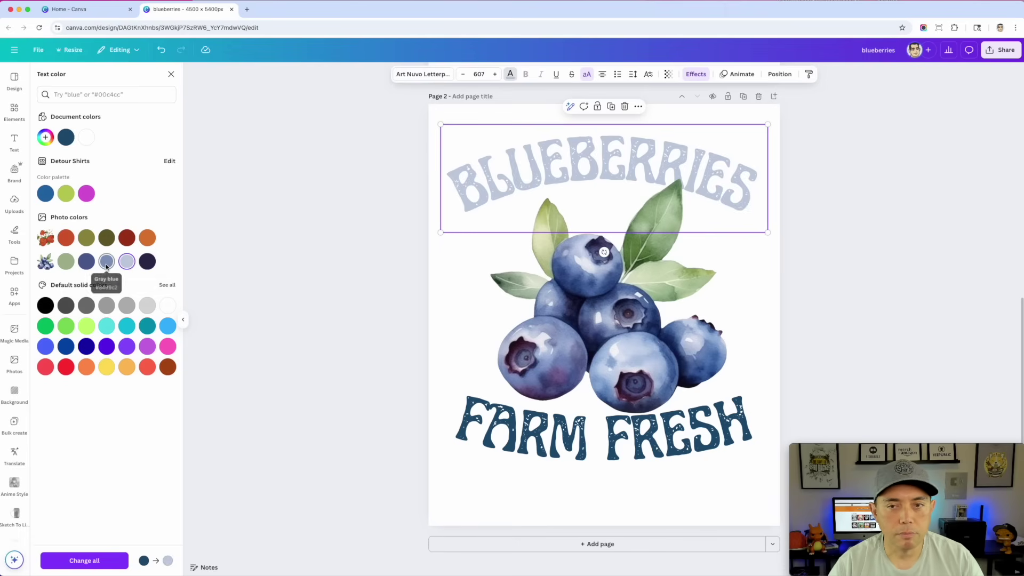
left_click(90, 264)
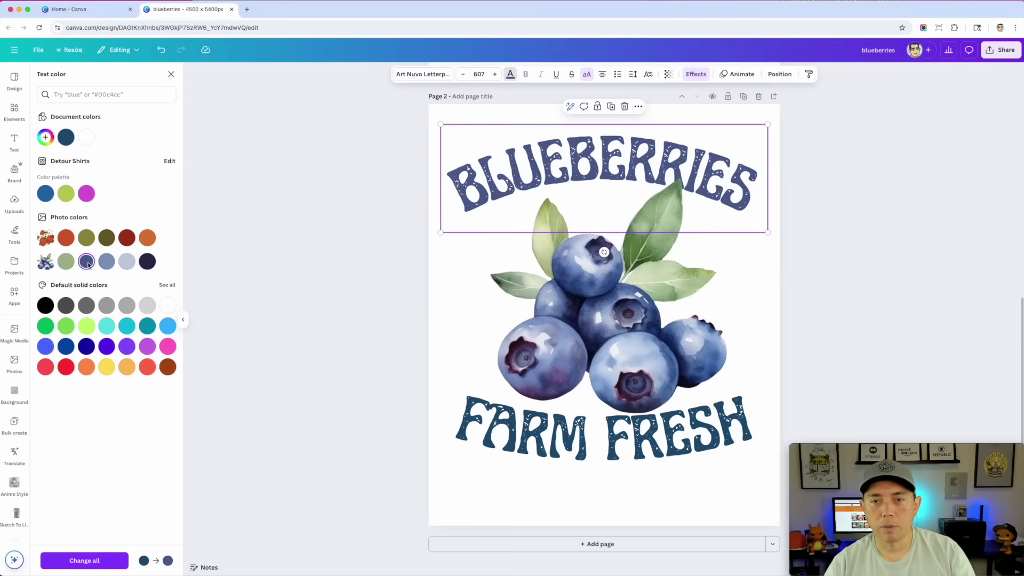
Step: Colour the "BLUEBERRIES" text with the blue #5075AE sampled from the front berry using the eyedropper
left_click(45, 137)
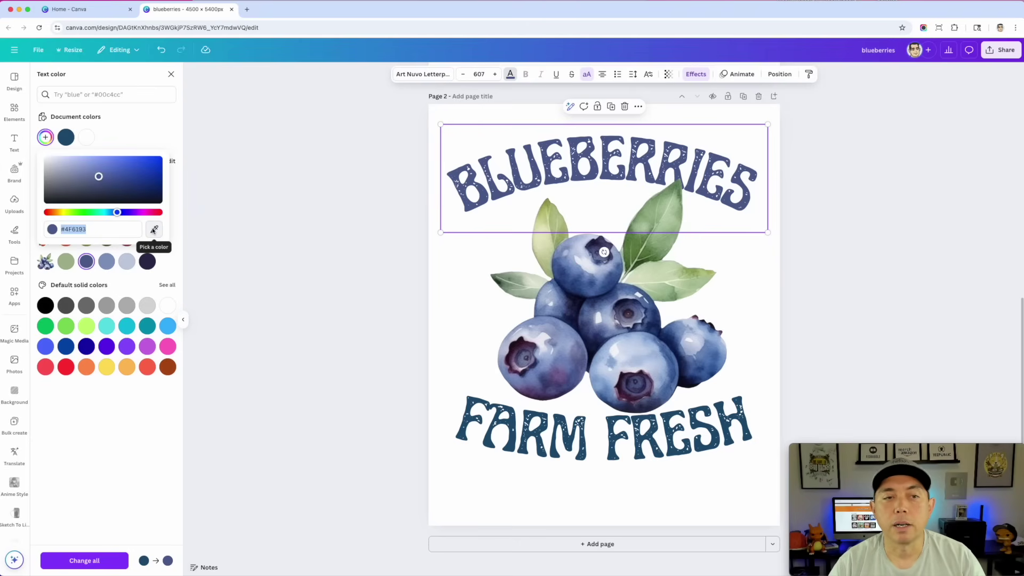
left_click(154, 230)
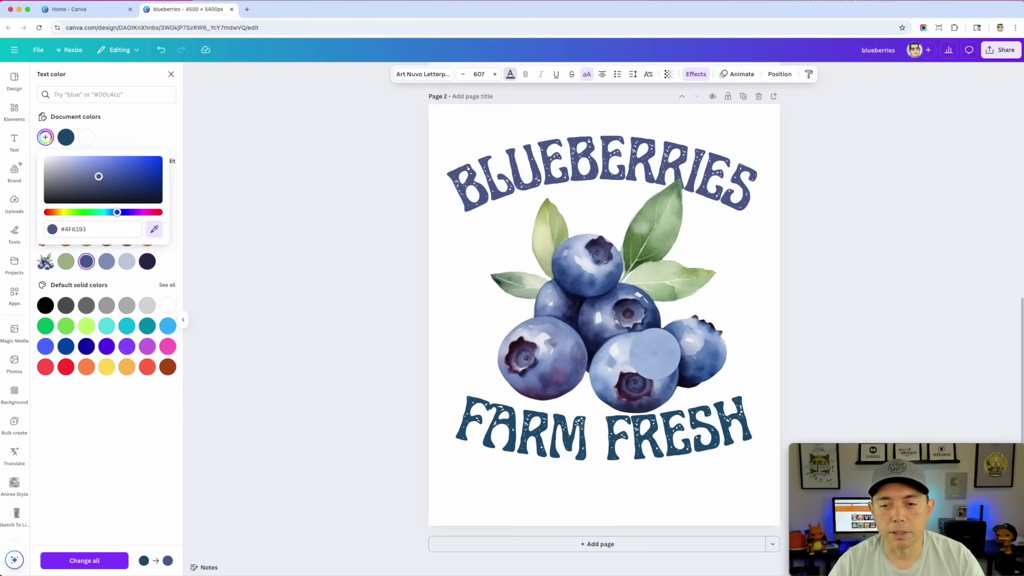
left_click(655, 353)
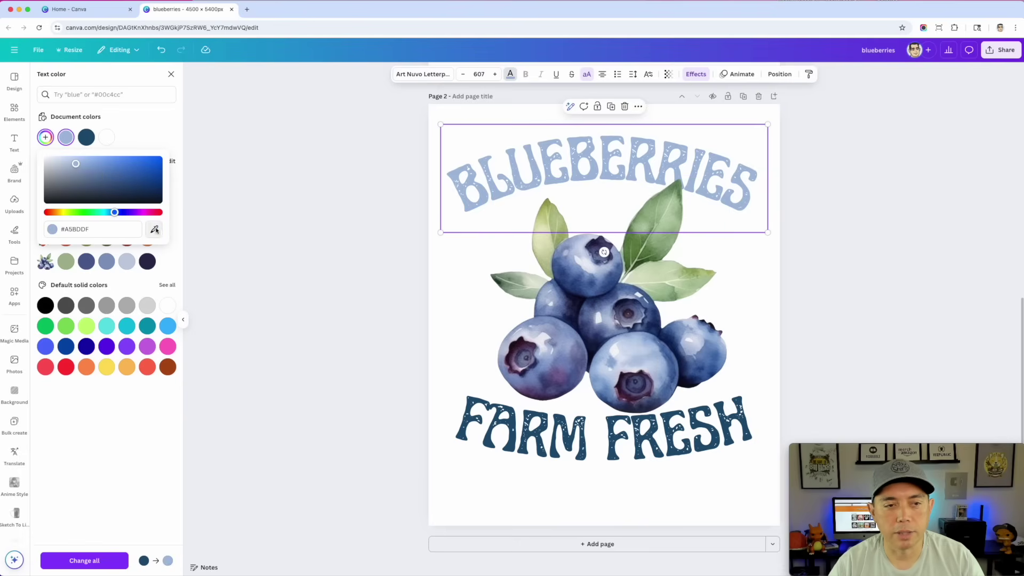
left_click(155, 230)
left_click(670, 370)
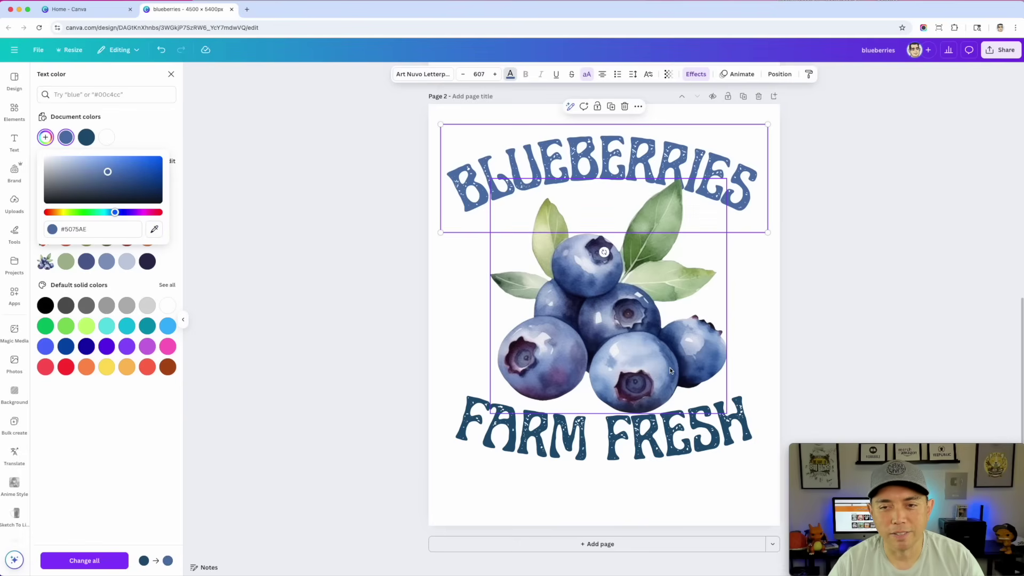
key("Escape")
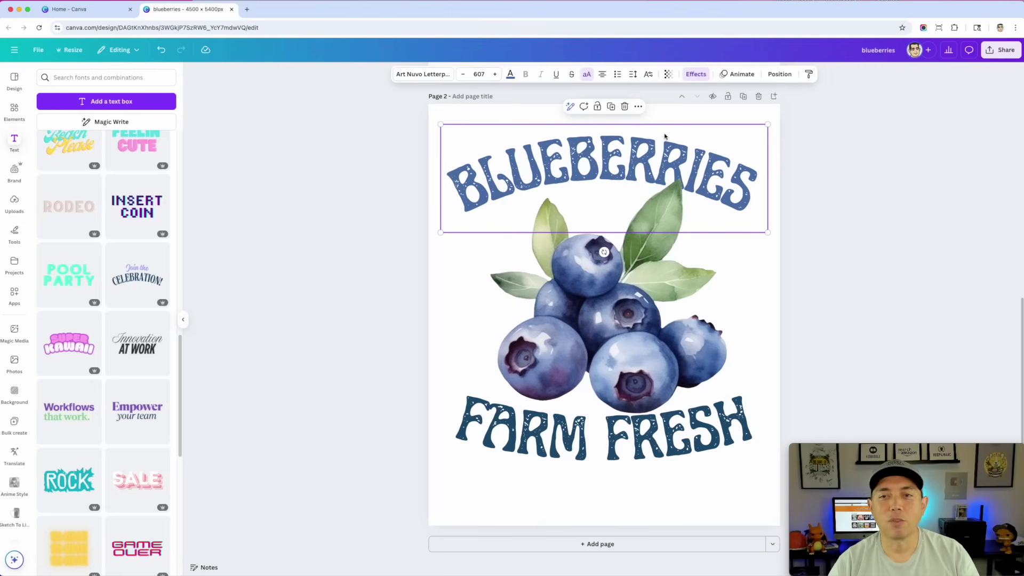
Step: Colour the "FARM FRESH" text with the same document blue used for the "BLUEBERRIES" text
left_click(599, 442)
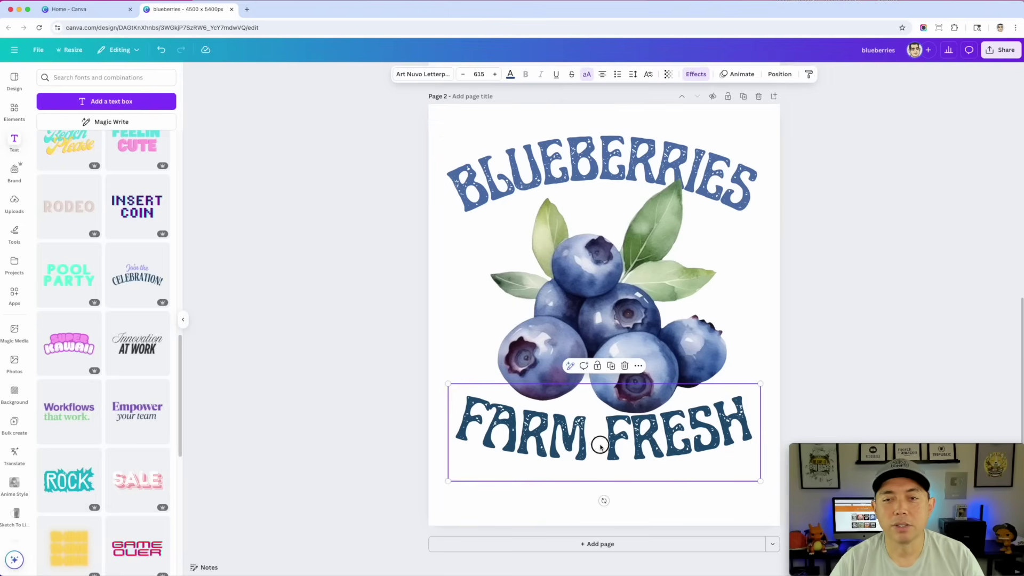
left_click(510, 75)
left_click(86, 137)
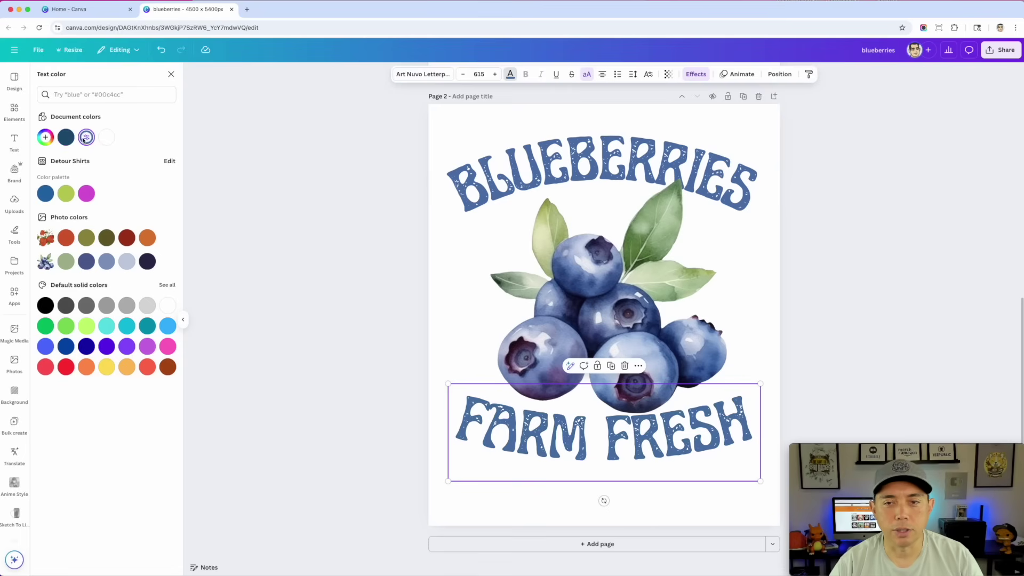
key("Escape")
key("Escape")
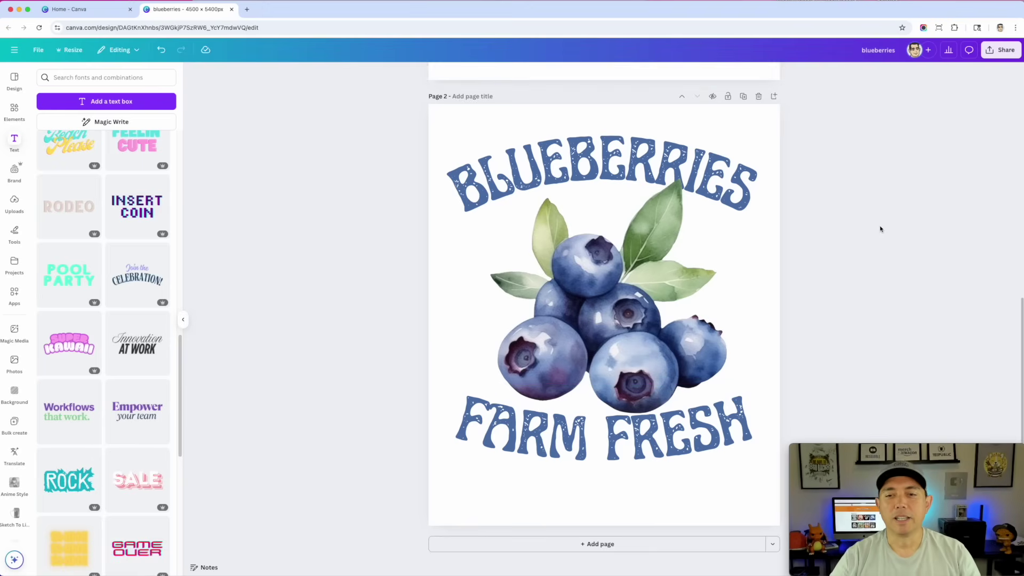
Step: Add a small one-line text reading "SWEET & JUICY" above the "BLUEBERRIES" lettering
left_click(712, 435)
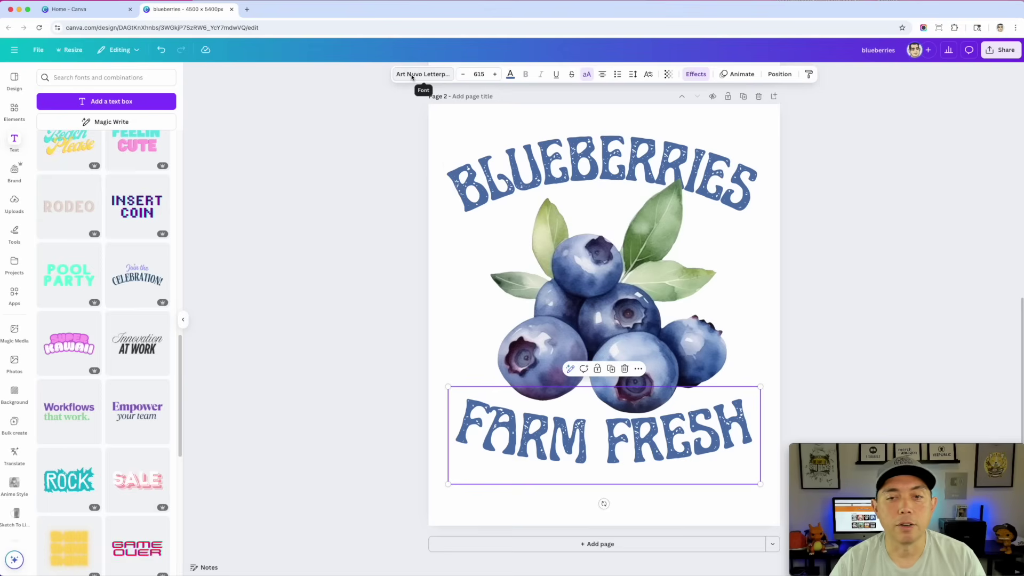
left_click(122, 101)
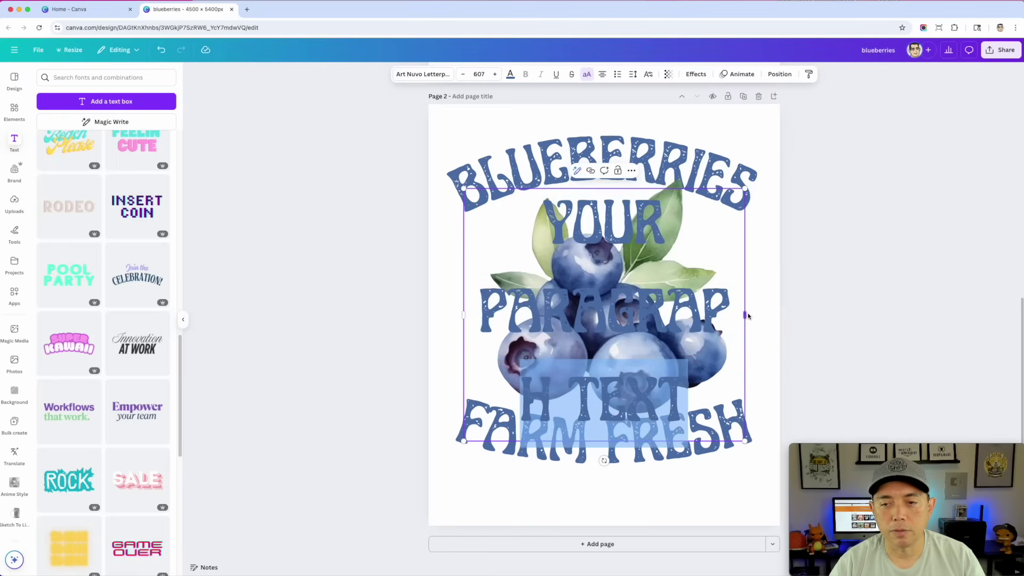
left_click_drag(744, 441, 734, 226)
left_click(836, 185)
left_click_drag(621, 201, 619, 125)
double_click(618, 126)
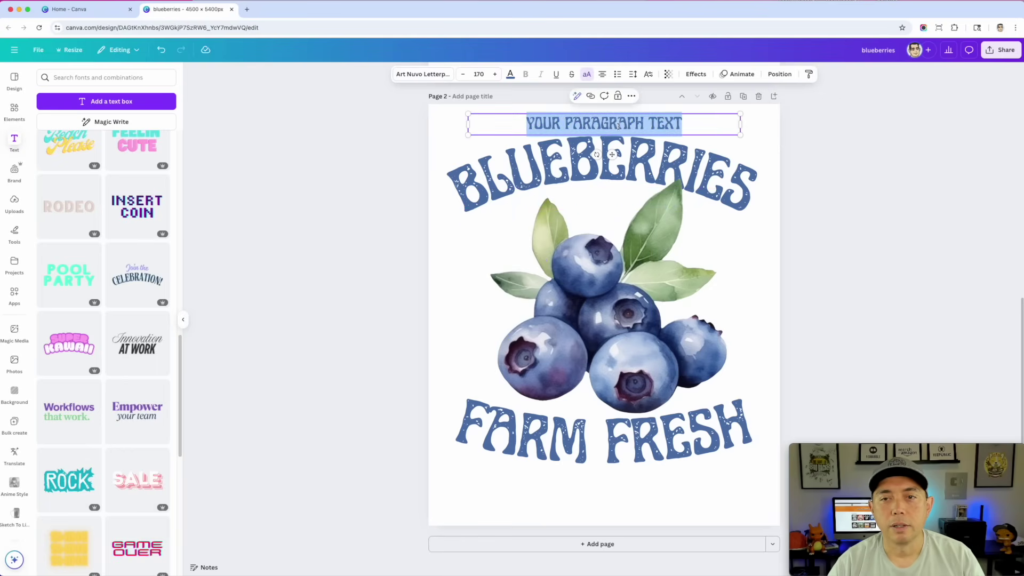
type("SWEET & JUICY")
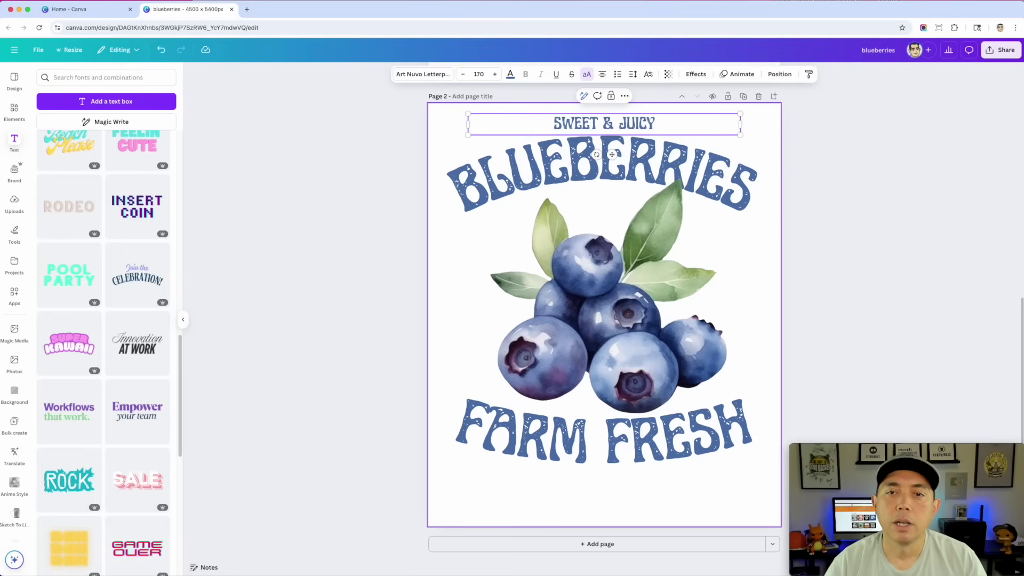
Step: Search the fonts for "distressed" and apply Handelson Six to the "SWEET & JUICY" text
triple_click(559, 123)
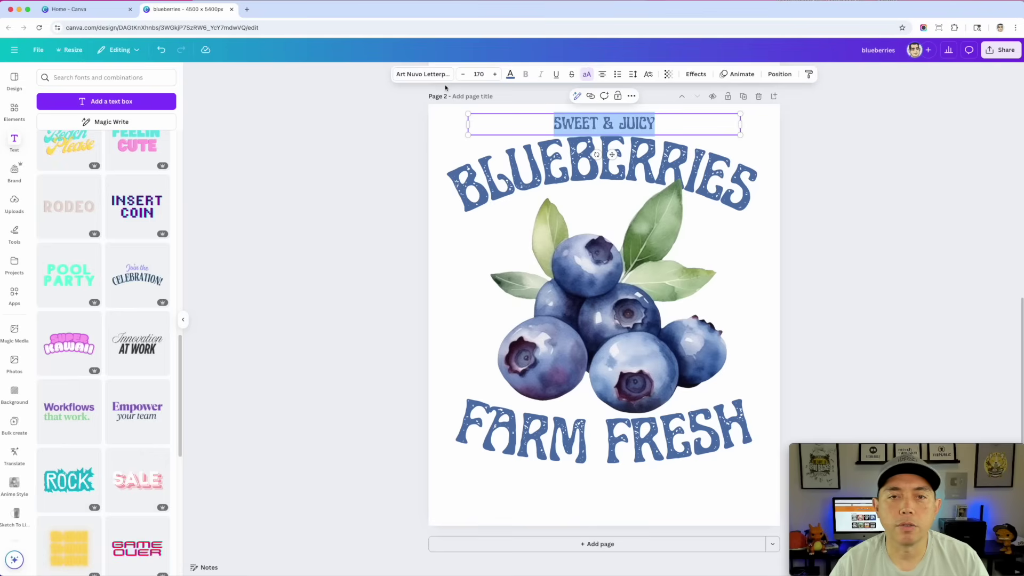
left_click(413, 74)
triple_click(82, 115)
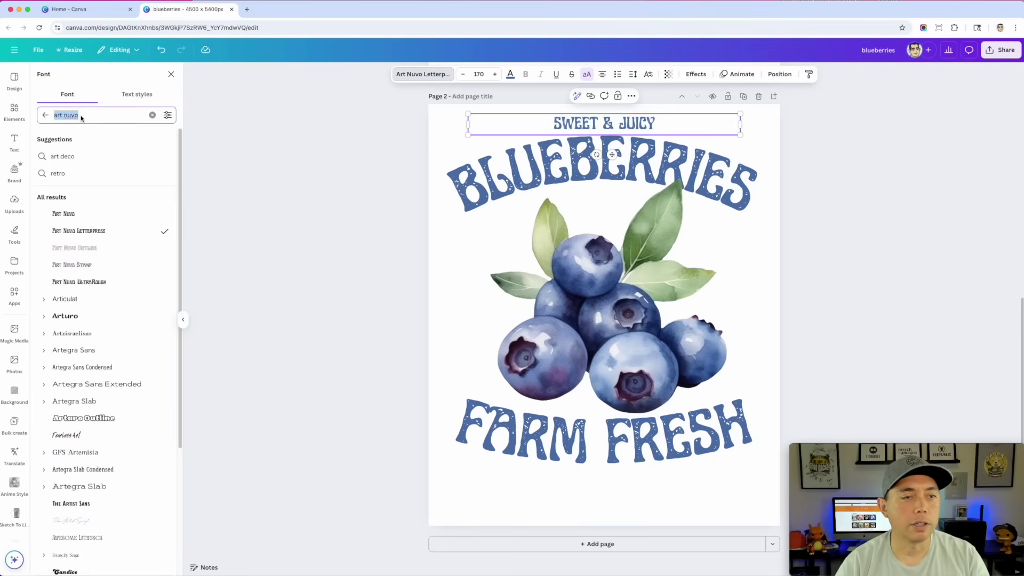
type("distressed")
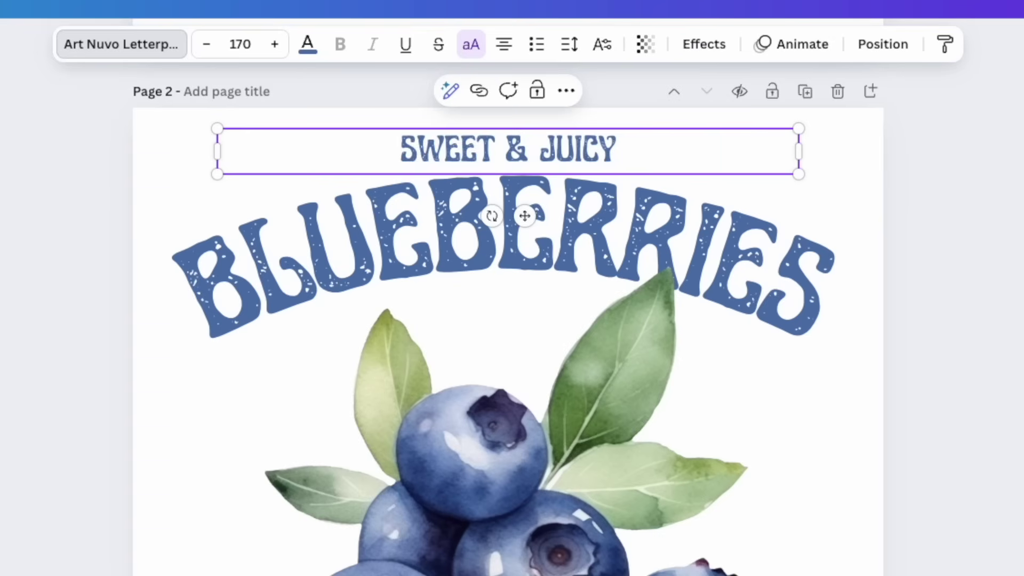
left_click(94, 393)
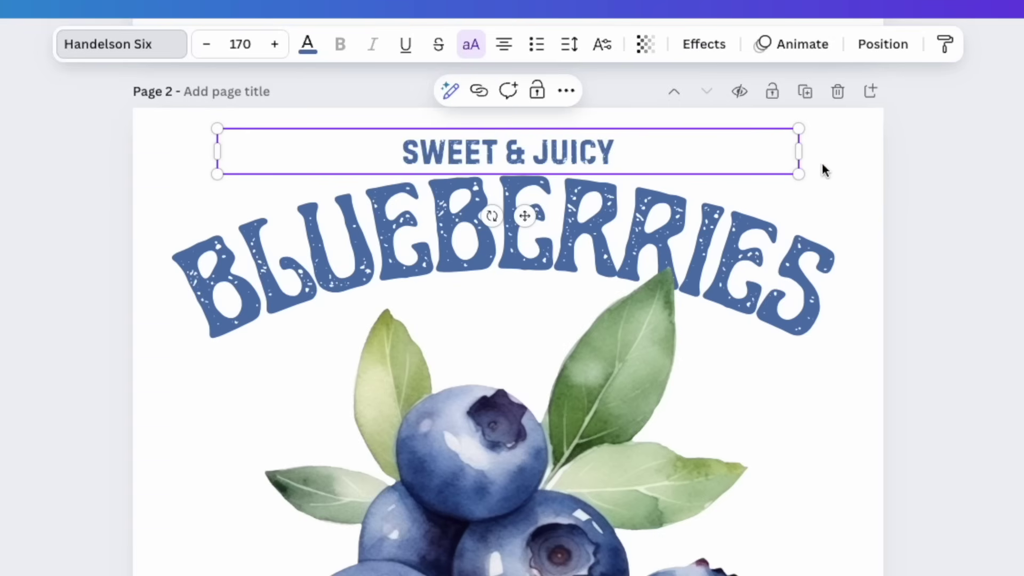
Step: Enlarge "SWEET & JUICY" to font size 218 centred near the page's upper edge, and shift "BLUEBERRIES" slightly down beneath it
left_click_drag(798, 152, 621, 143)
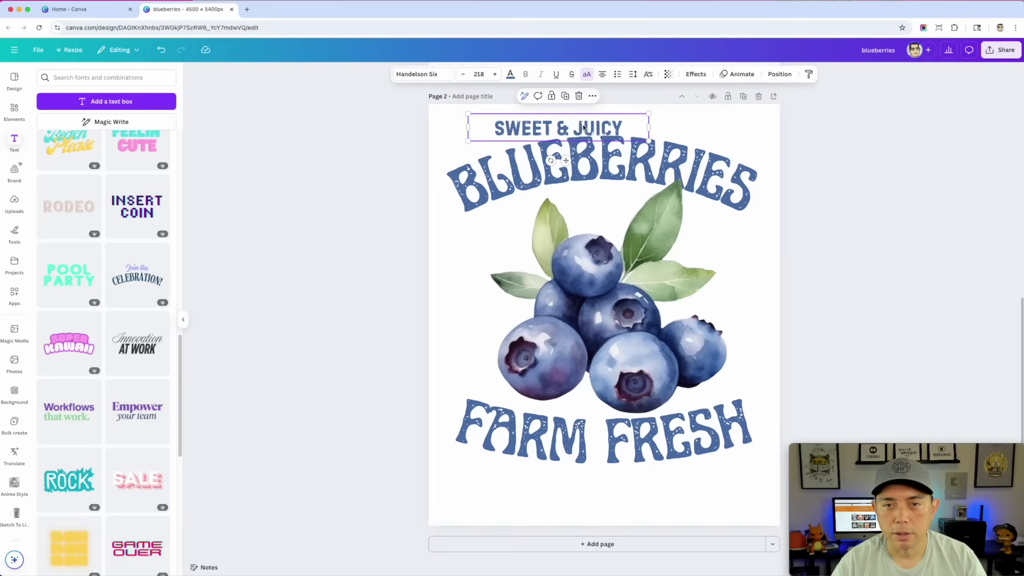
left_click_drag(459, 148, 553, 145)
left_click_drag(624, 123, 622, 122)
left_click(809, 148)
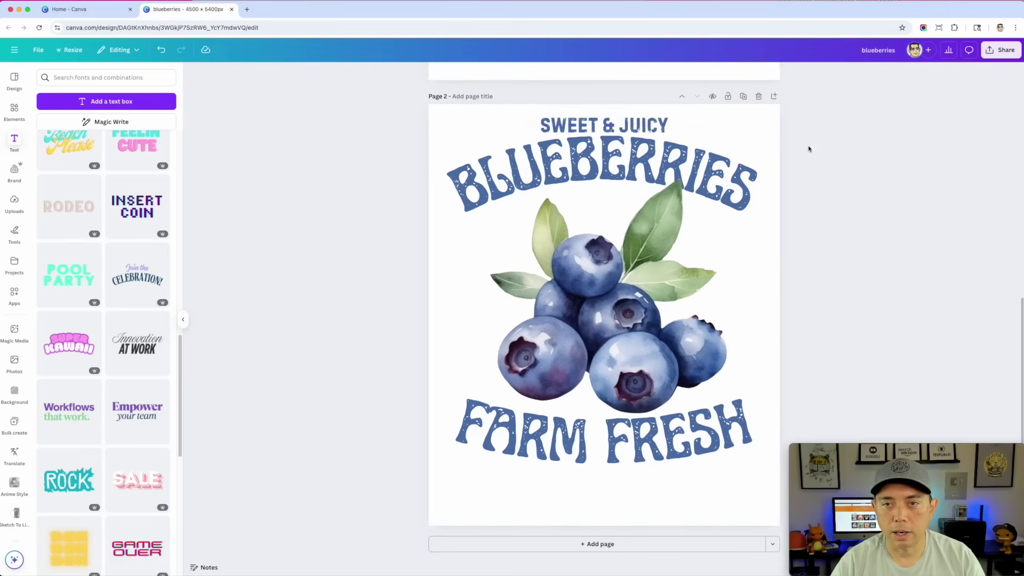
left_click_drag(634, 171, 615, 163)
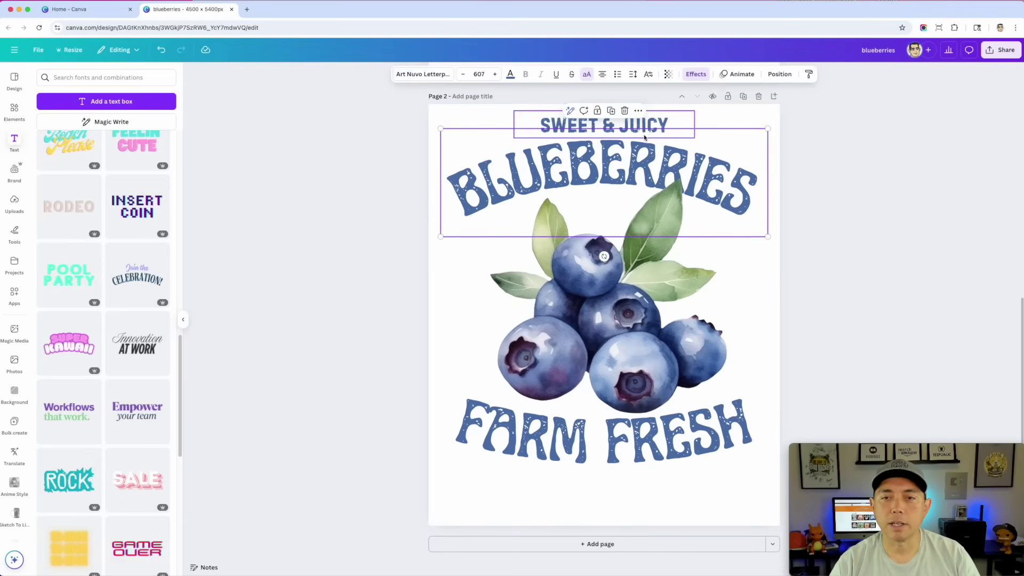
left_click(839, 160)
Step: Duplicate the "SWEET & JUICY" text below "FARM FRESH" and change the copy to "PICKED DAILY"
left_click(592, 127)
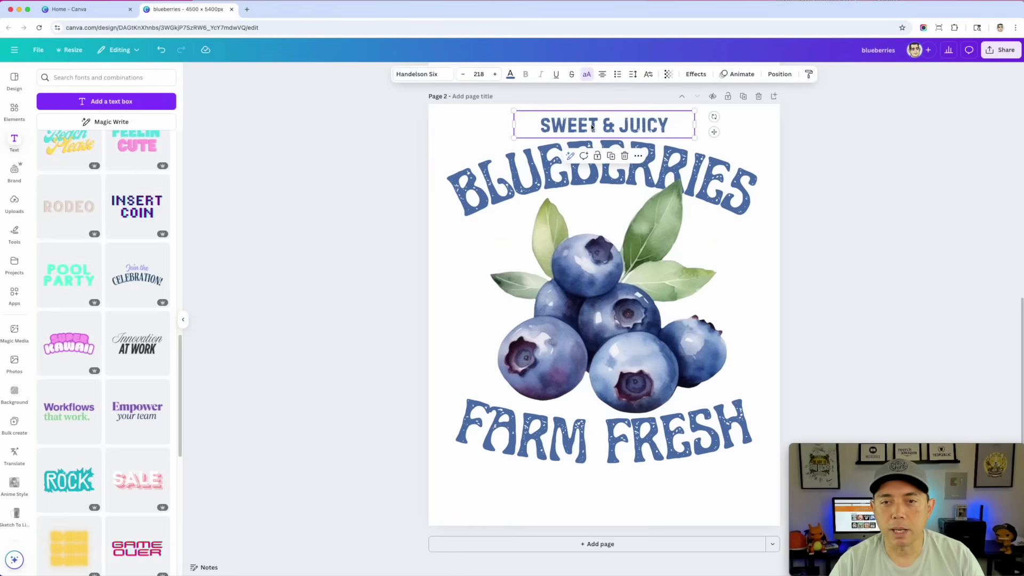
left_click_drag(591, 127, 583, 482)
double_click(584, 482)
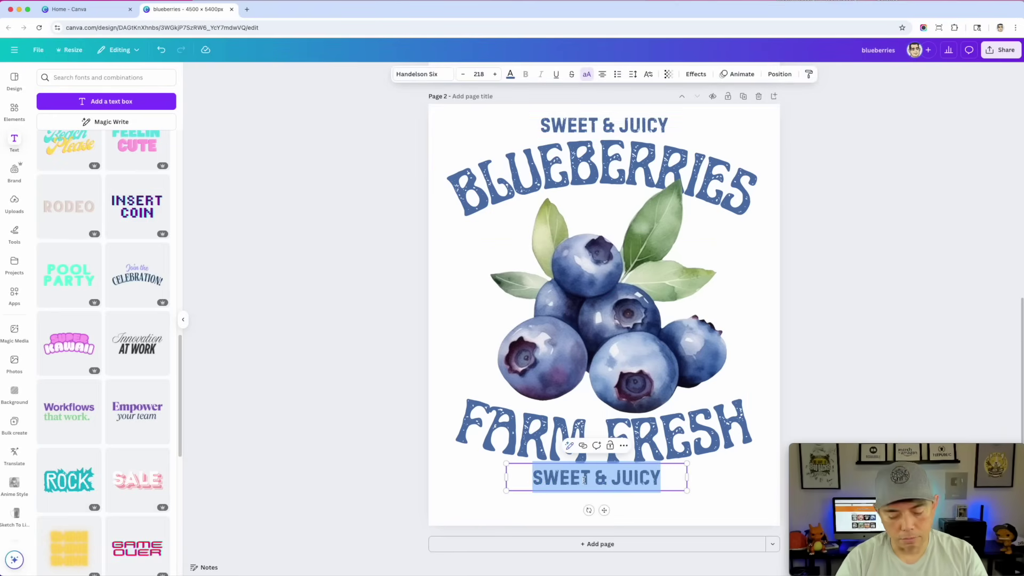
type("PICK E")
key("BackSpace")
key("BackSpace")
type("ED DAILY")
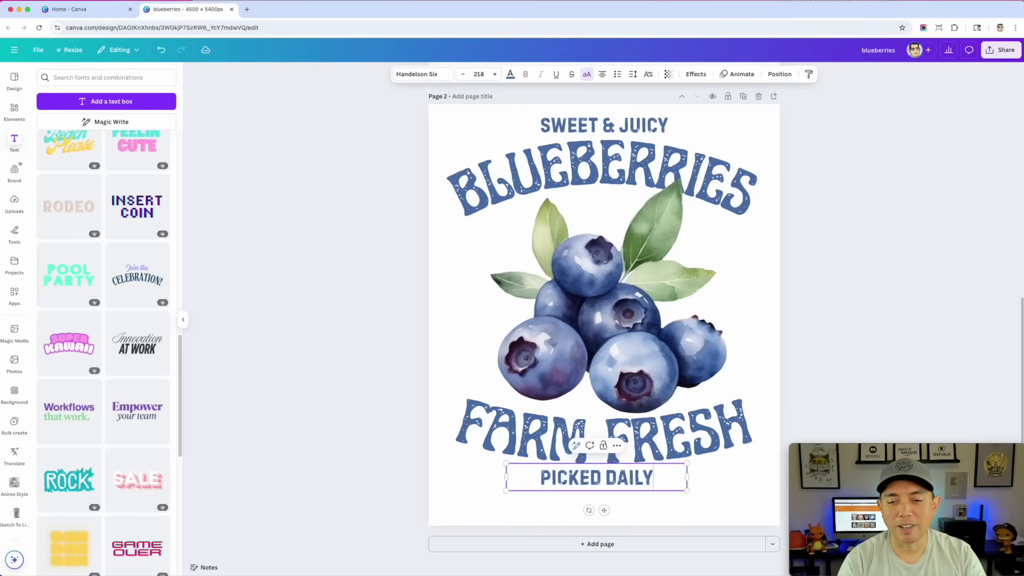
left_click(838, 374)
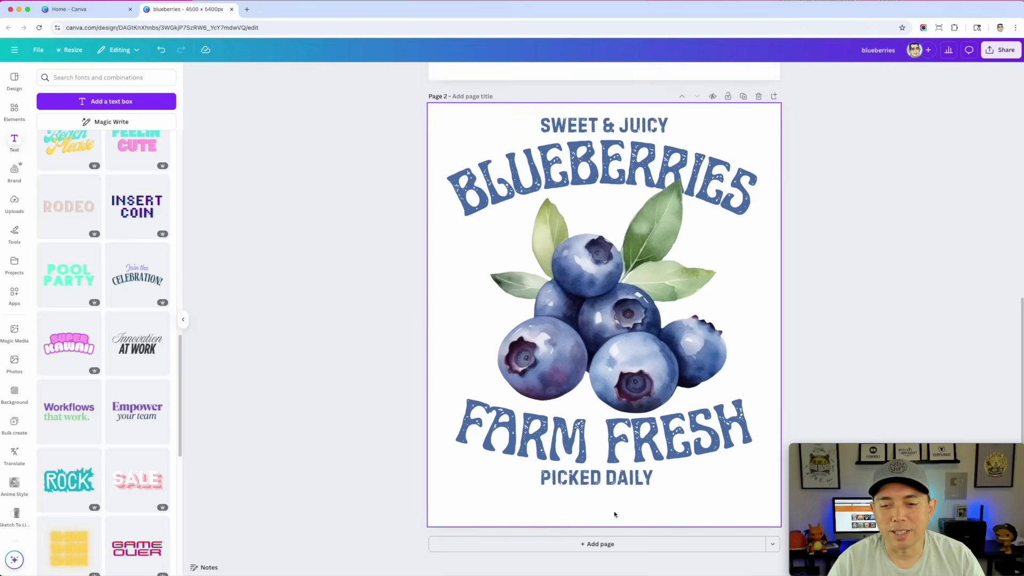
Step: Enlarge the "PICKED DAILY" text to font size 238 and centre it under "FARM FRESH"
left_click_drag(617, 480, 622, 480)
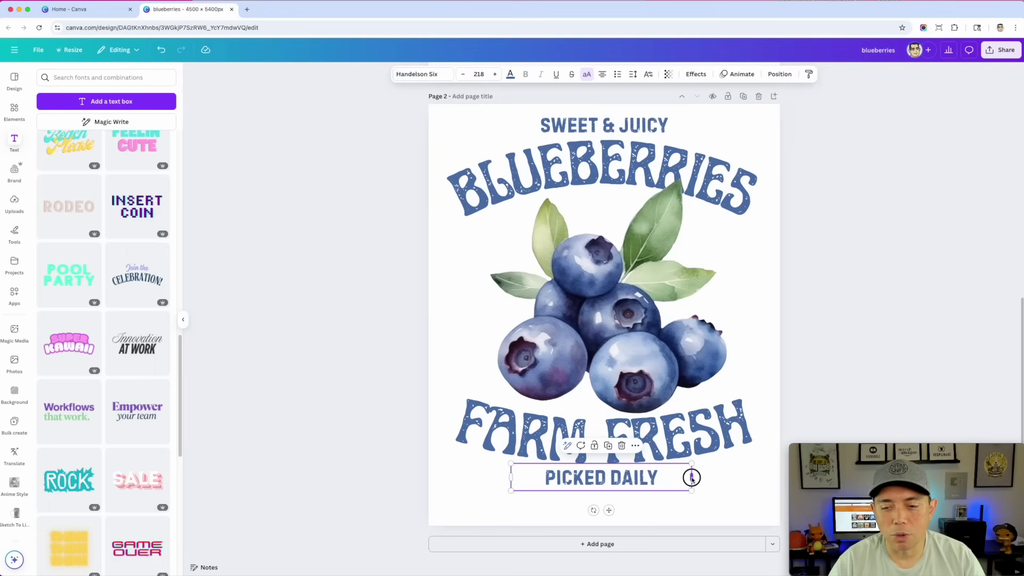
left_click_drag(692, 478, 631, 486)
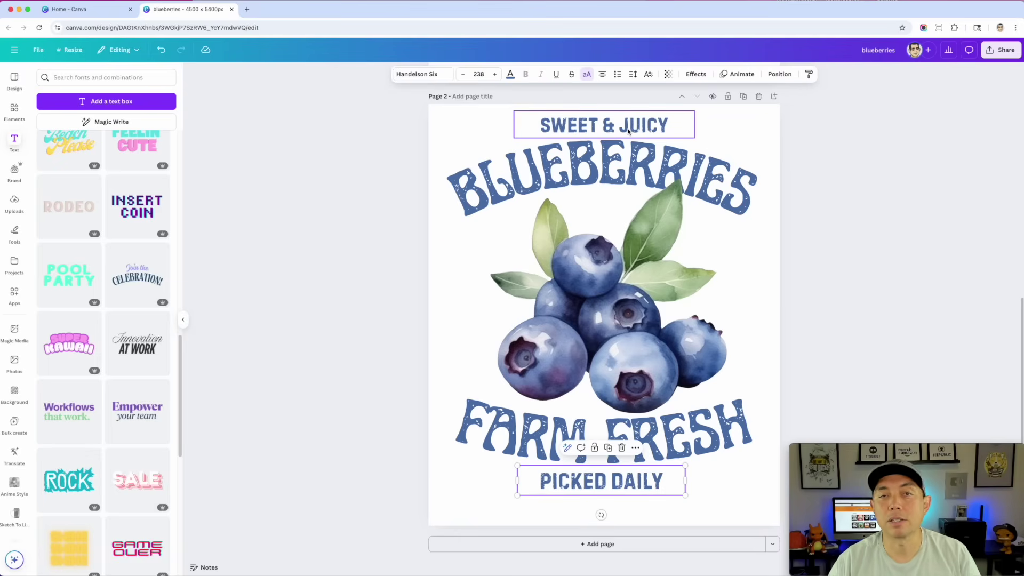
left_click(851, 219)
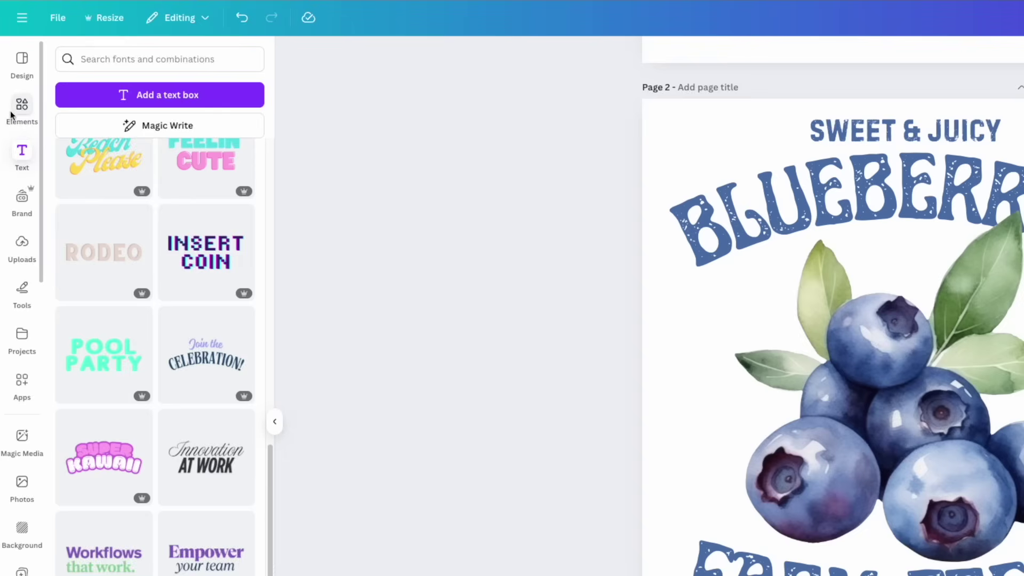
Step: Search the graphics elements for "100% natural" in place of "vintage fruit"
left_click(13, 111)
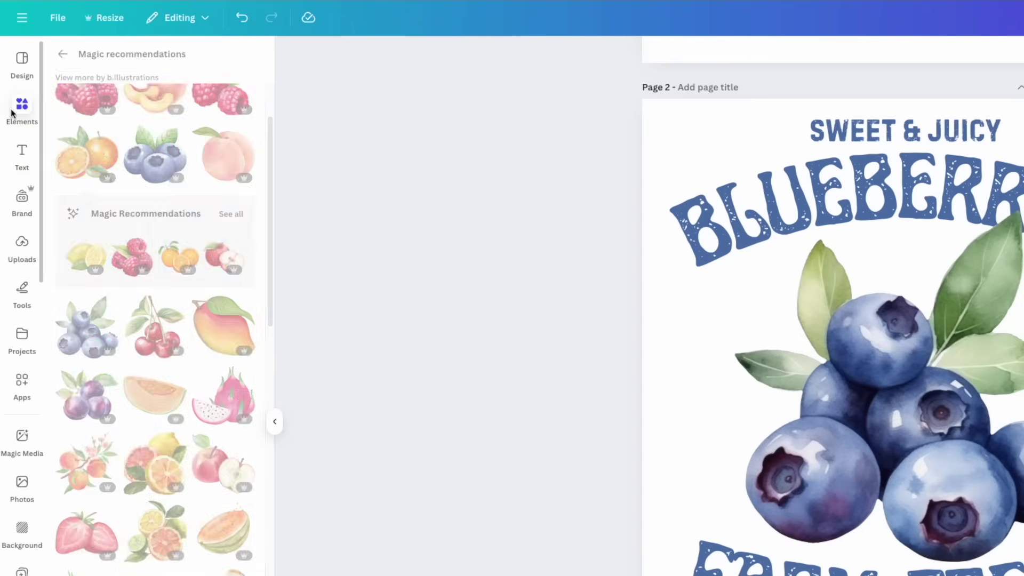
left_click(61, 55)
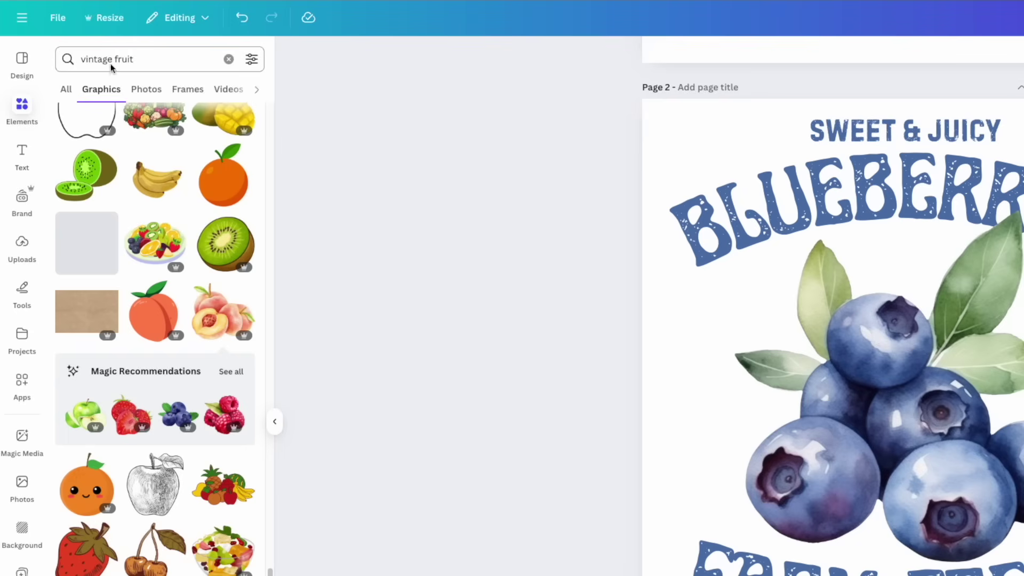
left_click(102, 60)
double_click(101, 60)
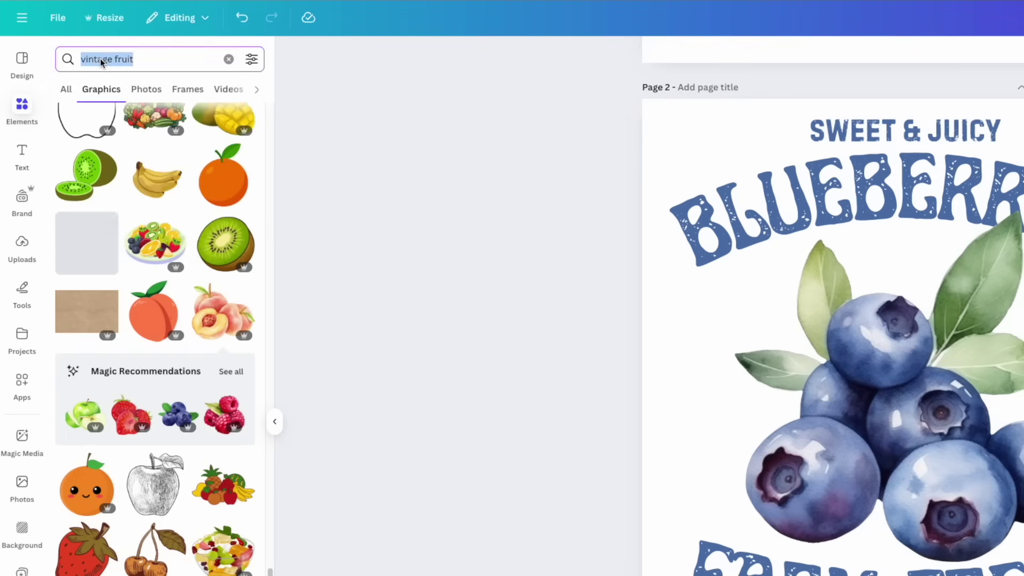
type("100")
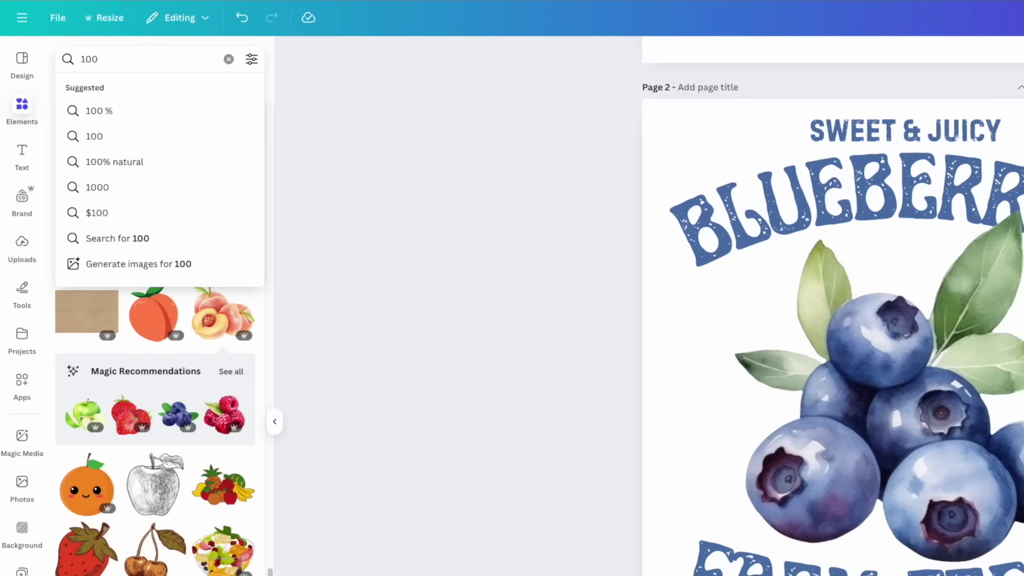
left_click(98, 161)
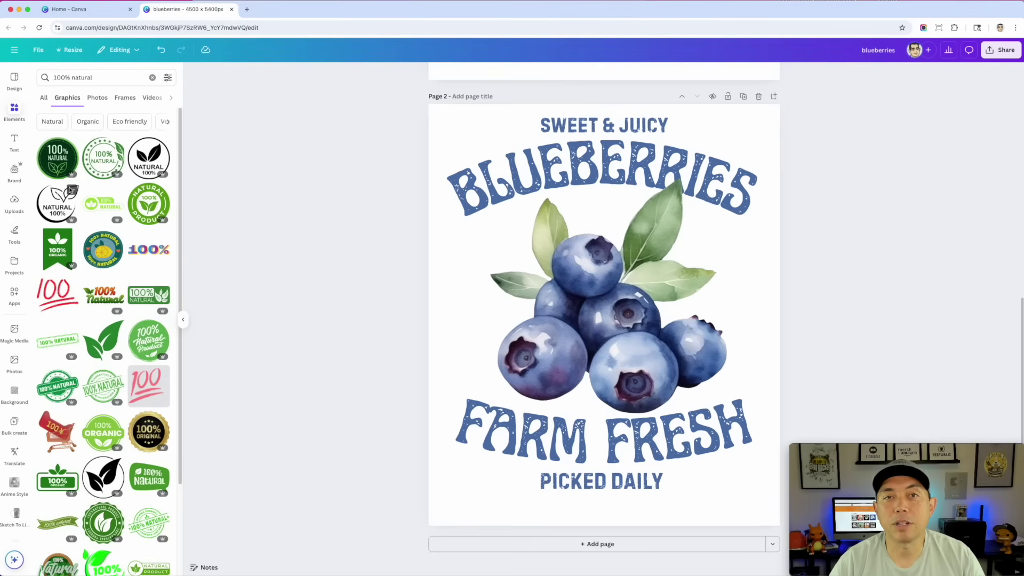
scroll(131, 281, "down", 2)
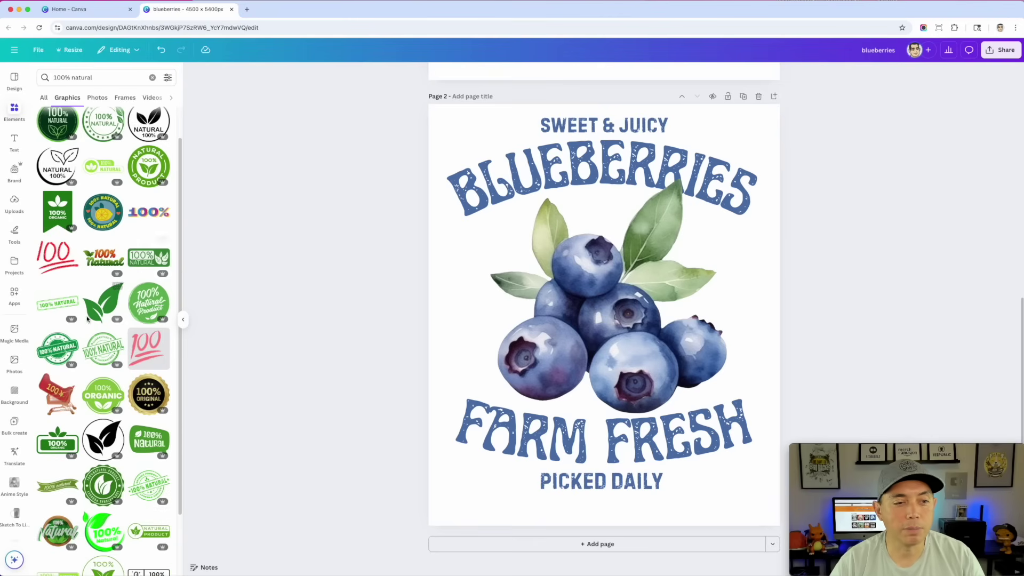
left_click(57, 303)
left_click_drag(650, 311, 509, 237)
key("Delete")
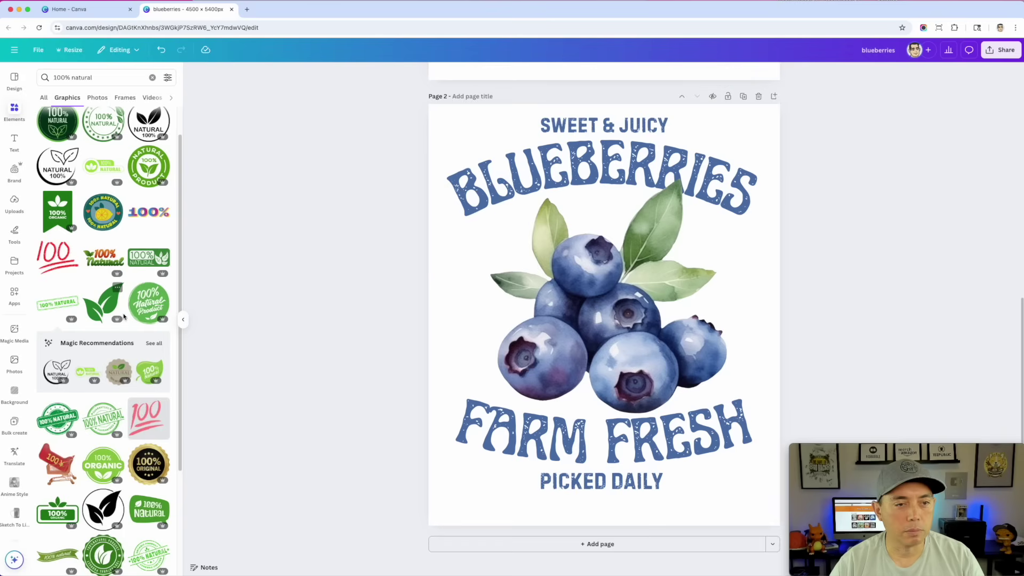
Step: Insert the green wavy "100% natural" ribbon, enlarge it, tilt it upward and place it under "BLUEBERRIES" over the upper-left leaf
scroll(88, 328, "down", 5)
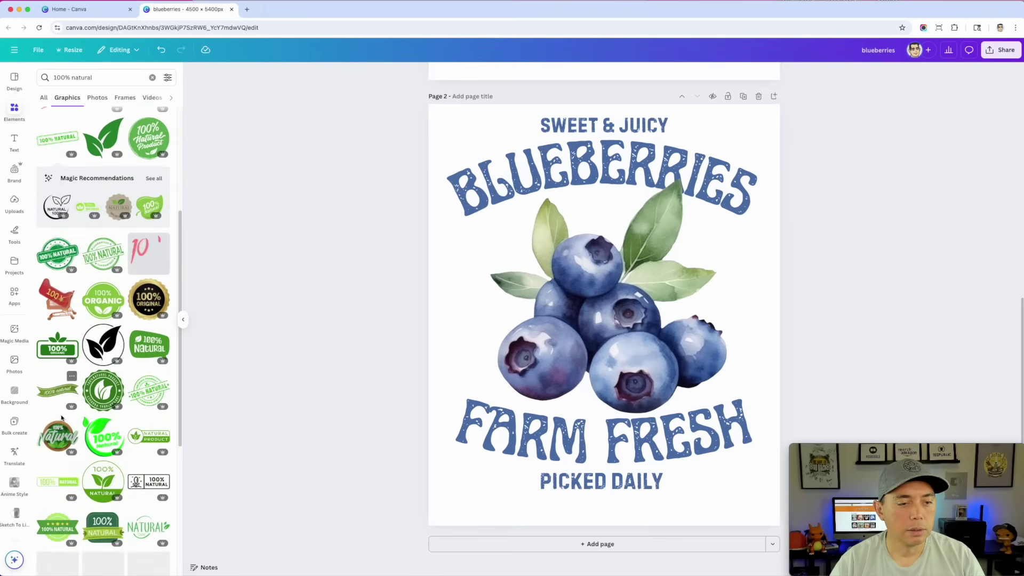
left_click(54, 395)
left_click_drag(587, 290, 538, 223)
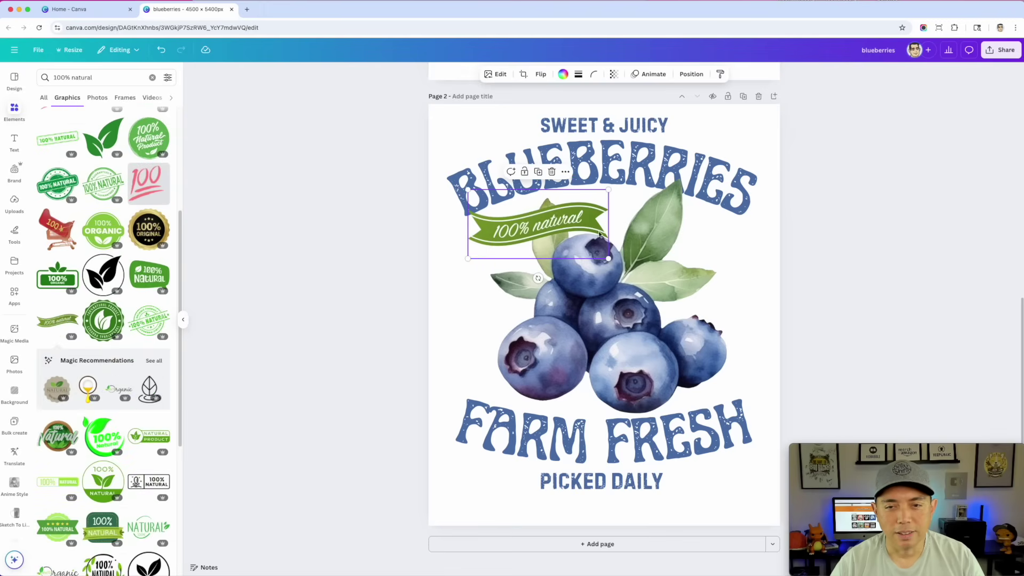
left_click_drag(608, 259, 639, 273)
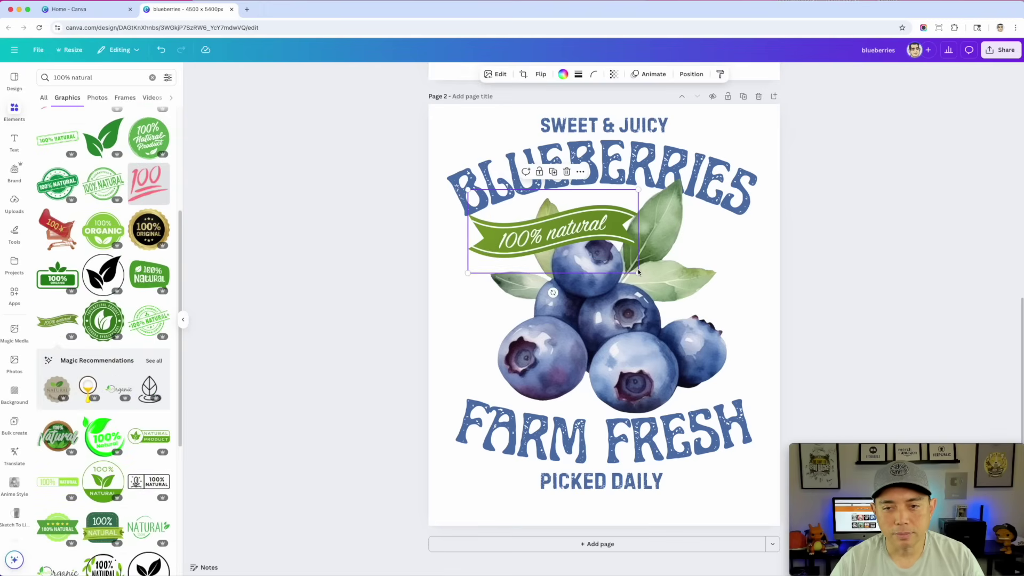
left_click_drag(554, 293, 568, 291)
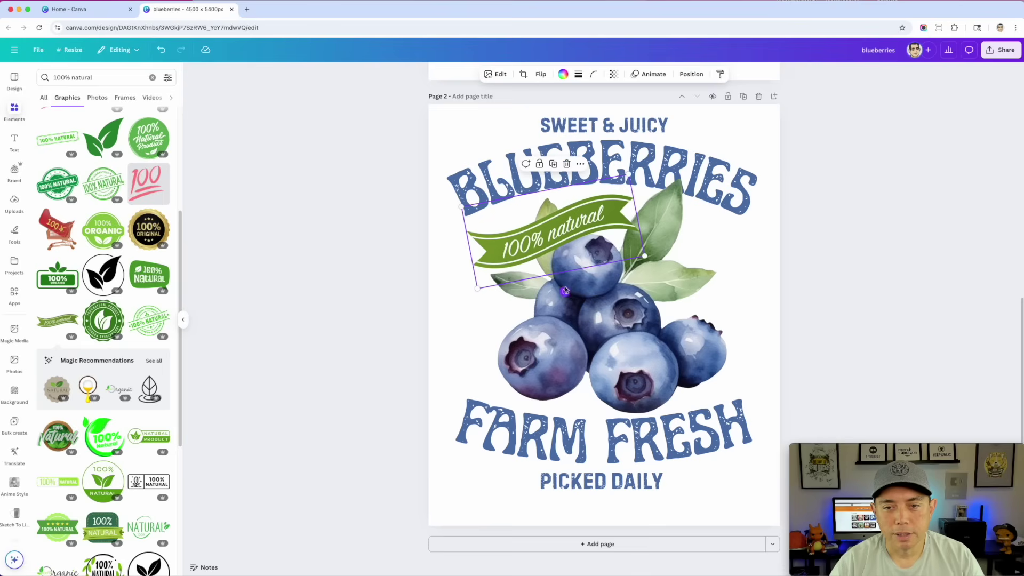
left_click_drag(559, 233, 550, 231)
left_click(878, 222)
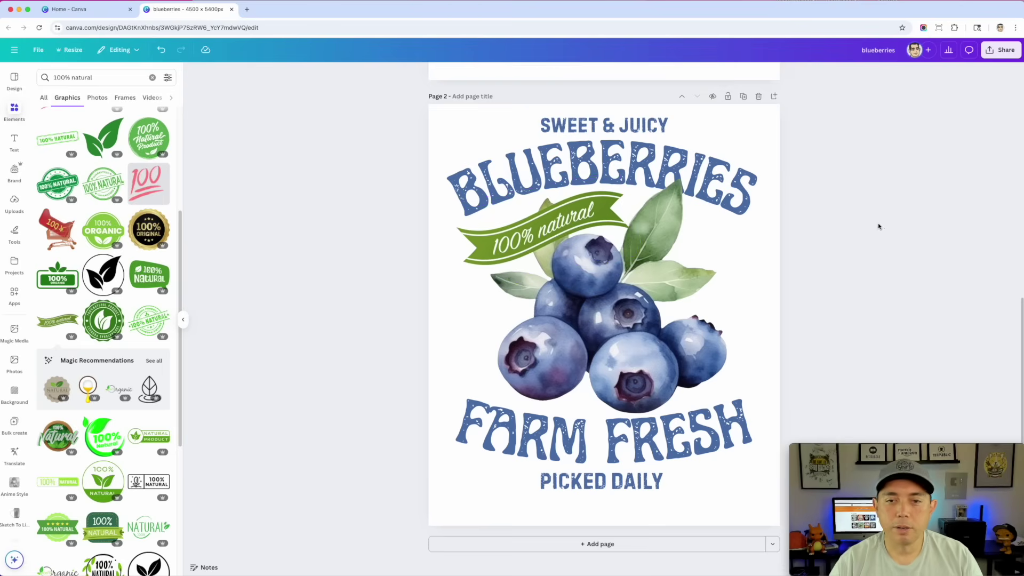
Step: Search the graphics elements for "organic" in place of "100% natural"
scroll(101, 421, "down", 5)
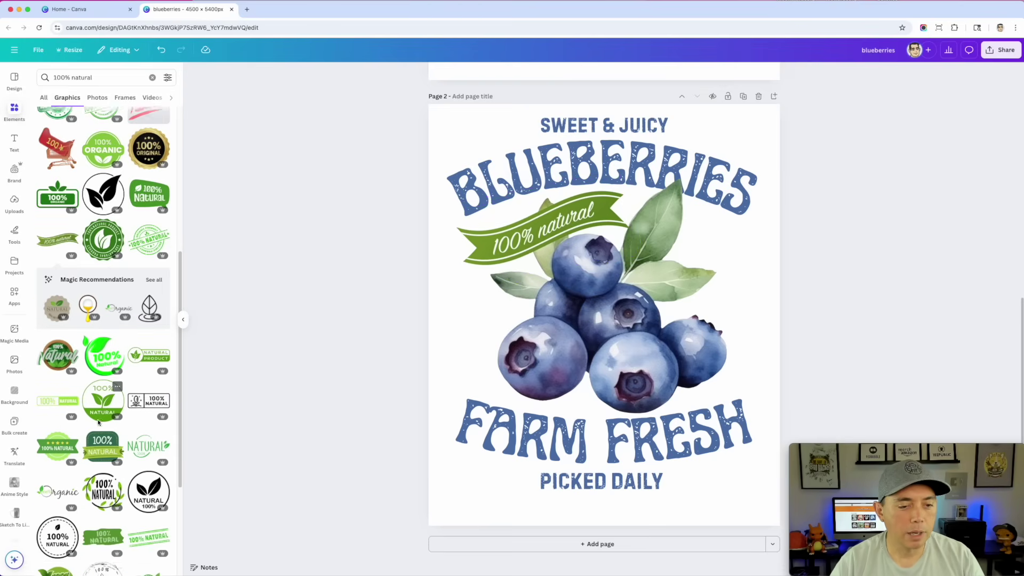
triple_click(96, 78)
type("or")
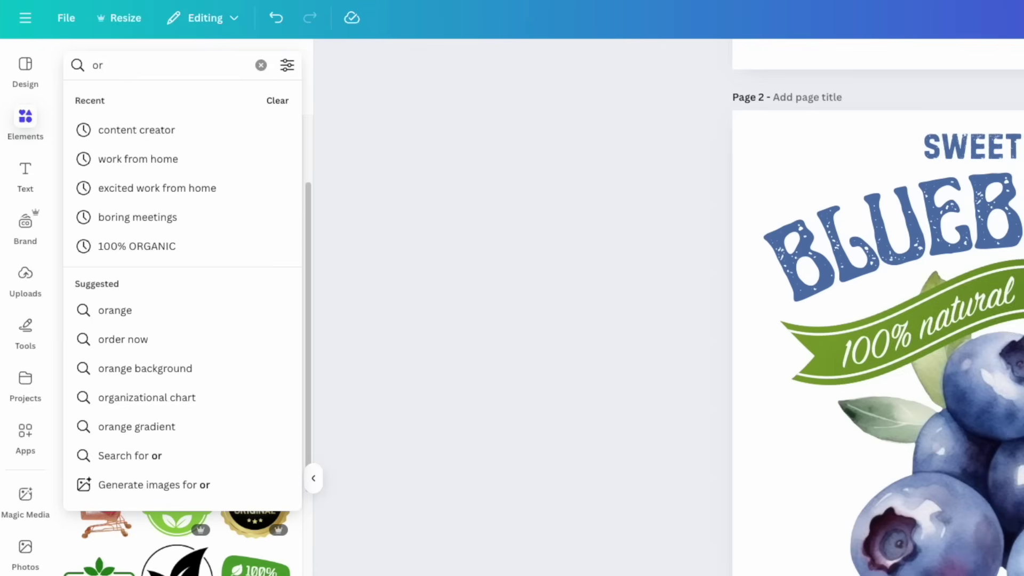
type("ganic")
key("Return")
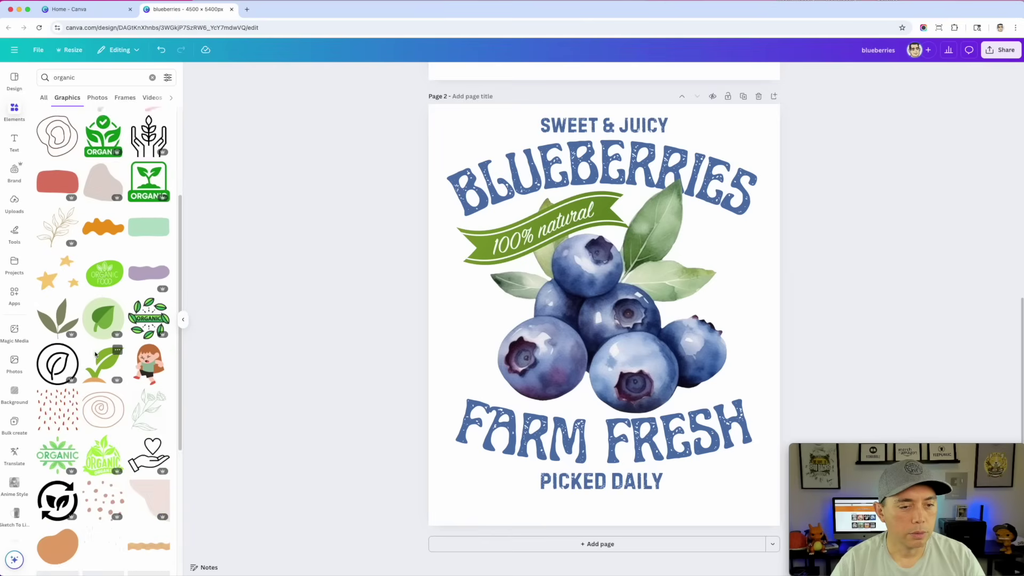
Step: Try the bright-green leafy "ORGANIC" badge over the upper-right leaf and delete it again
scroll(162, 527, "down", 3)
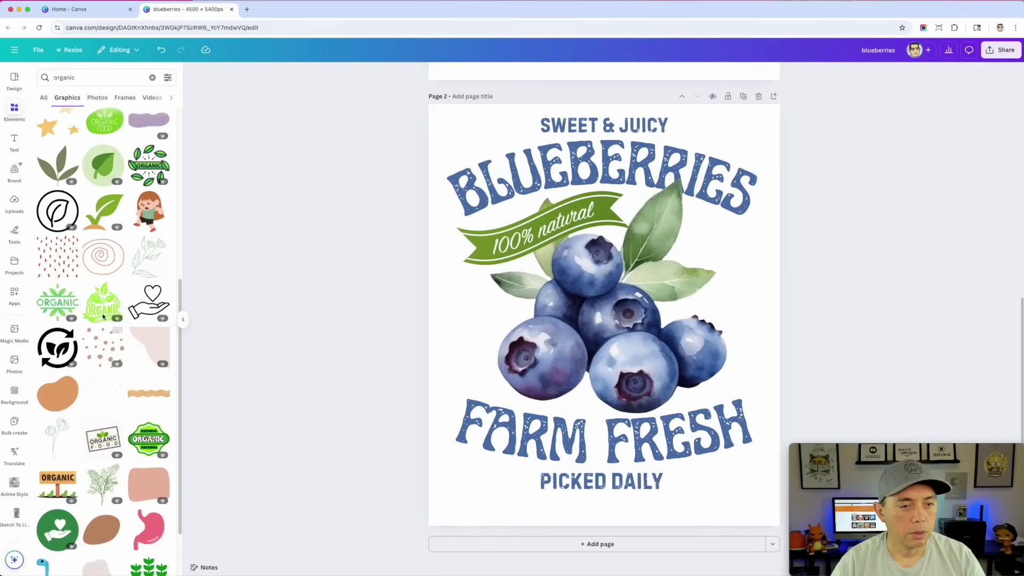
left_click(102, 305)
left_click_drag(675, 385, 705, 277)
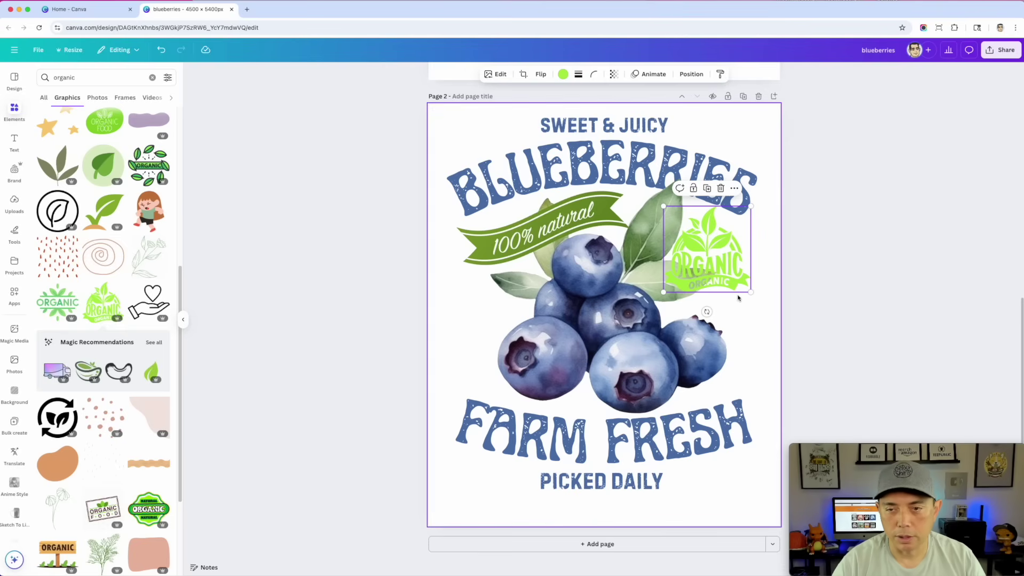
key("Delete")
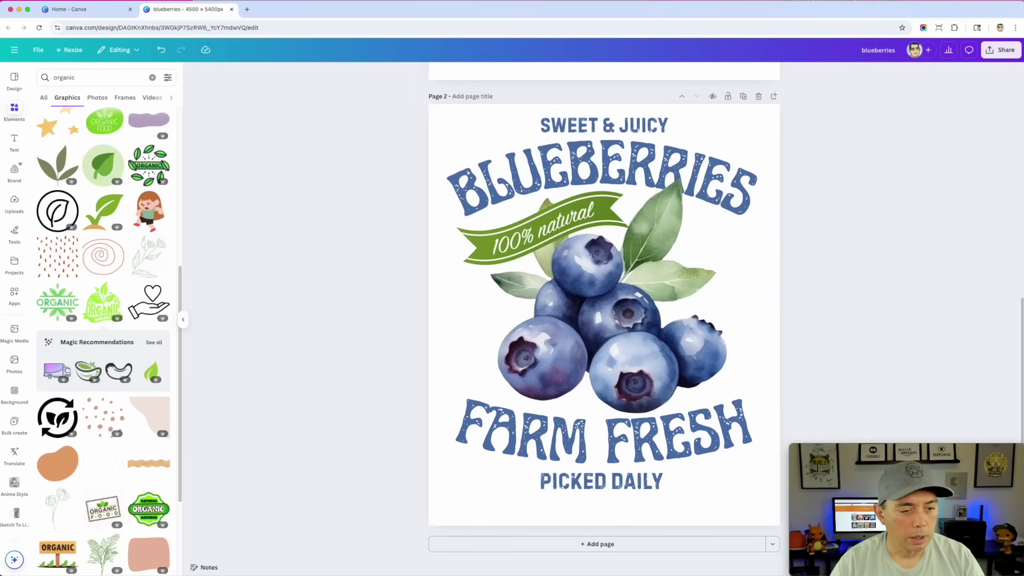
Step: Refine the graphics search to "organic stamp"
scroll(106, 347, "down", 5)
scroll(126, 398, "down", 3)
scroll(106, 320, "up", 10)
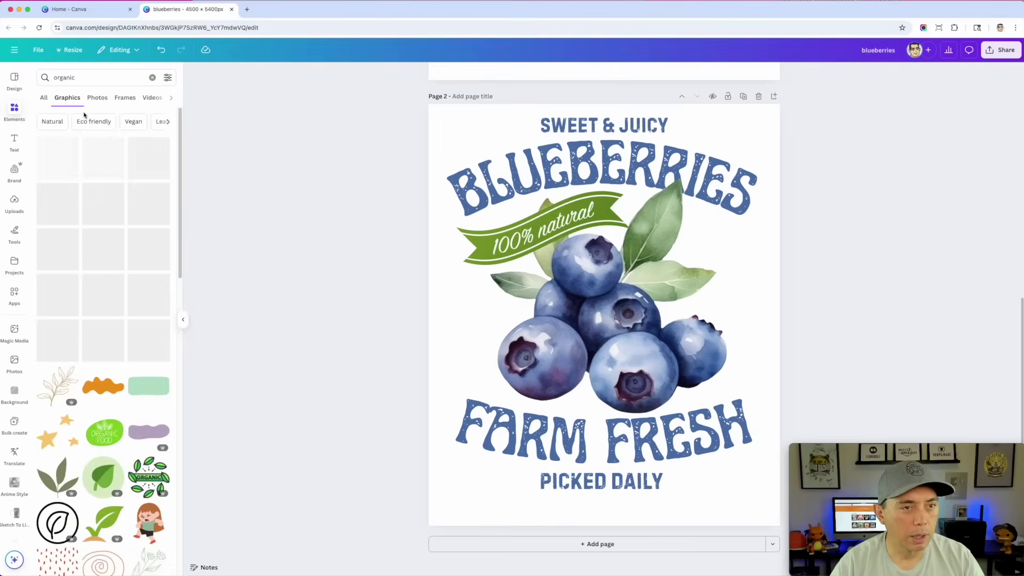
left_click(90, 79)
type("stamp")
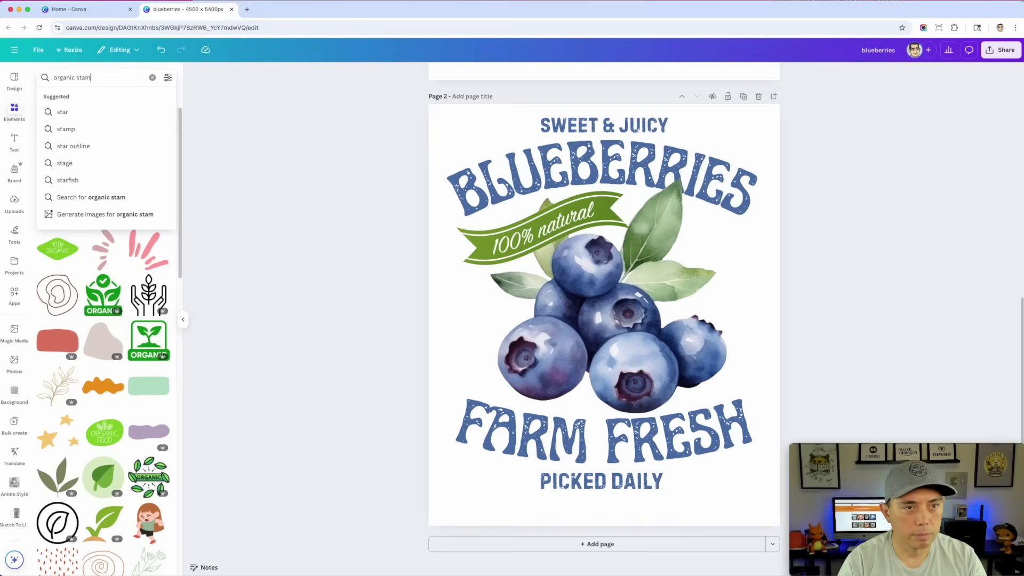
key("Return")
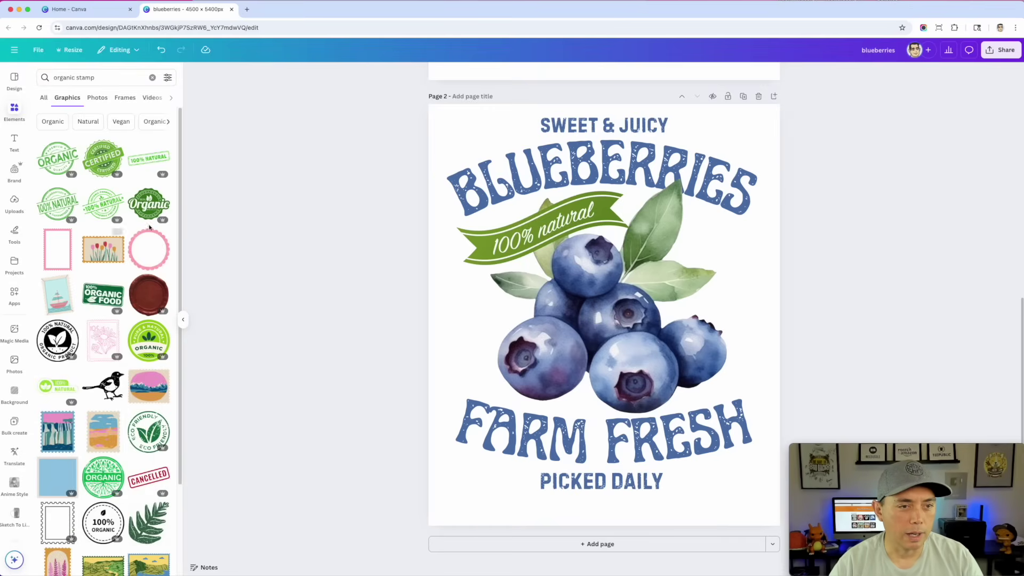
Step: Insert the round green "PREMIUM ORGANIC QUALITY" stamp, shrink it and place it beside the upper-right leaf under "BLUEBERRIES"
left_click(48, 159)
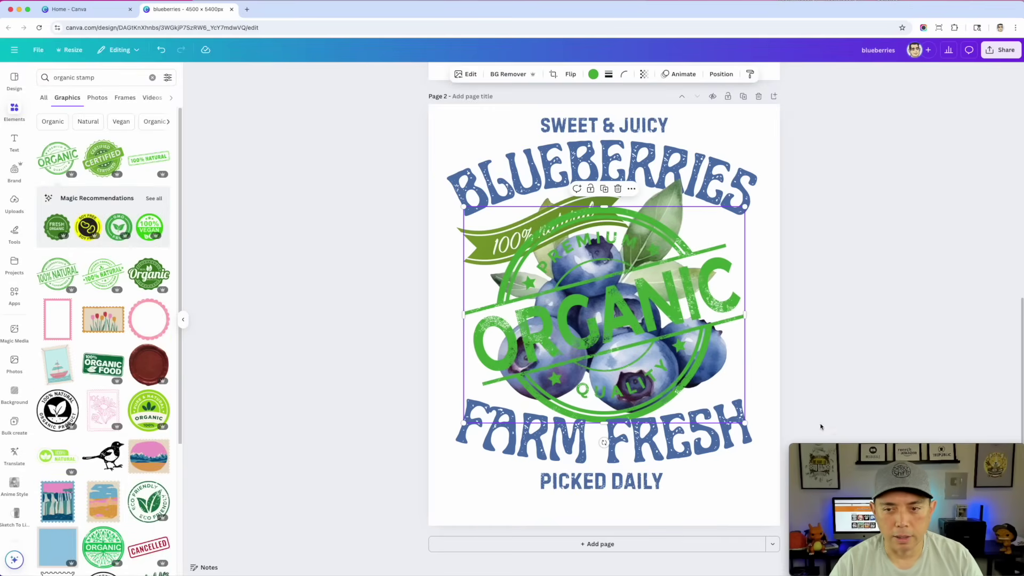
left_click_drag(745, 424, 584, 302)
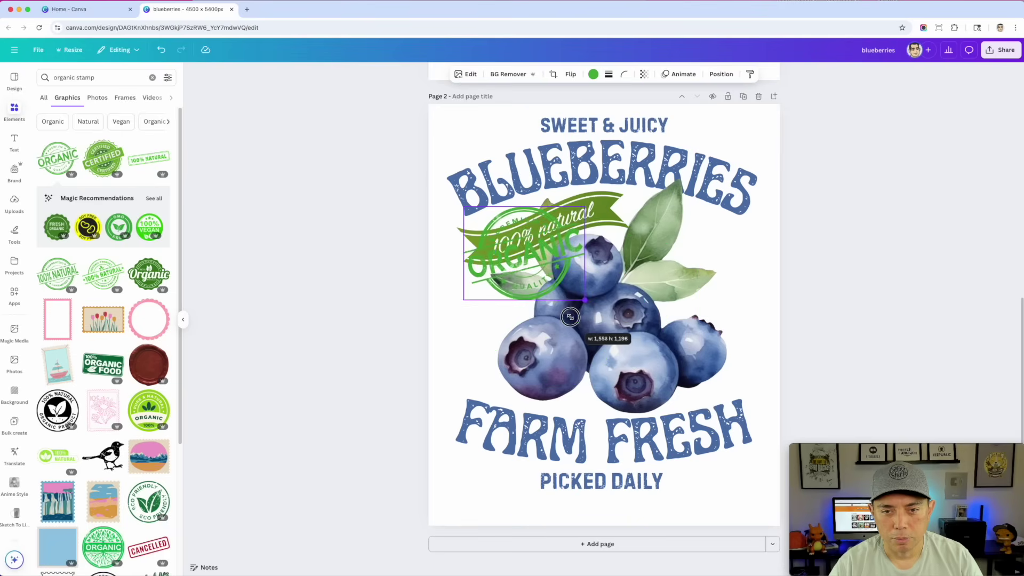
left_click_drag(519, 264, 704, 259)
left_click_drag(765, 295, 726, 264)
left_click_drag(680, 235, 704, 241)
Step: Nudge the blueberry illustration slightly to the right and shrink the organic stamp a little
left_click(650, 334)
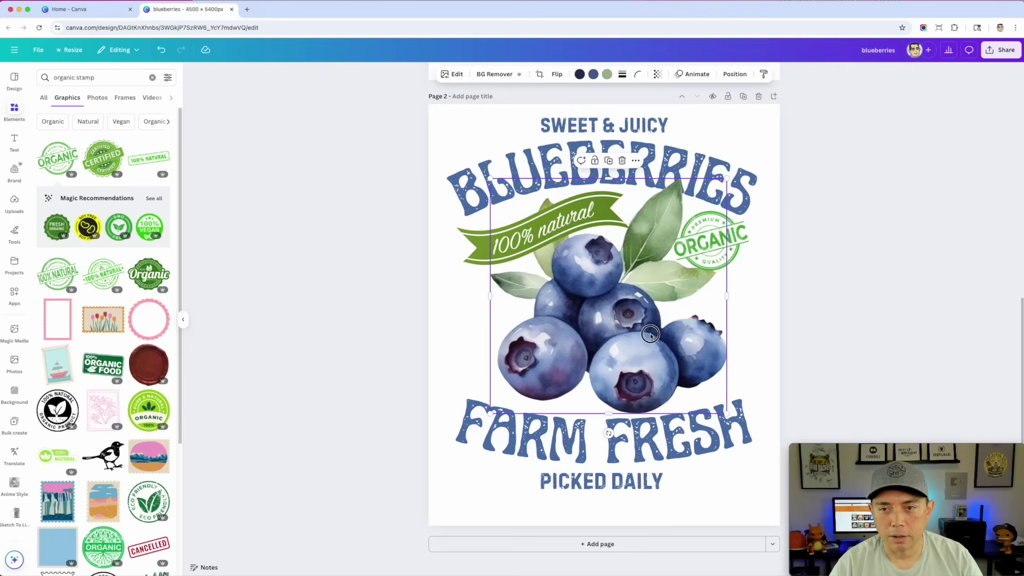
left_click_drag(549, 226, 553, 227)
left_click(713, 228)
left_click_drag(748, 271, 720, 242)
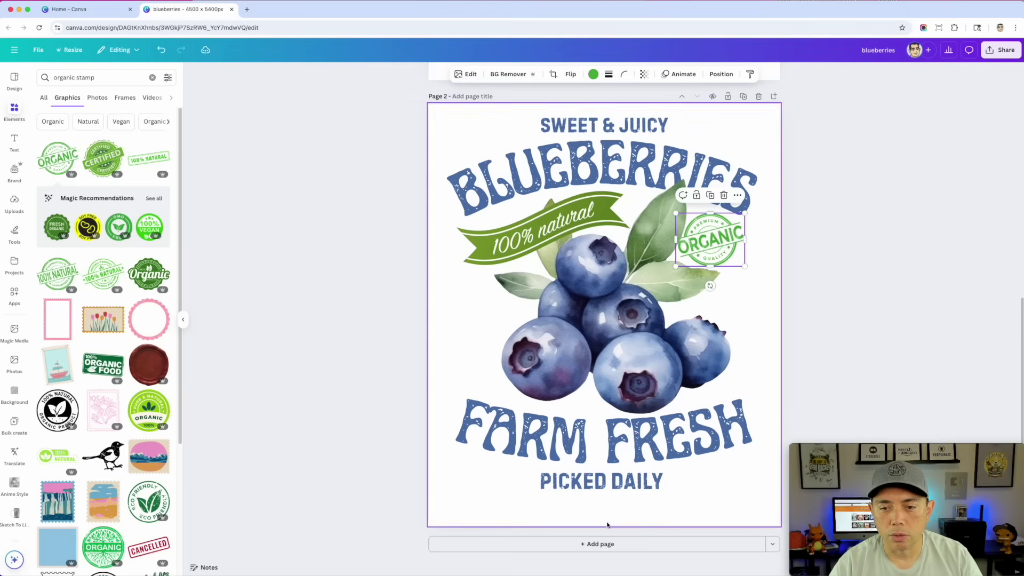
Step: Duplicate the "PICKED DAILY" text onto the left side of the berries and change the copy to "ALWAYS FRESH" on two lines
left_click(601, 481)
left_click_drag(601, 481, 524, 313)
double_click(514, 317)
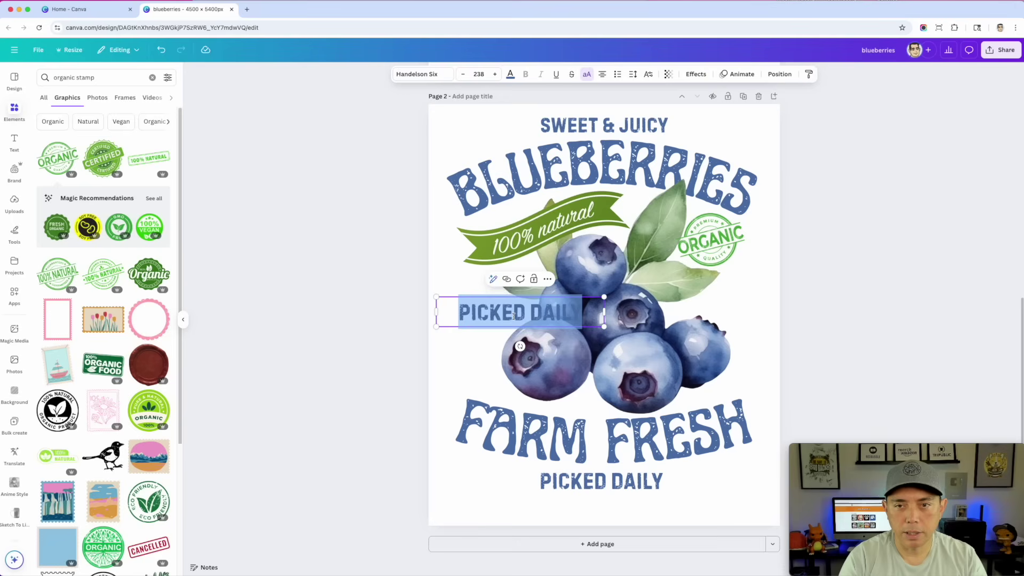
type("ALWAYS")
key("Return")
type("FRESH")
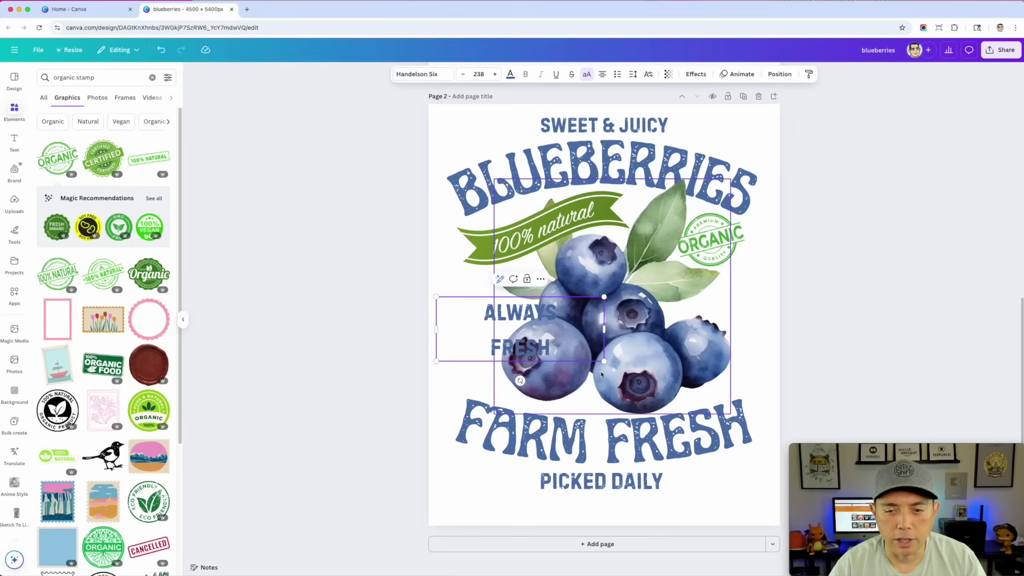
Step: Set the "ALWAYS FRESH" text to letter spacing -50, line spacing 0.5 and font size 135, beside the left berries
left_click_drag(604, 361, 547, 339)
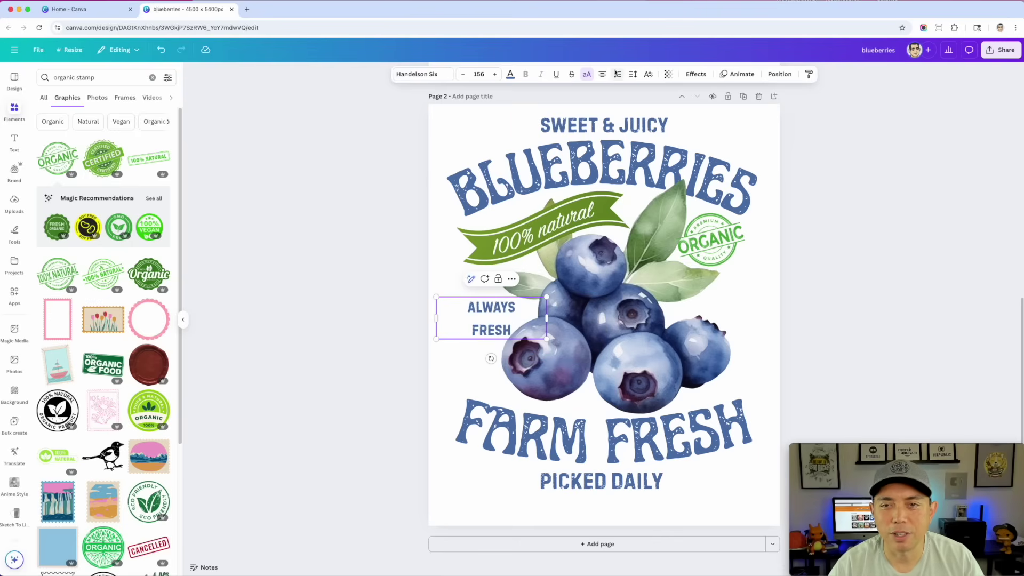
left_click(633, 74)
left_click_drag(607, 108, 598, 107)
left_click_drag(615, 137, 586, 138)
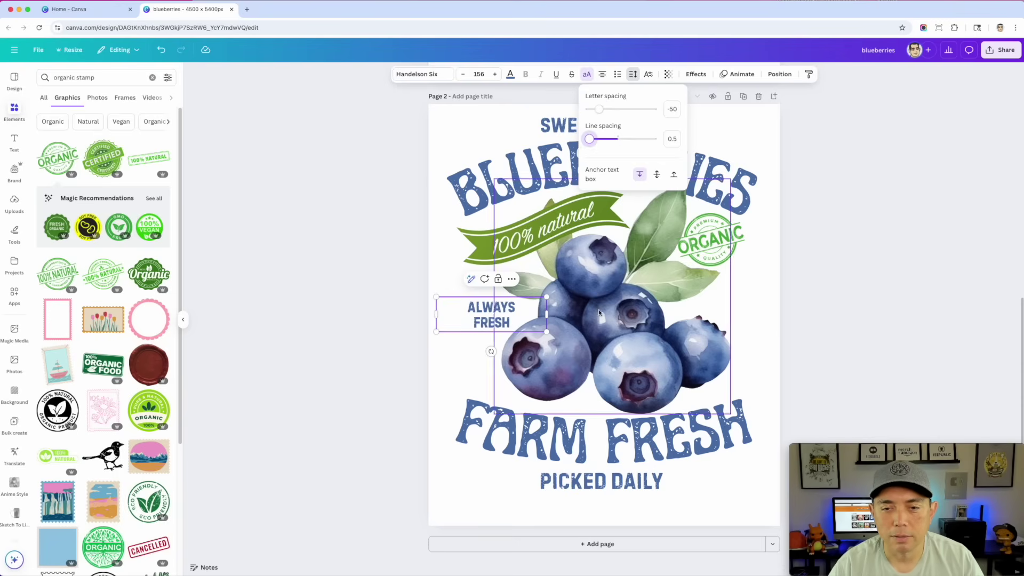
key("Escape")
left_click_drag(545, 332, 492, 316)
left_click(873, 320)
left_click(827, 206)
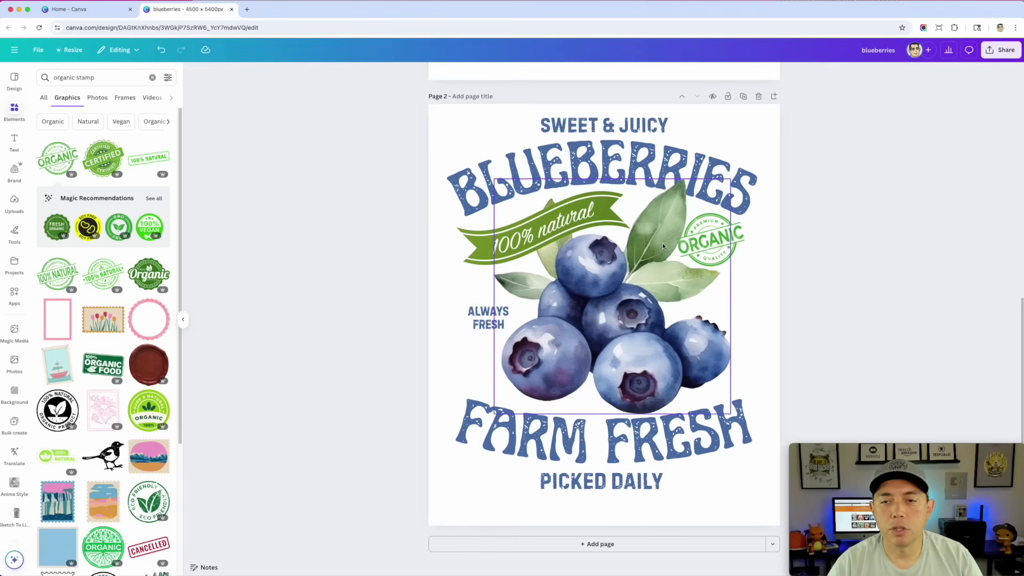
Step: Try recolouring the "100% natural" ribbon with the sage green from the blueberry photo colours
left_click(490, 240)
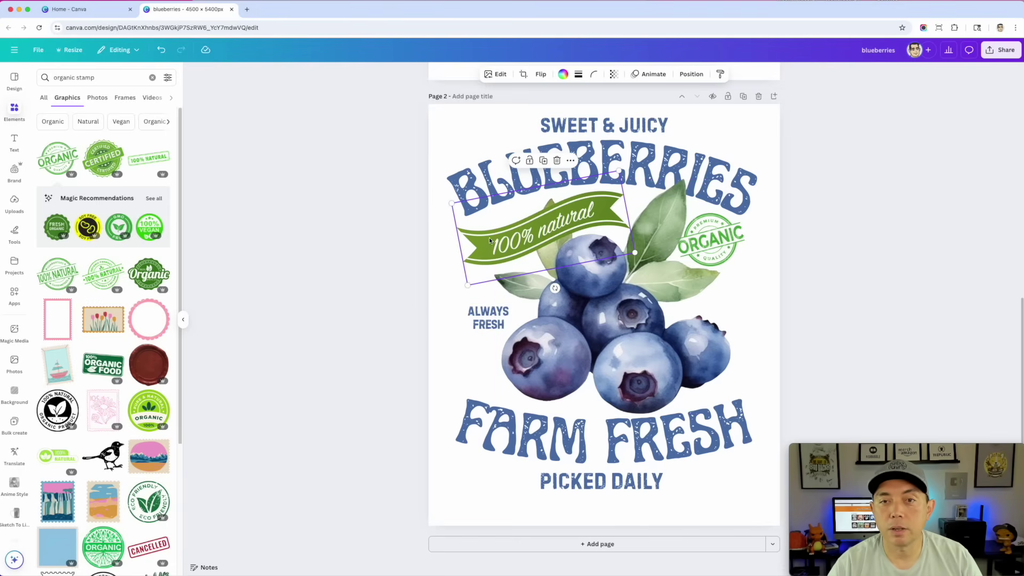
left_click(562, 74)
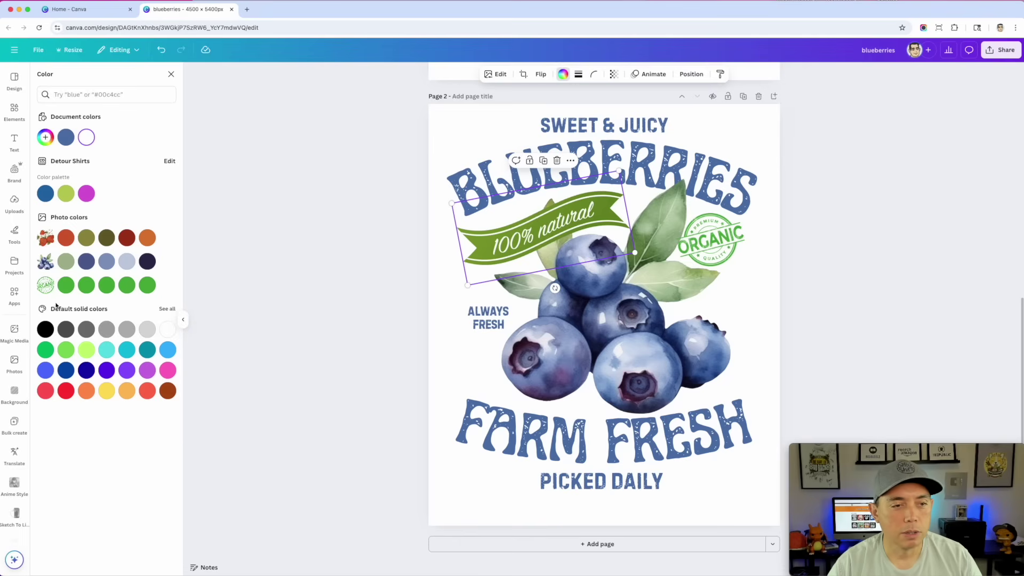
left_click(64, 266)
key("ctrl+z")
left_click_drag(561, 221, 560, 219)
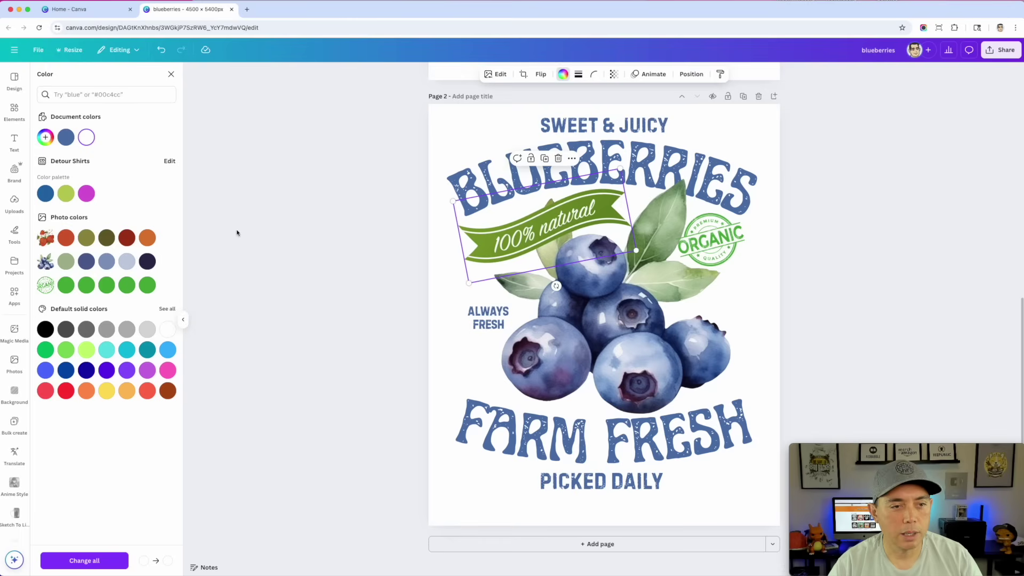
Step: Recolour the organic stamp and the "ALWAYS FRESH" text with the lime green from the Detour Shirts palette
left_click(707, 239)
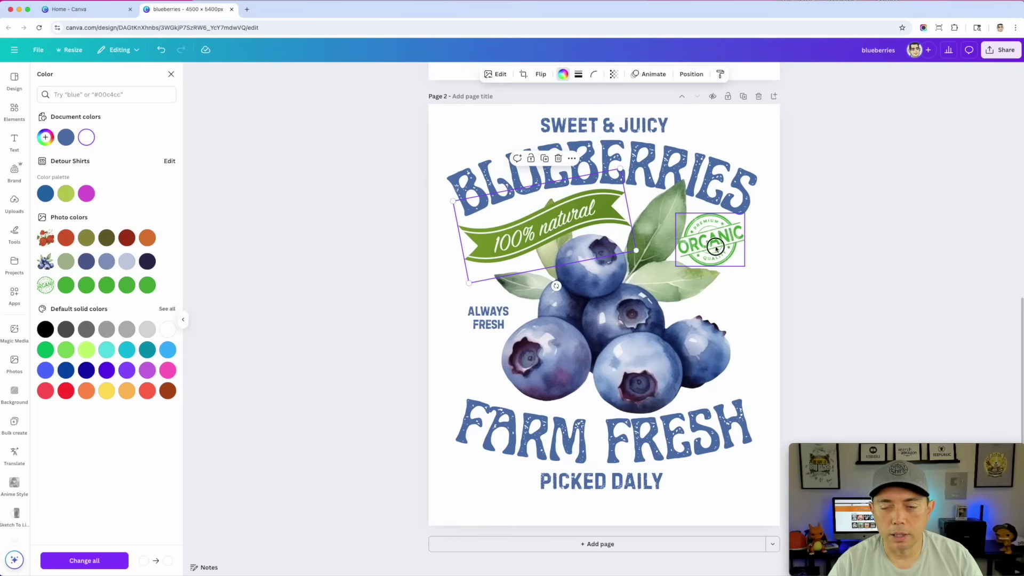
left_click(67, 195)
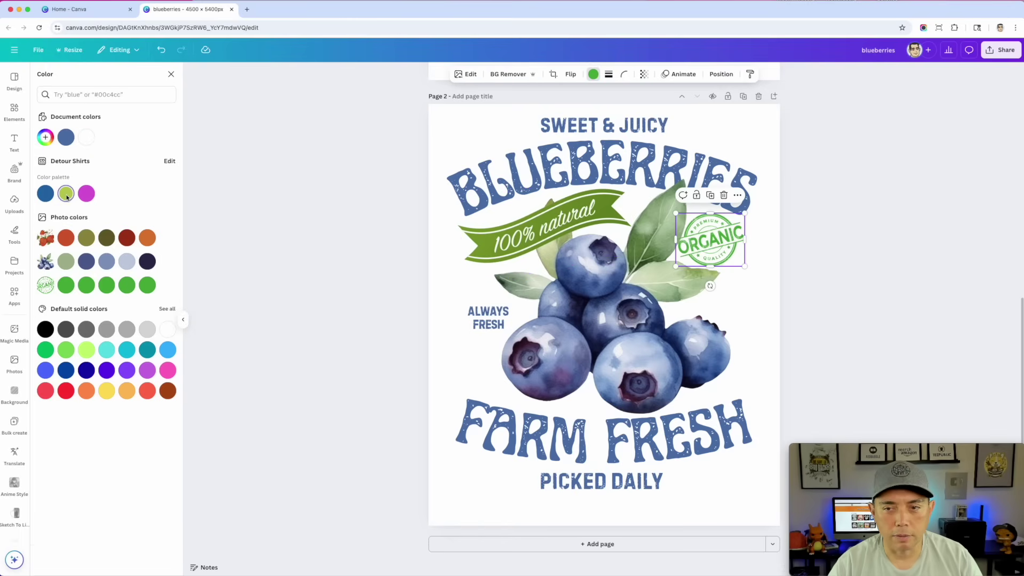
left_click(504, 318)
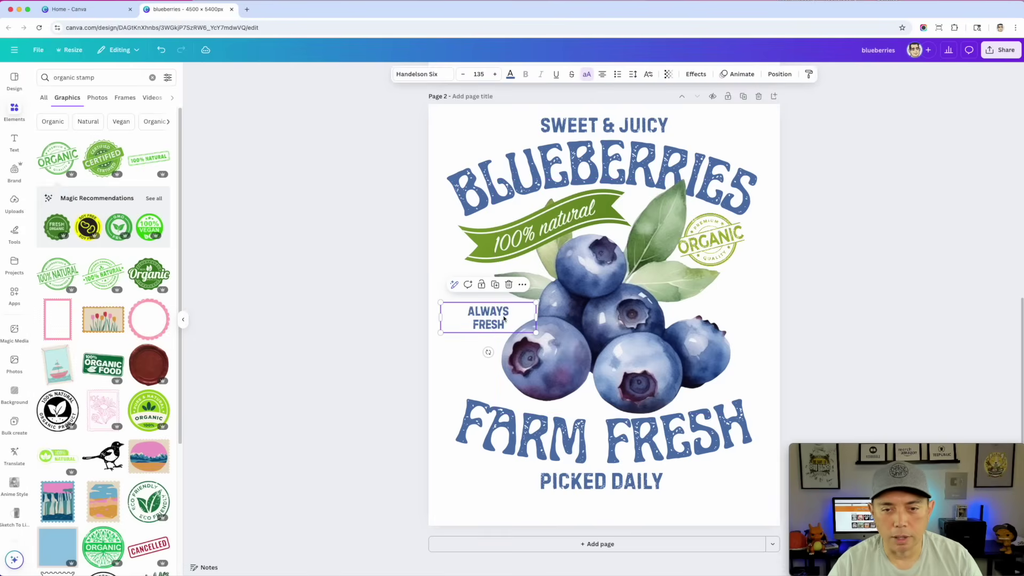
left_click(510, 74)
left_click(66, 194)
Step: Shift the ribbon right with less tilt, nudge the organic stamp right and place "ALWAYS FRESH" under the left leaf
left_click_drag(508, 307, 502, 362)
left_click(548, 235)
left_click_drag(577, 226, 584, 224)
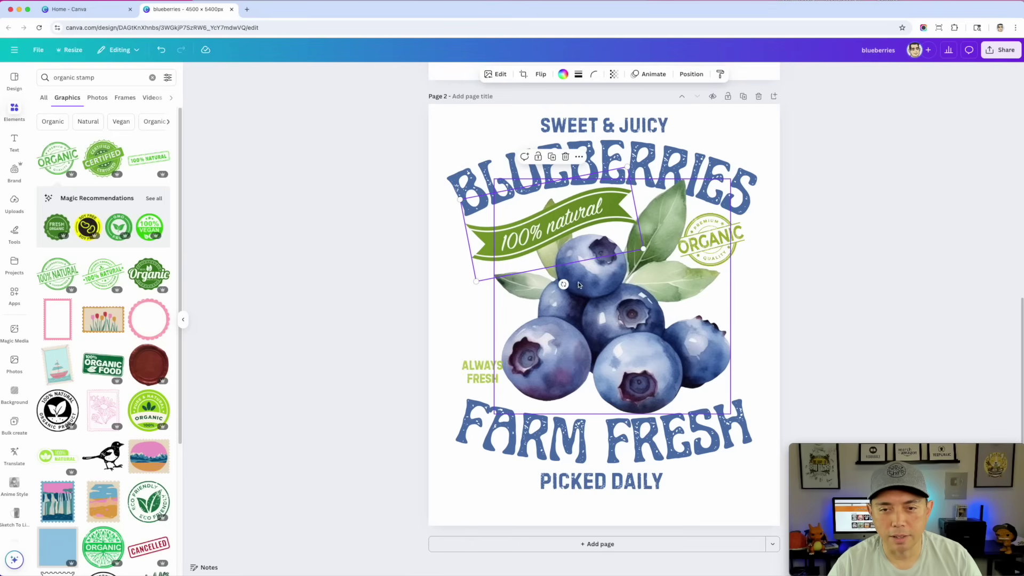
left_click_drag(724, 238, 725, 238)
left_click(585, 220)
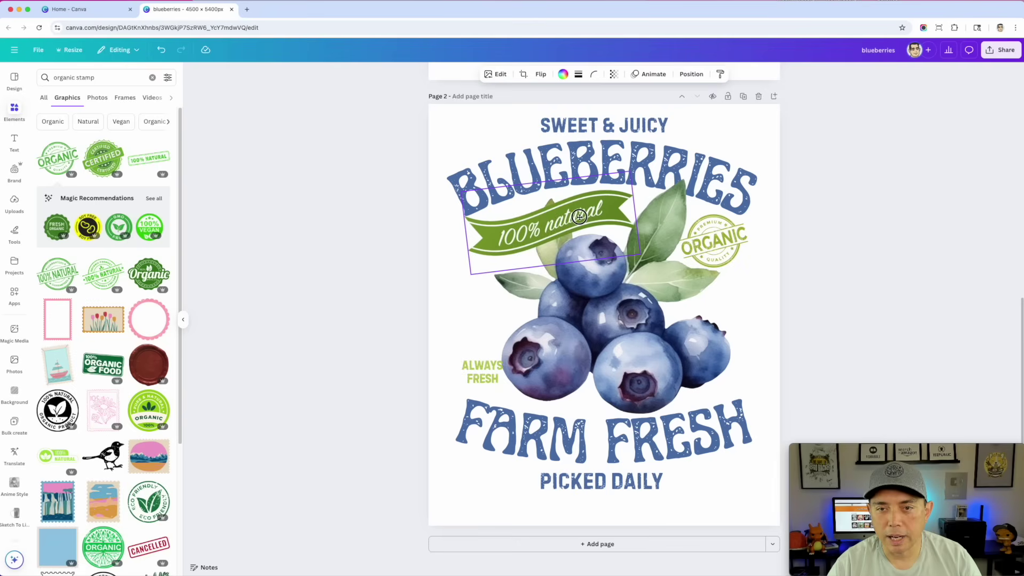
left_click_drag(496, 368, 493, 315)
left_click(803, 272)
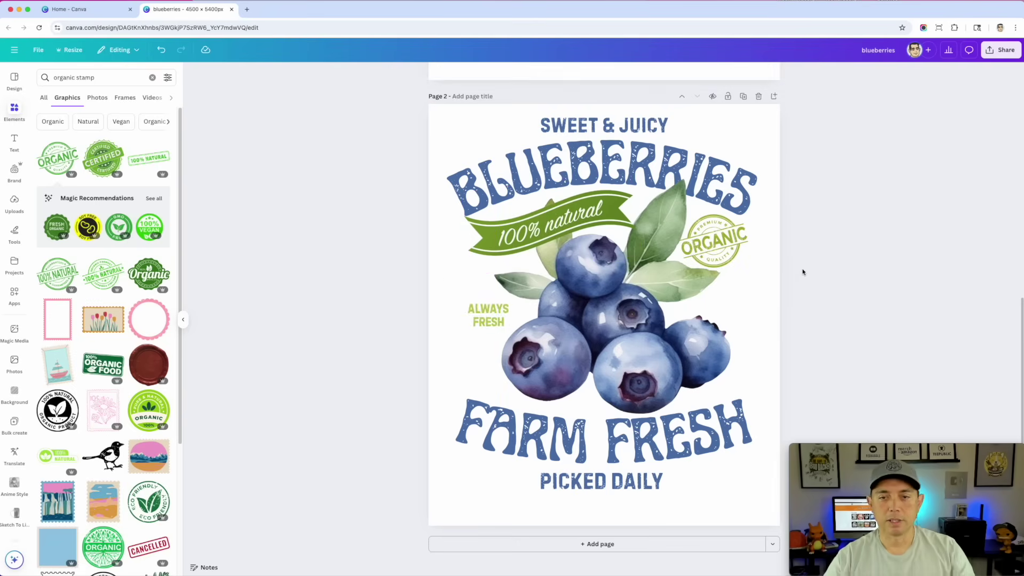
Step: Recolour the "PICKED DAILY" and "SWEET & JUICY" taglines with the lime green document colour
left_click(625, 489)
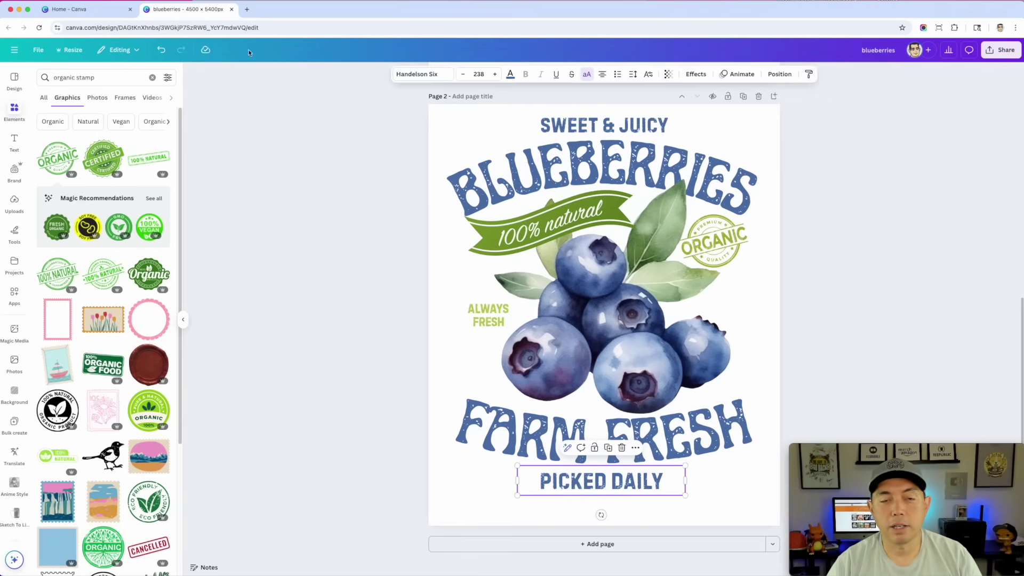
left_click(509, 75)
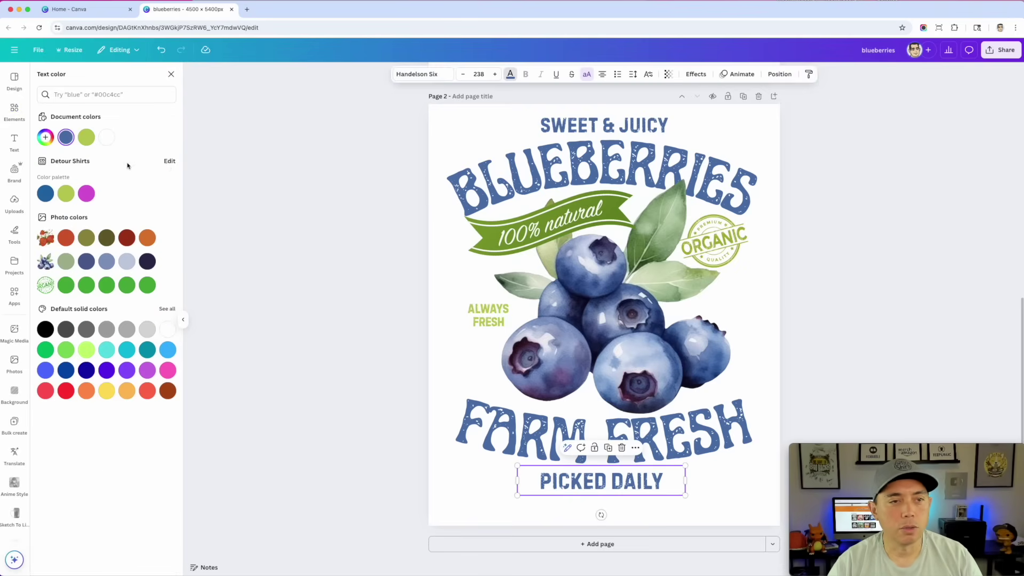
left_click(86, 138)
key("Tab")
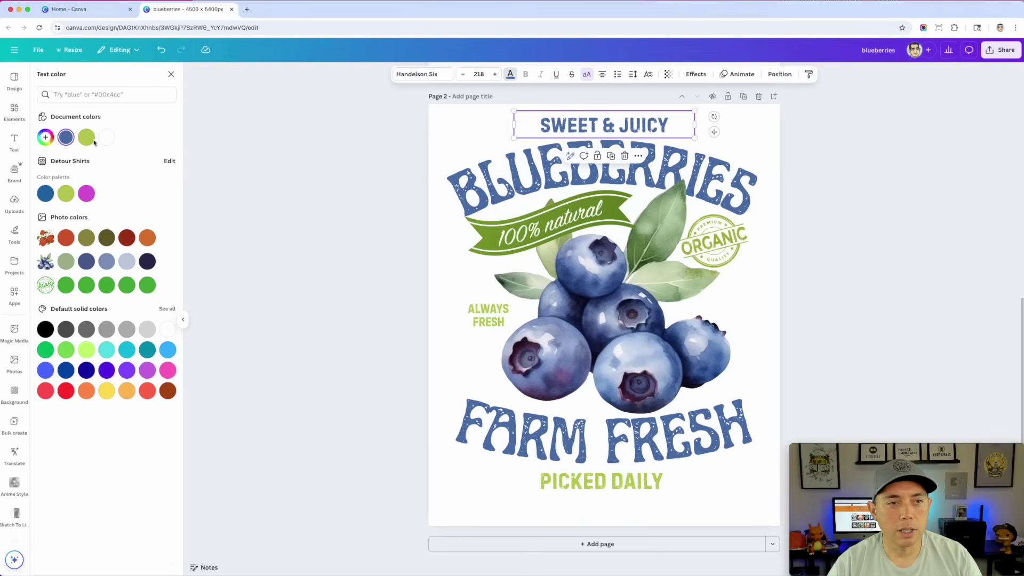
left_click(86, 138)
left_click(923, 223)
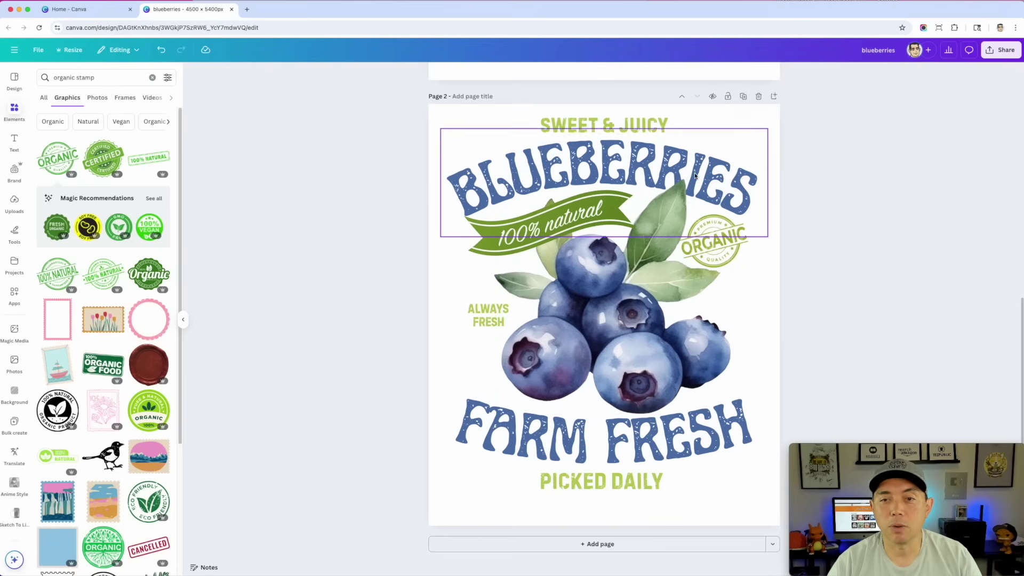
Step: Delete the strawberry page and duplicate the finished blueberry page
scroll(692, 184, "up", 5)
scroll(691, 184, "down", 5)
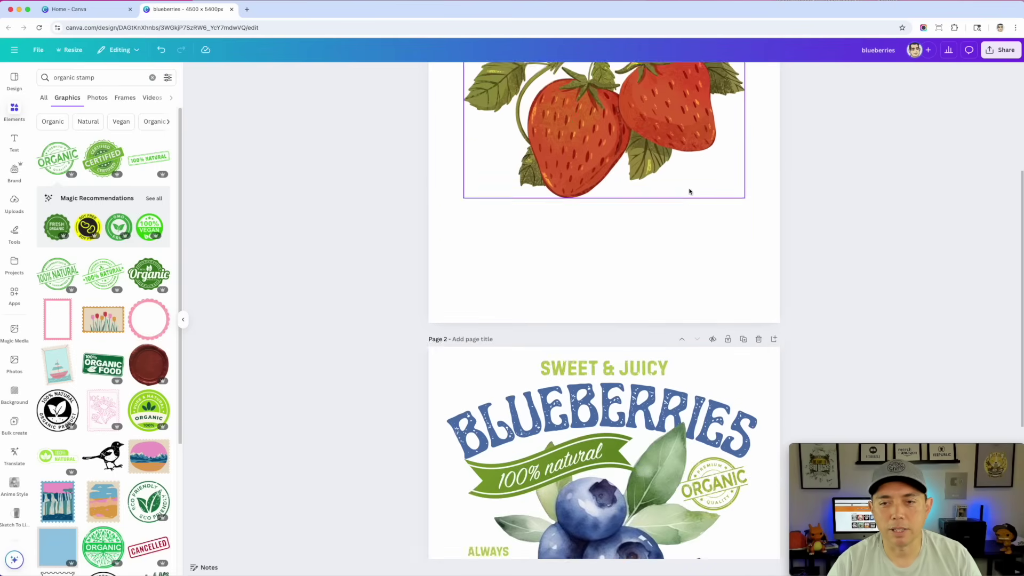
scroll(725, 195, "up", 5)
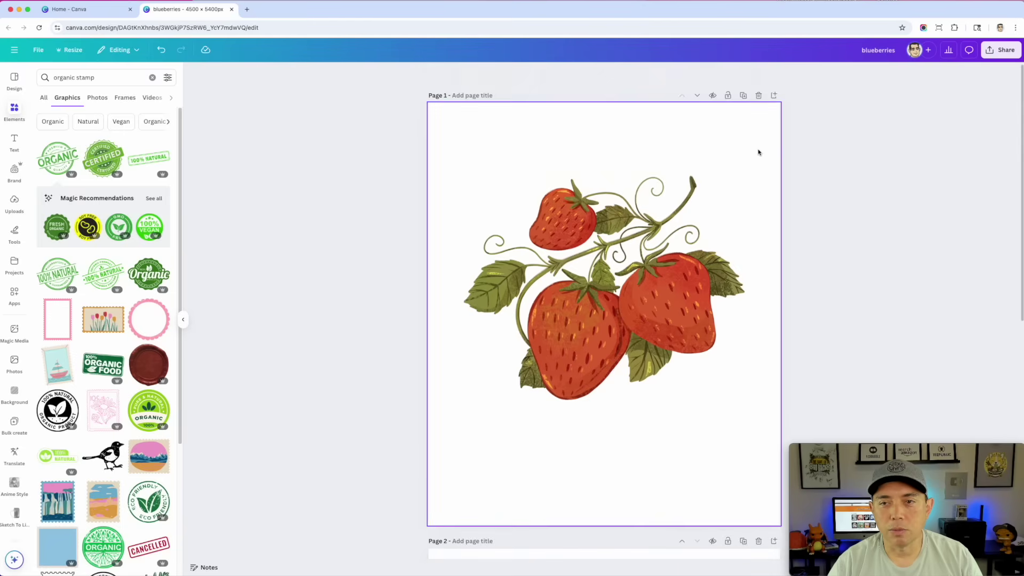
scroll(757, 150, "down", 5)
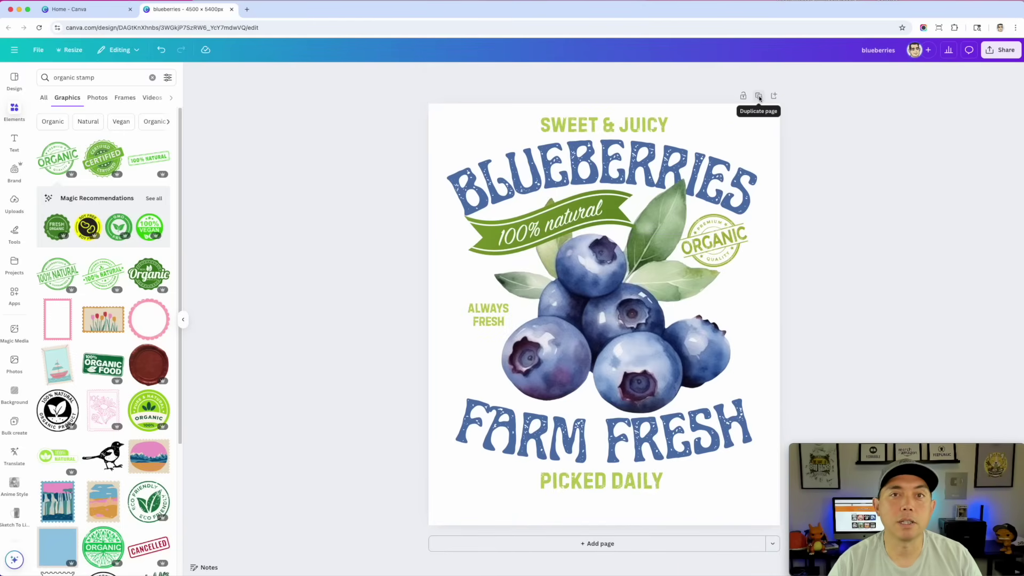
left_click(758, 96)
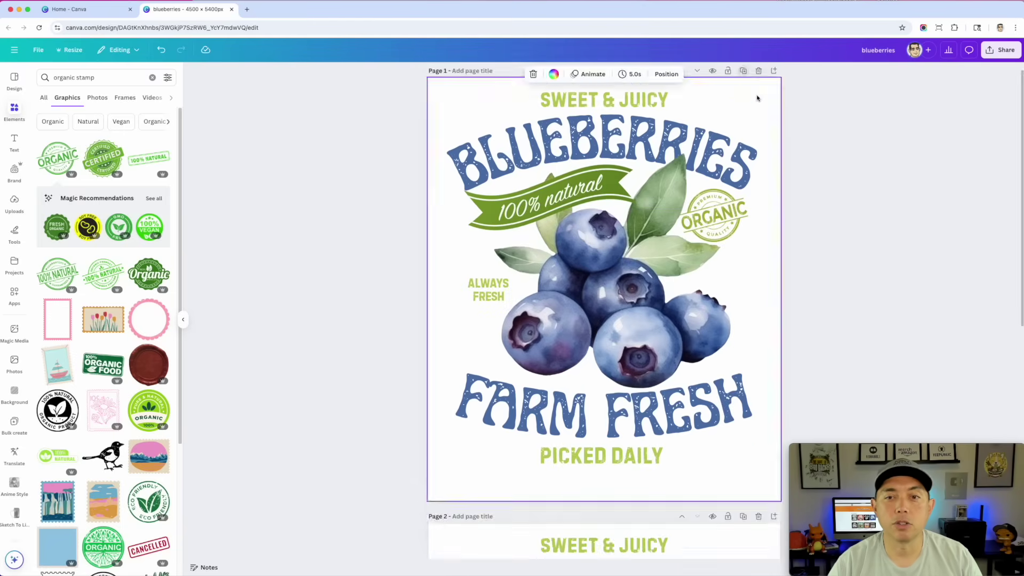
Step: Fill page 2's background with the dark navy photo colour and recolour "BLUEBERRIES" and "FARM FRESH" white
left_click(543, 74)
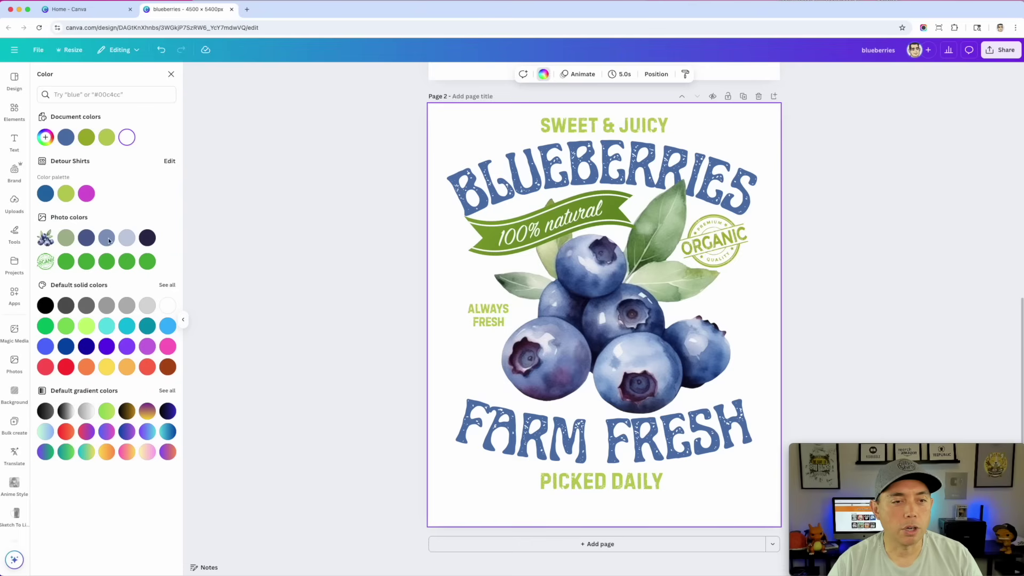
left_click(147, 237)
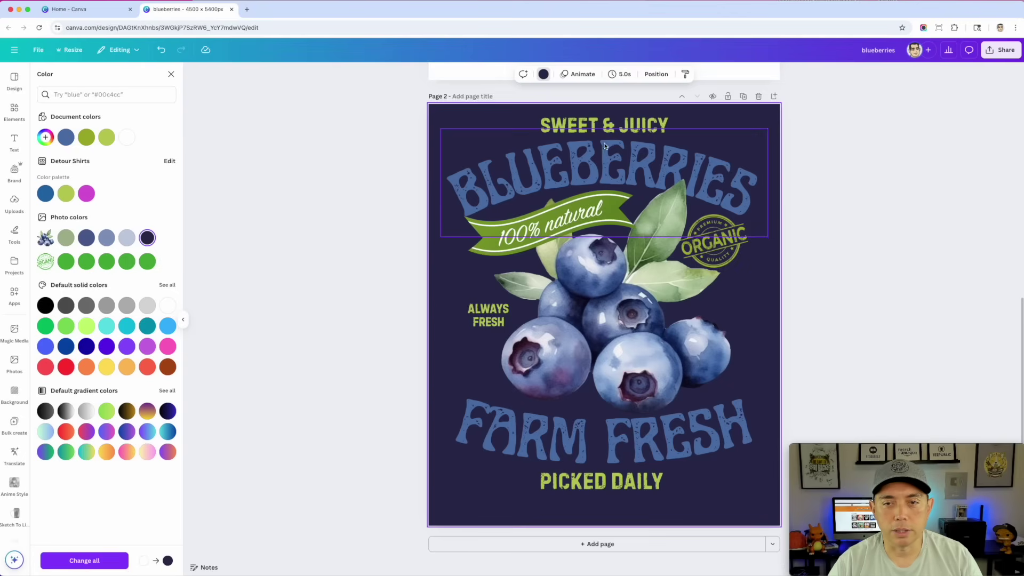
left_click(583, 165)
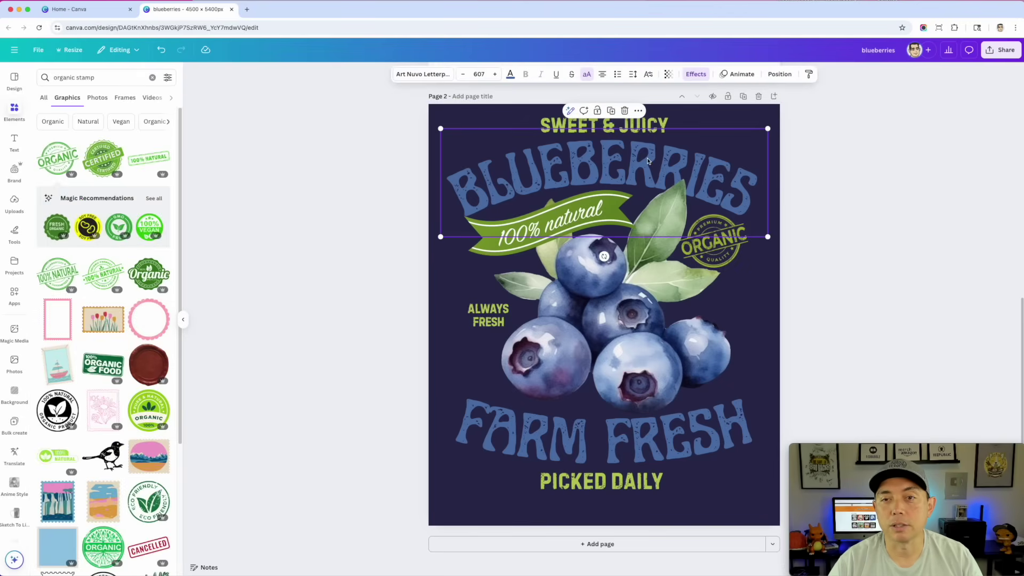
left_click(510, 76)
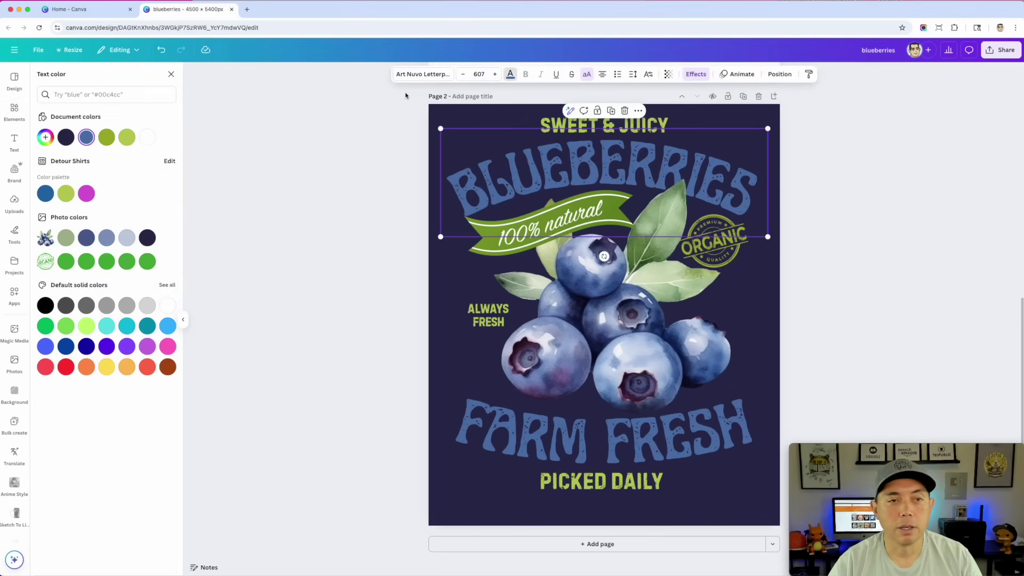
left_click(142, 137)
key("Tab")
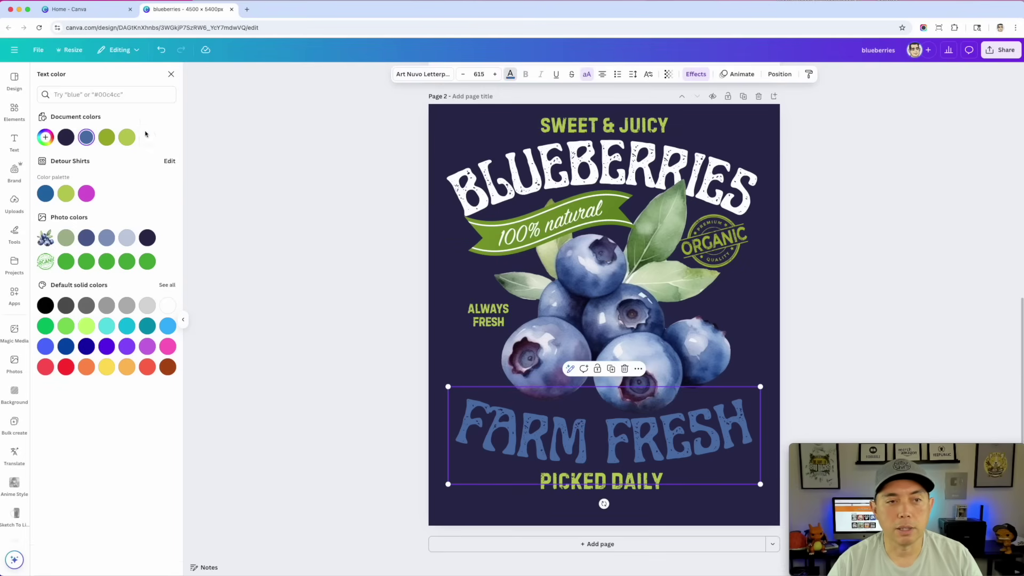
left_click(147, 138)
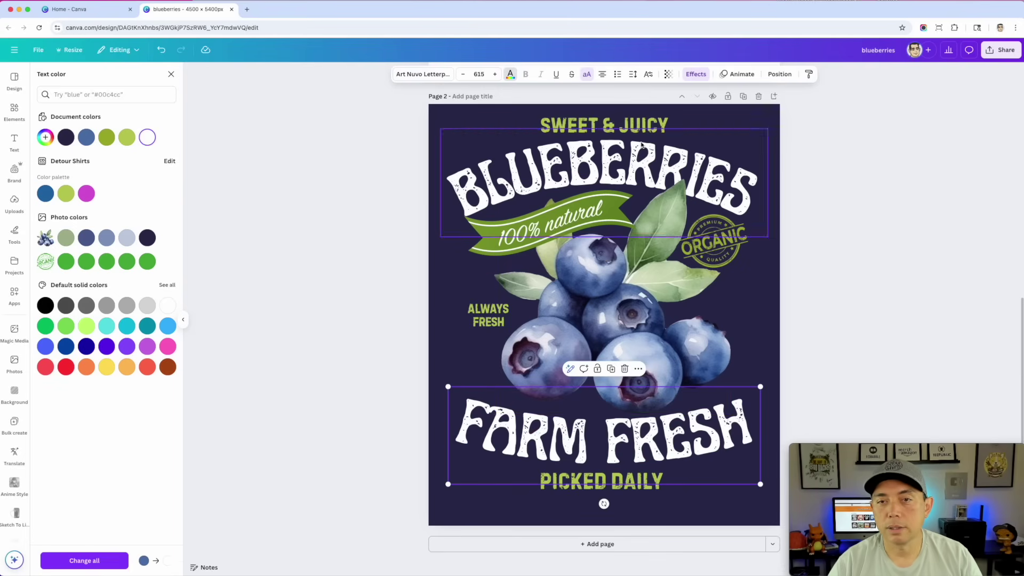
Step: Recolour the "SWEET & JUICY" tagline on page 2 with the custom pale yellow-green #E8F69E
left_click(622, 127)
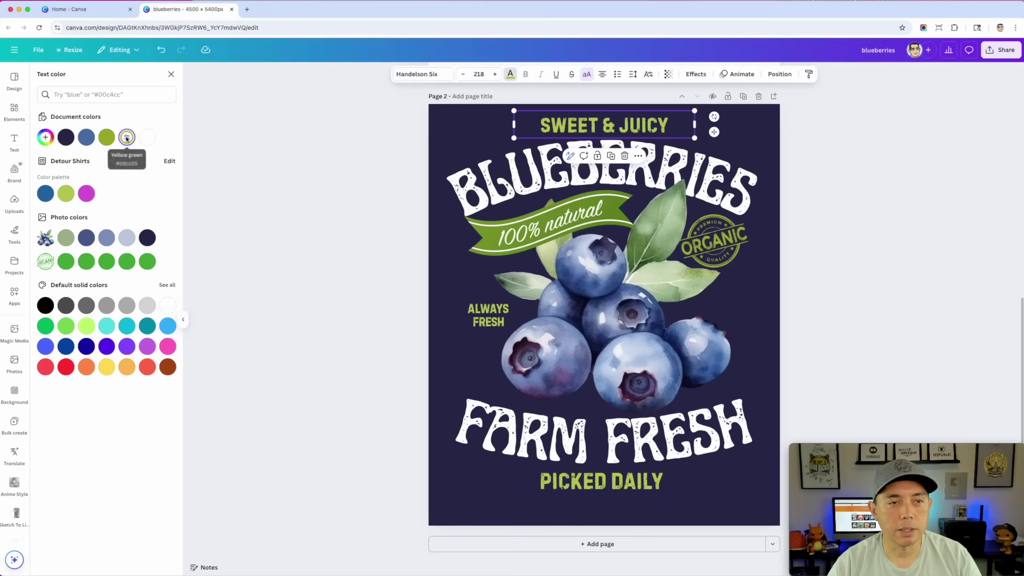
left_click(45, 138)
left_click_drag(96, 162, 88, 160)
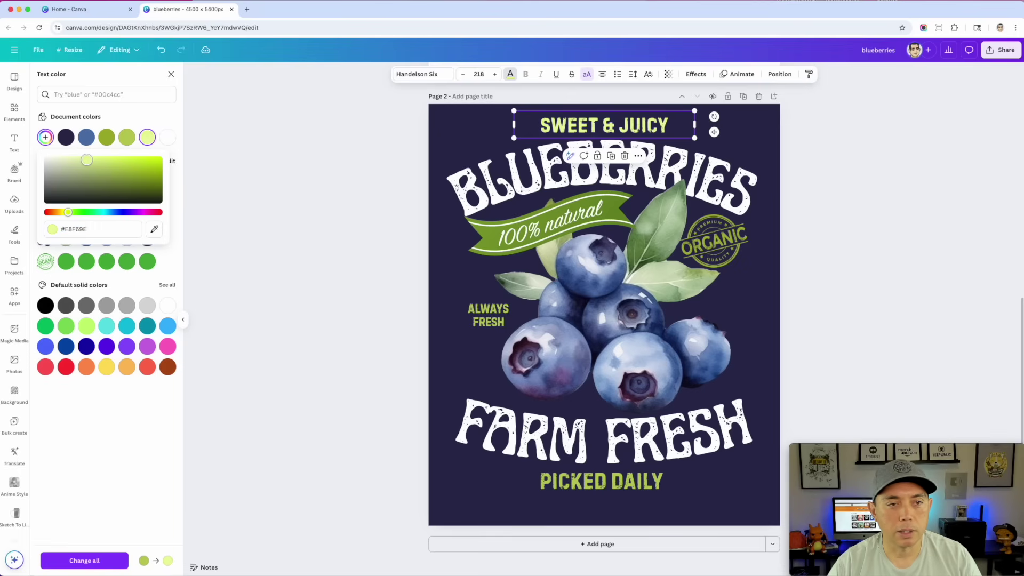
Step: Apply the pale yellow-green document colour to the "PICKED DAILY" and "ALWAYS FRESH" text on page 2
left_click(573, 486)
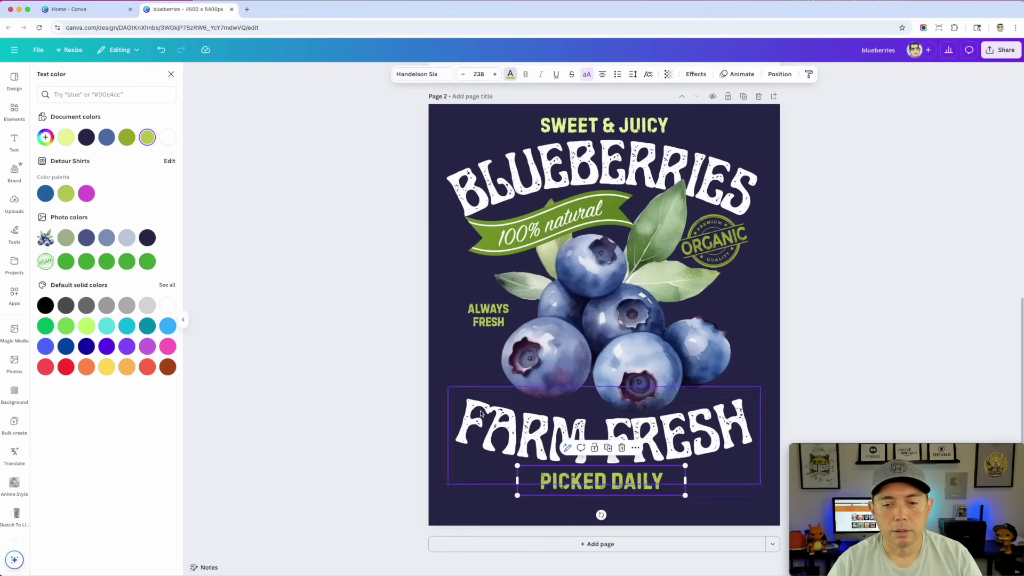
left_click(72, 139)
key("Tab")
key("Tab")
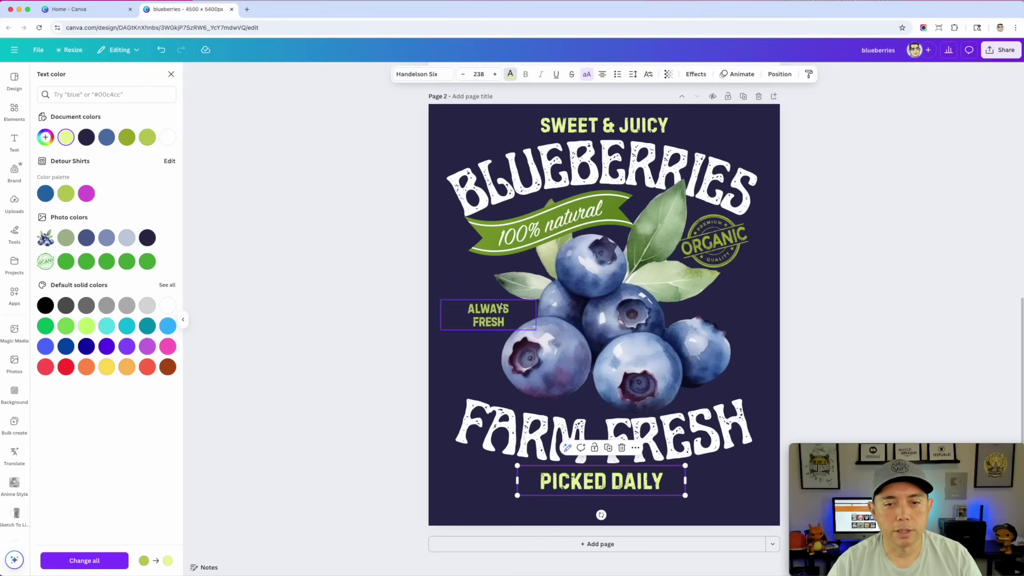
left_click(61, 140)
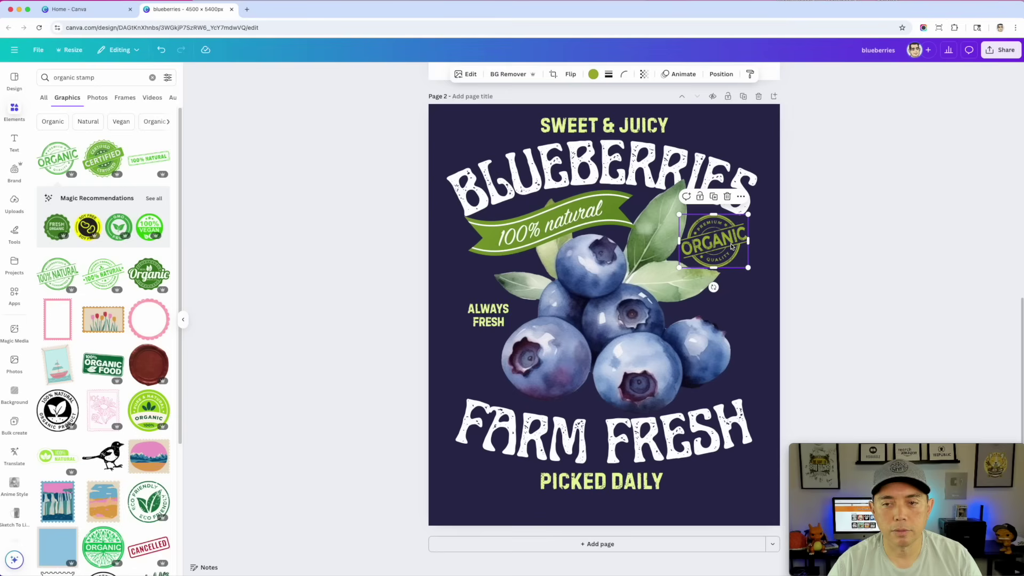
Step: Recolour the organic stamp on page 2 with the pale yellow-green document colour and clear the selection
left_click(593, 74)
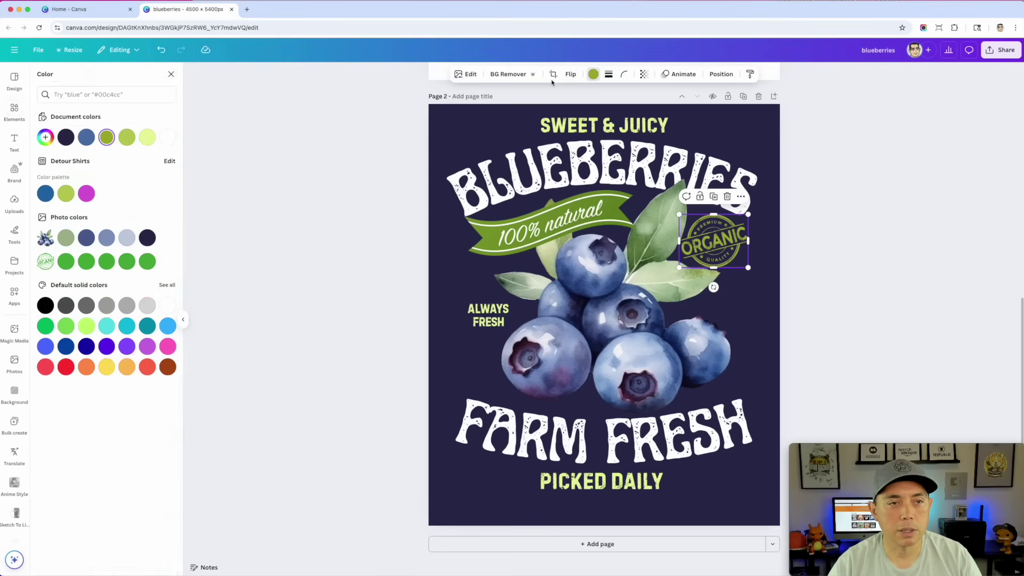
left_click(147, 139)
key("Escape")
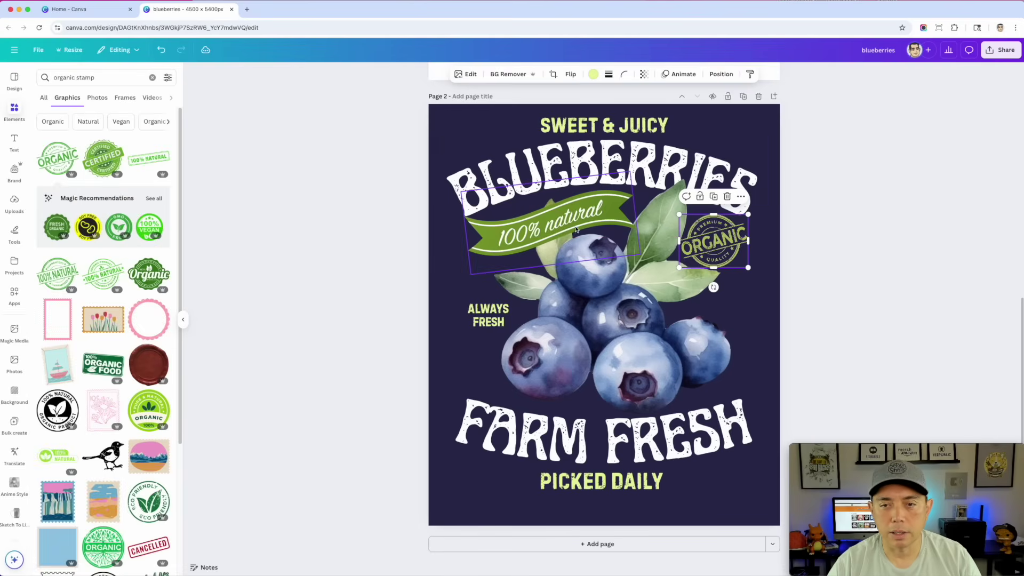
left_click(591, 222)
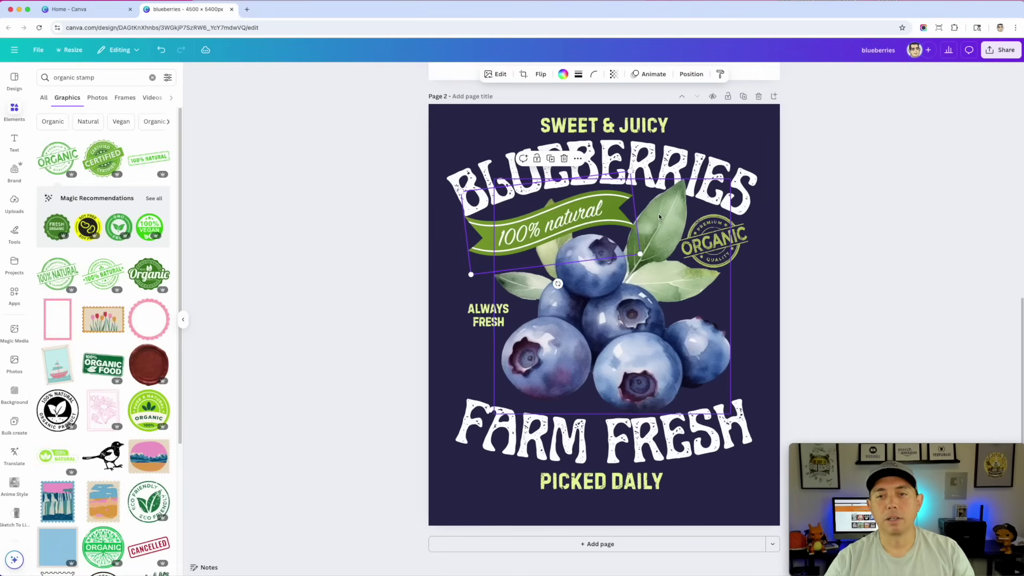
left_click(841, 197)
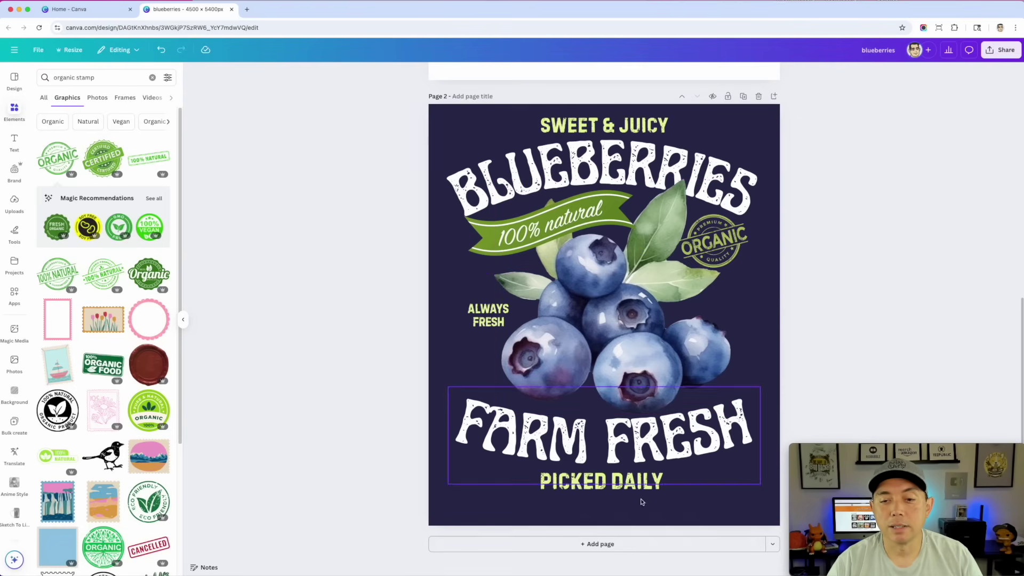
Step: Duplicate the navy blueberry page as page 3, discarding the blank page added first
left_click(598, 543)
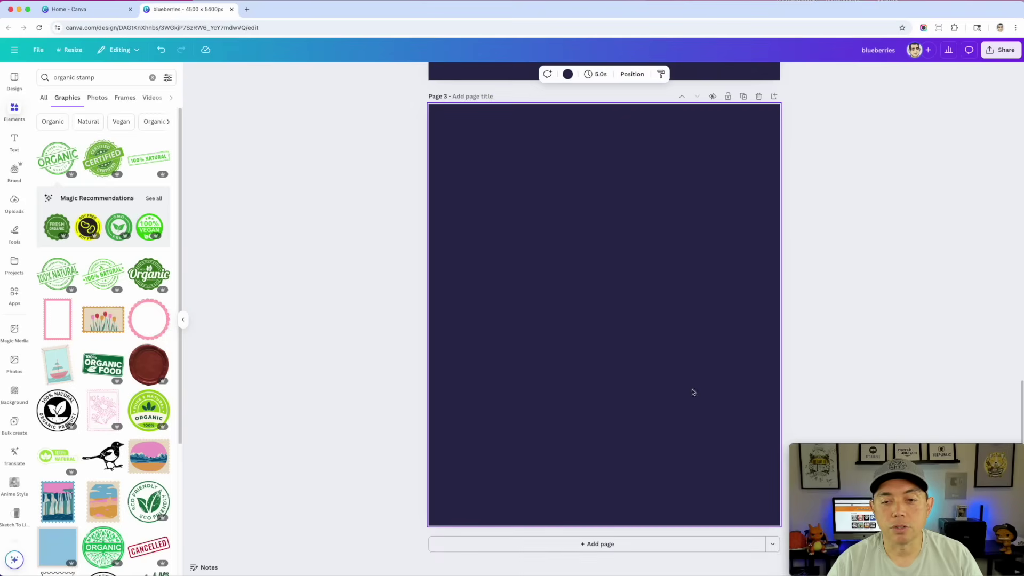
left_click(759, 97)
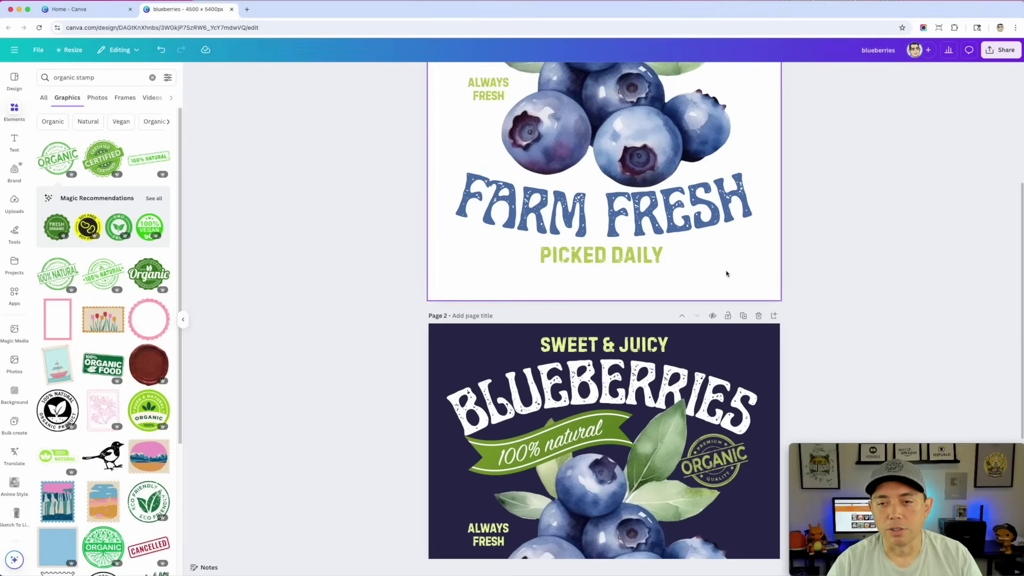
left_click(743, 305)
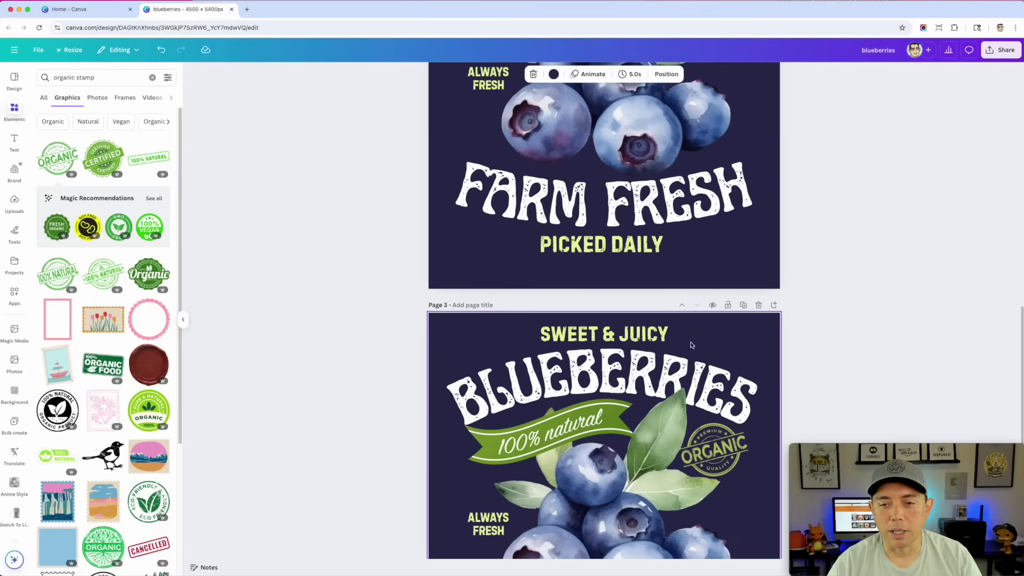
Step: View the collection that page 3's watercolour blueberry graphic belongs to
left_click(642, 343)
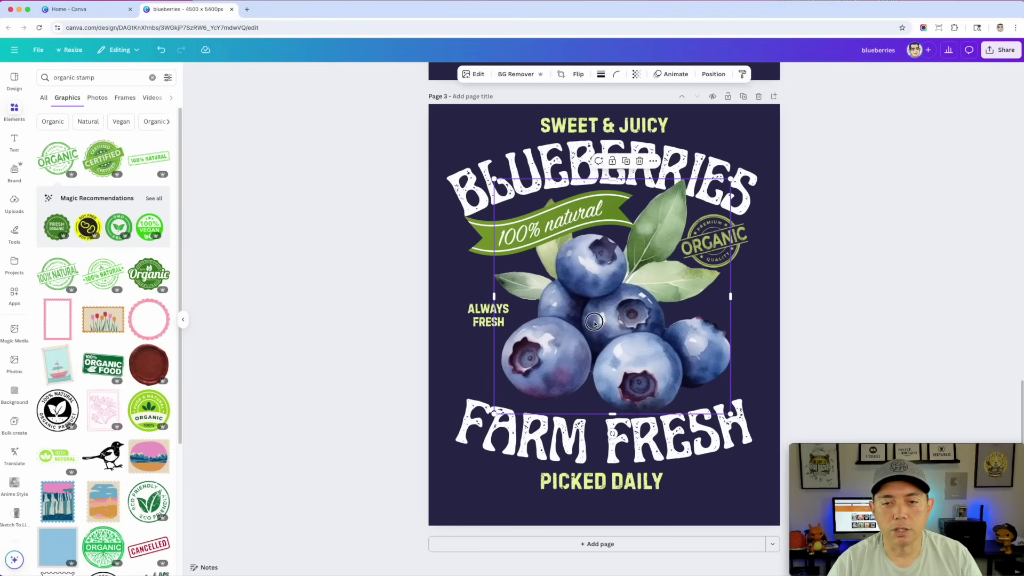
right_click(618, 332)
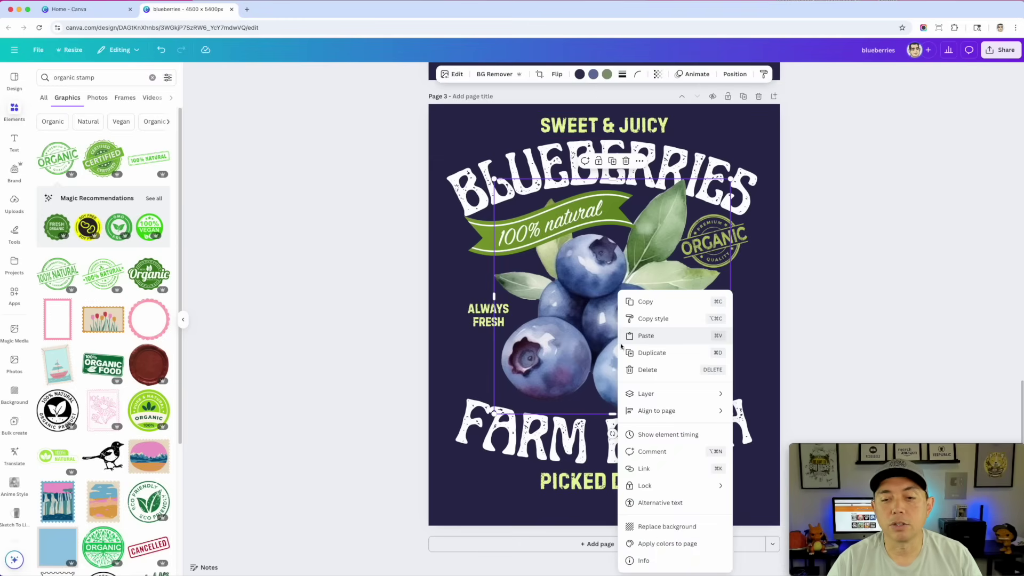
left_click(642, 561)
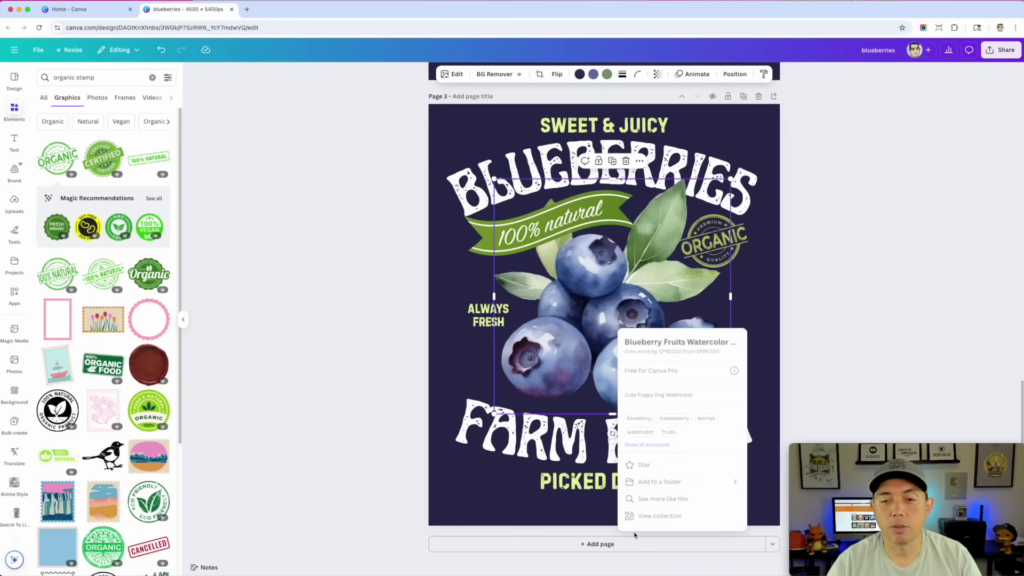
left_click(657, 515)
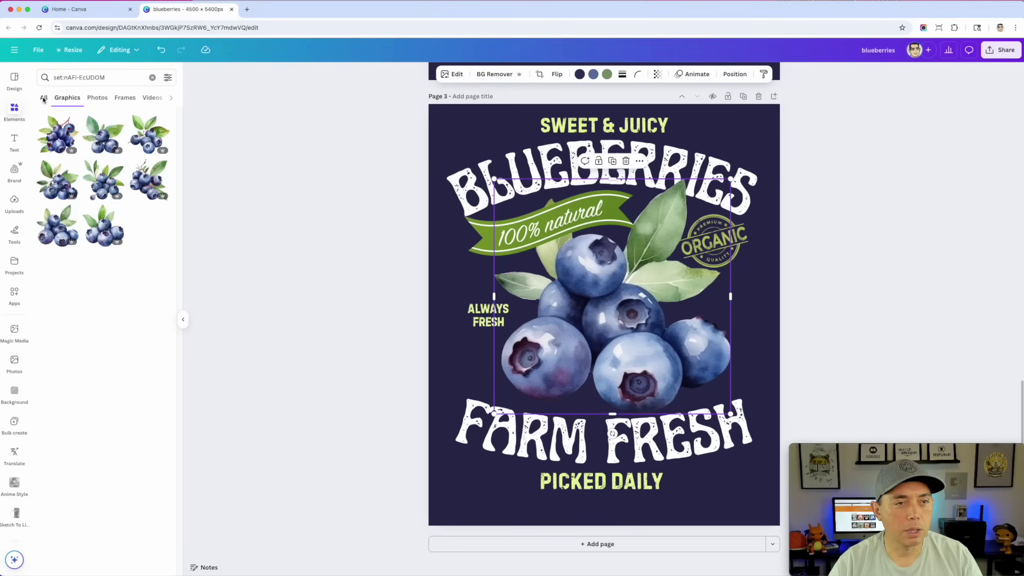
Step: Search the elements for "vintage fruits" and browse all the graphics results for another fruit illustration
left_click(152, 77)
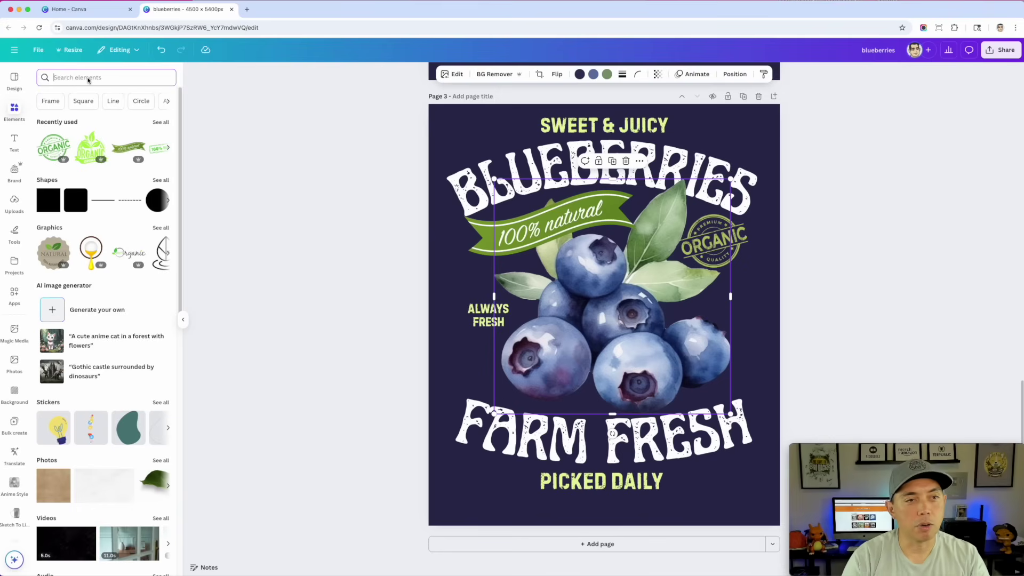
type("vintage")
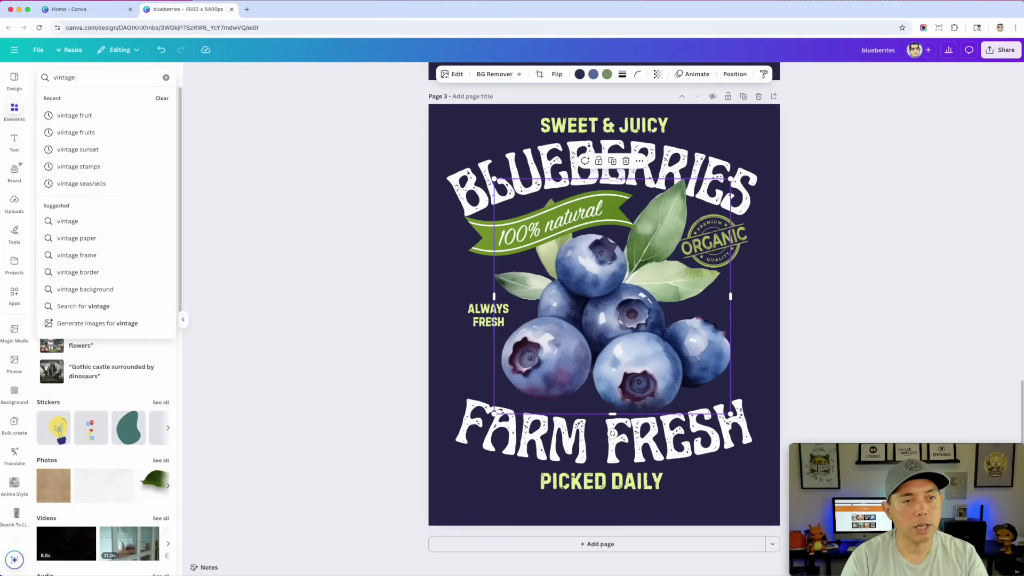
type(" fur")
key("BackSpace")
key("BackSpace")
type("ruits")
key("Return")
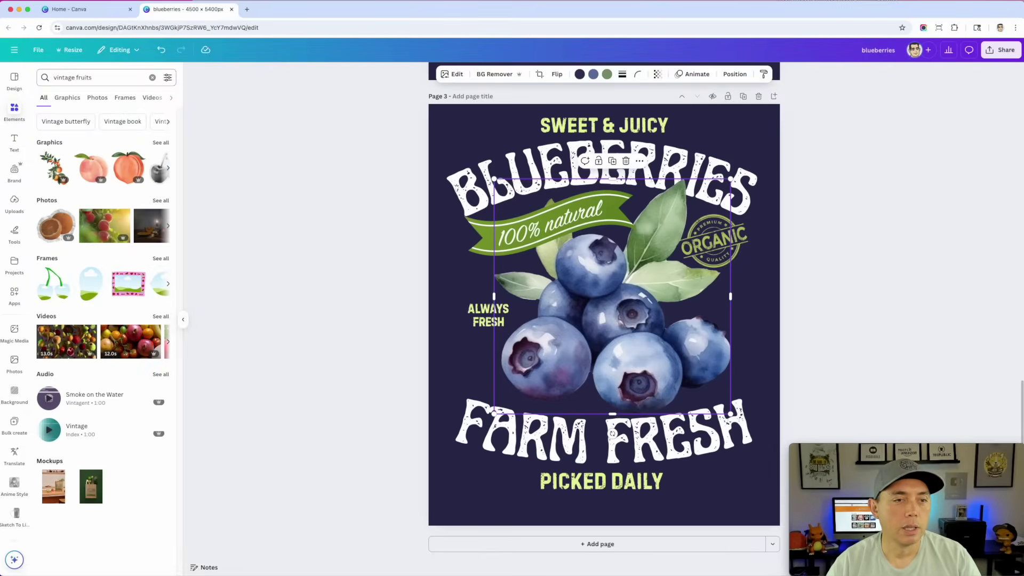
left_click(161, 143)
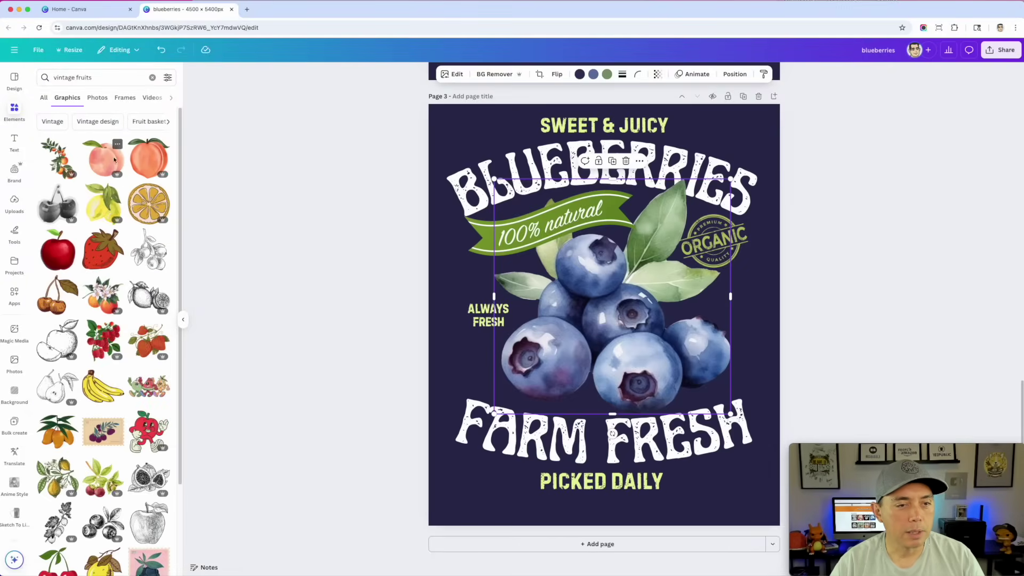
scroll(107, 285, "down", 1)
scroll(108, 274, "down", 1)
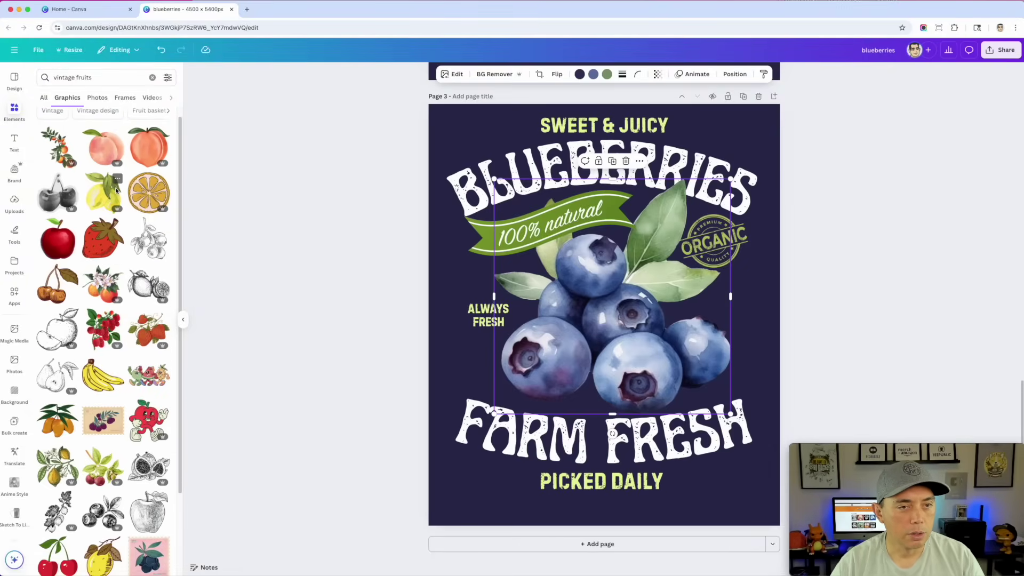
scroll(89, 145, "down", 8)
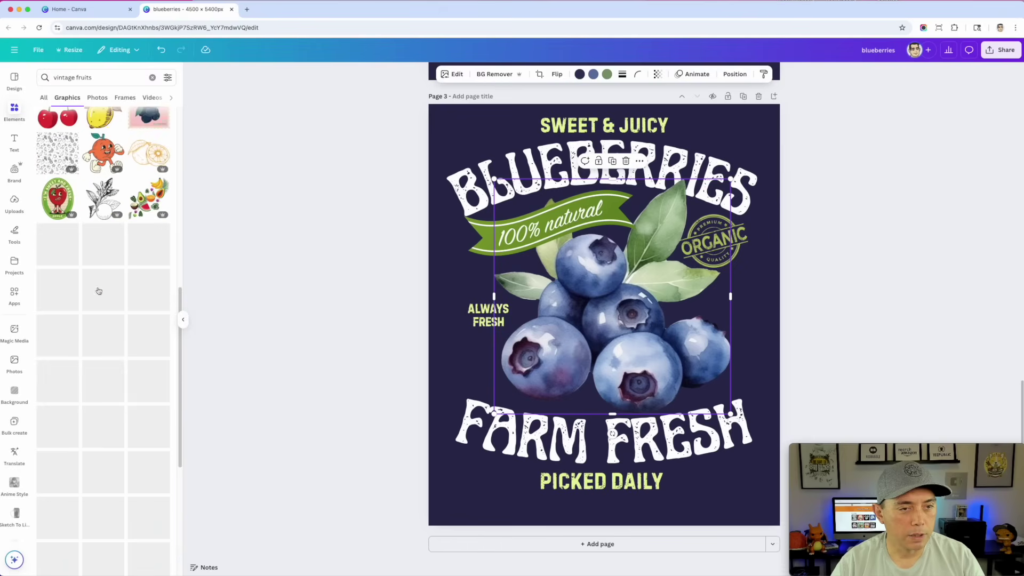
scroll(110, 267, "down", 3)
scroll(107, 256, "up", 15)
Step: Change the elements search to "vintage peach" and look through the graphics for a peach illustration
left_click(80, 80)
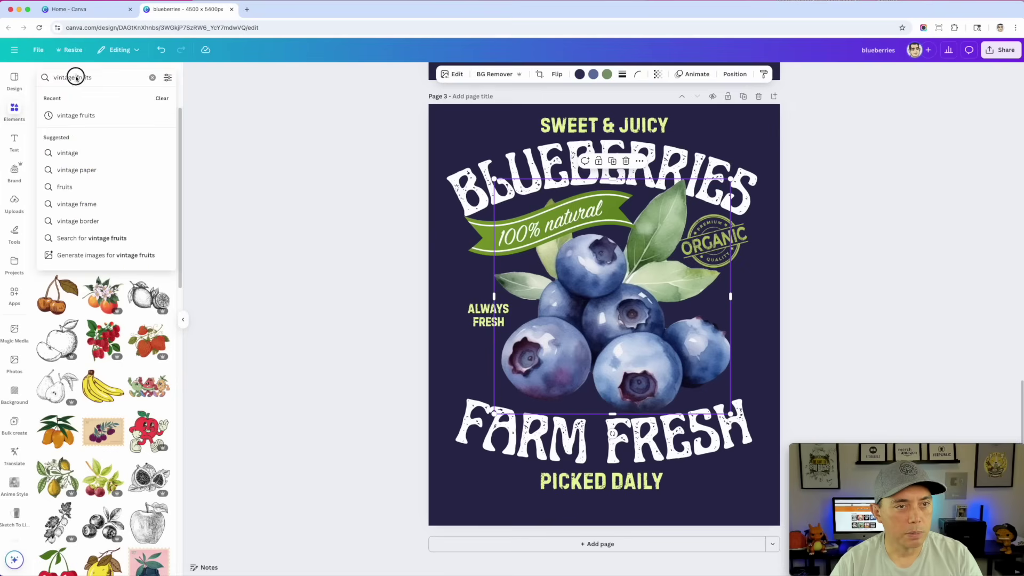
key("BackSpace")
key("BackSpace")
key("BackSpace")
key("BackSpace")
key("BackSpace")
key("BackSpace")
key("BackSpace")
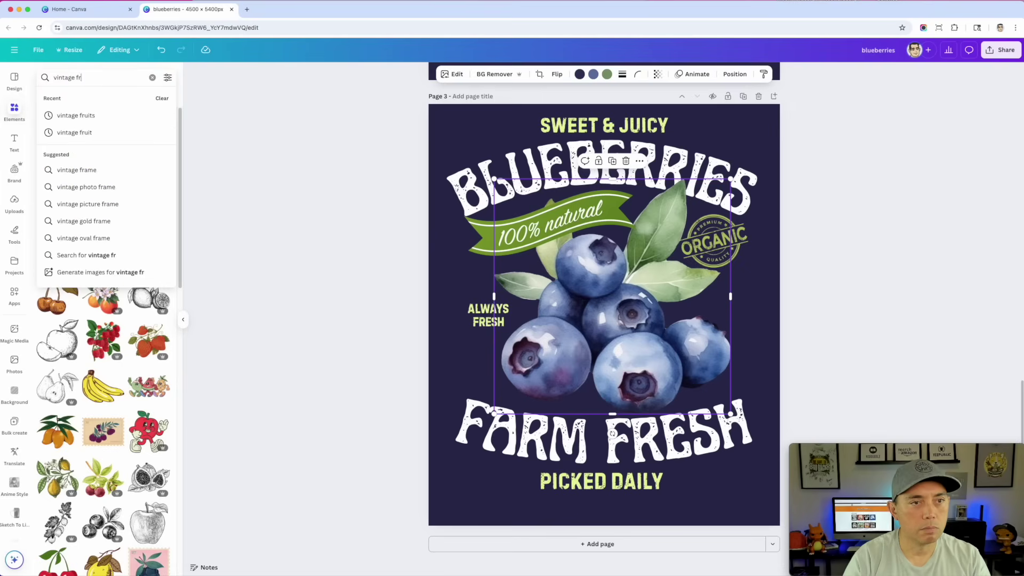
type("peach")
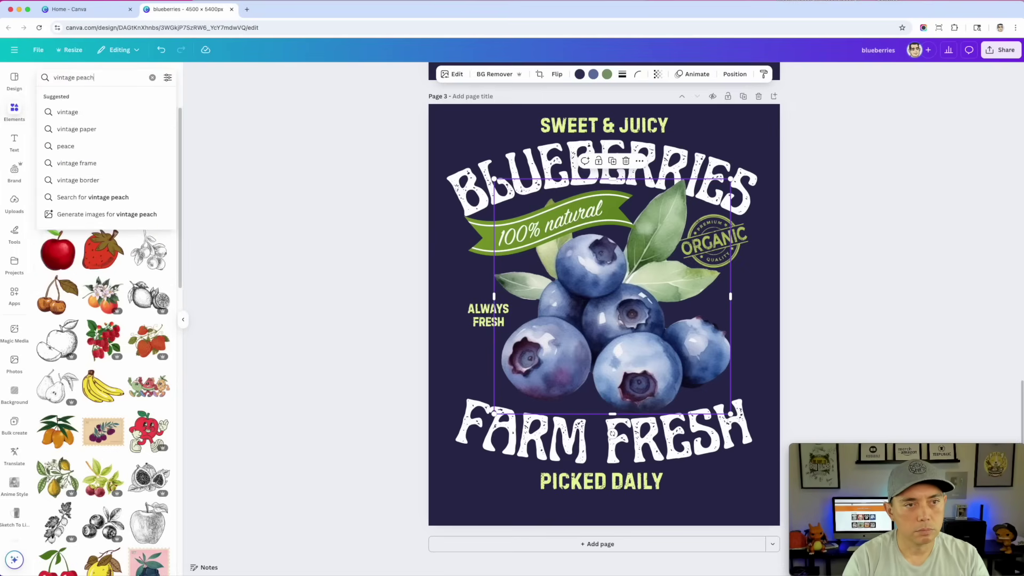
key("Return")
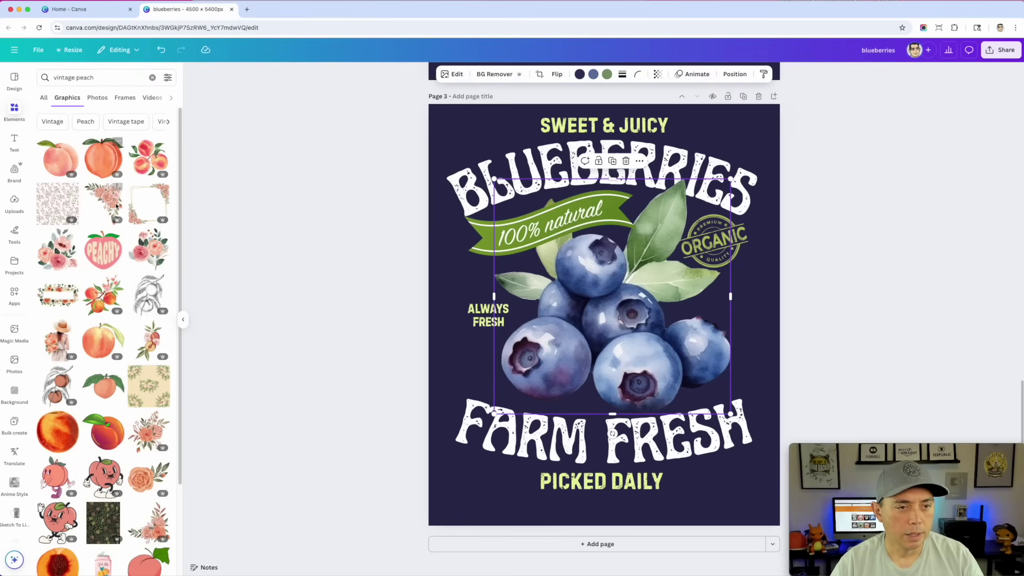
scroll(114, 211, "down", 3)
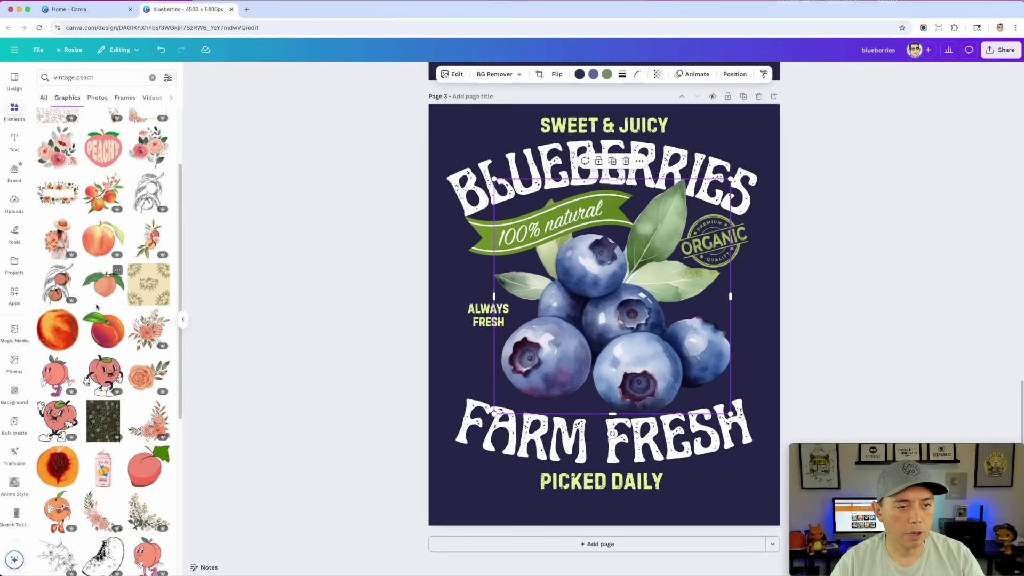
scroll(109, 378, "down", 6)
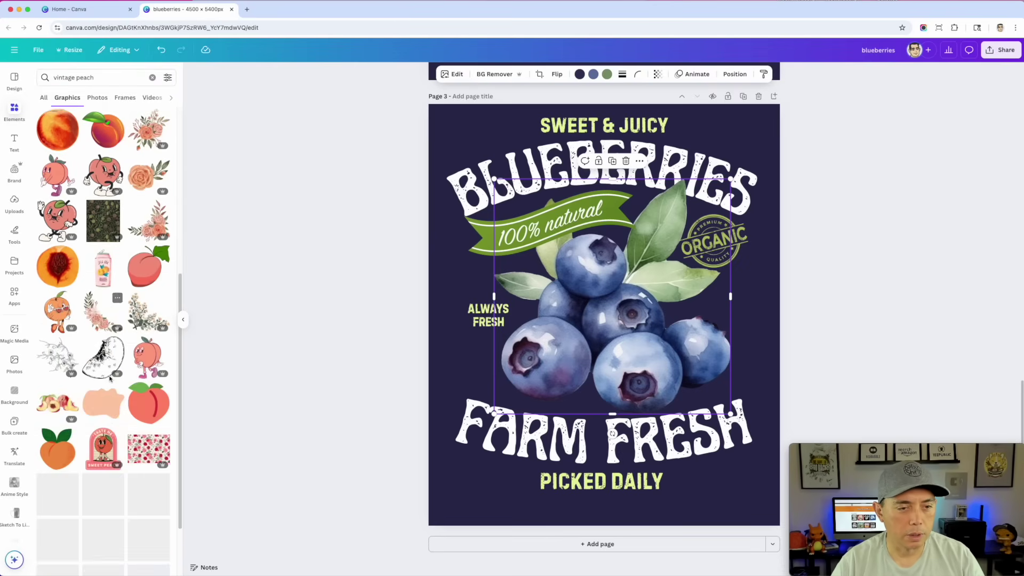
scroll(110, 378, "down", 6)
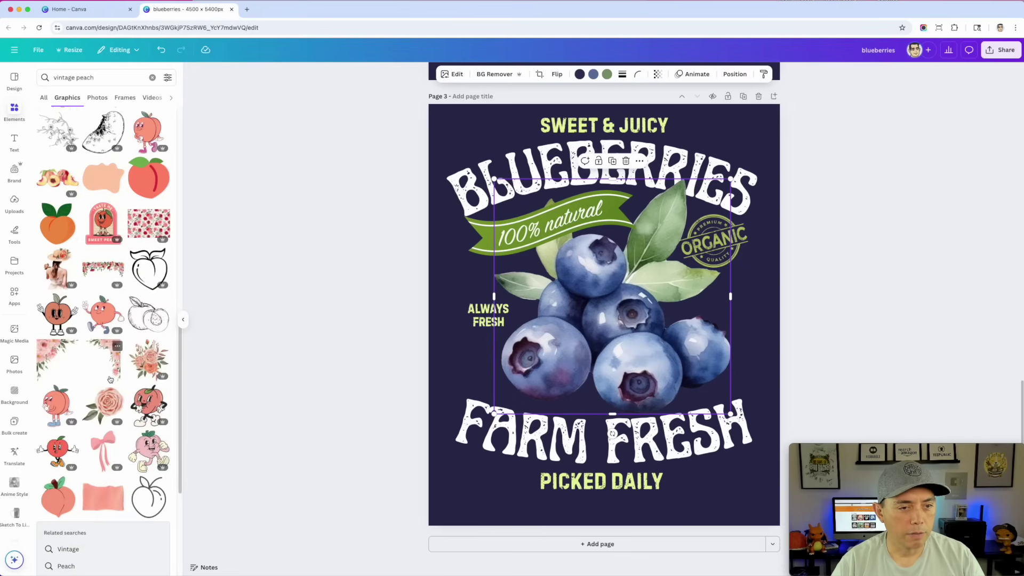
Step: Add the watercolour graphic of whole peaches with a halved peach to page 3, shrink it slightly and delete the blueberry graphic
scroll(108, 367, "down", 10)
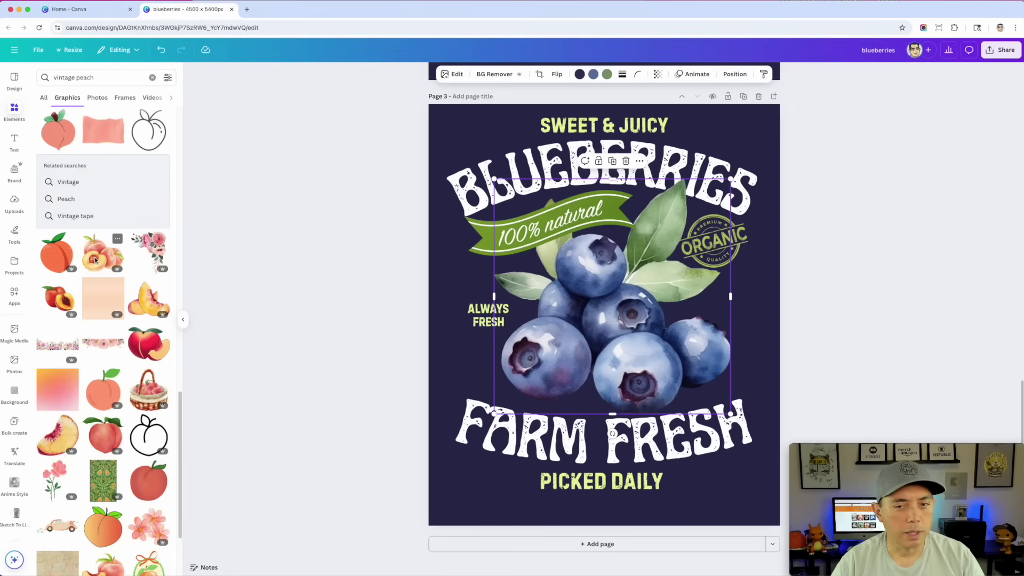
left_click(95, 259)
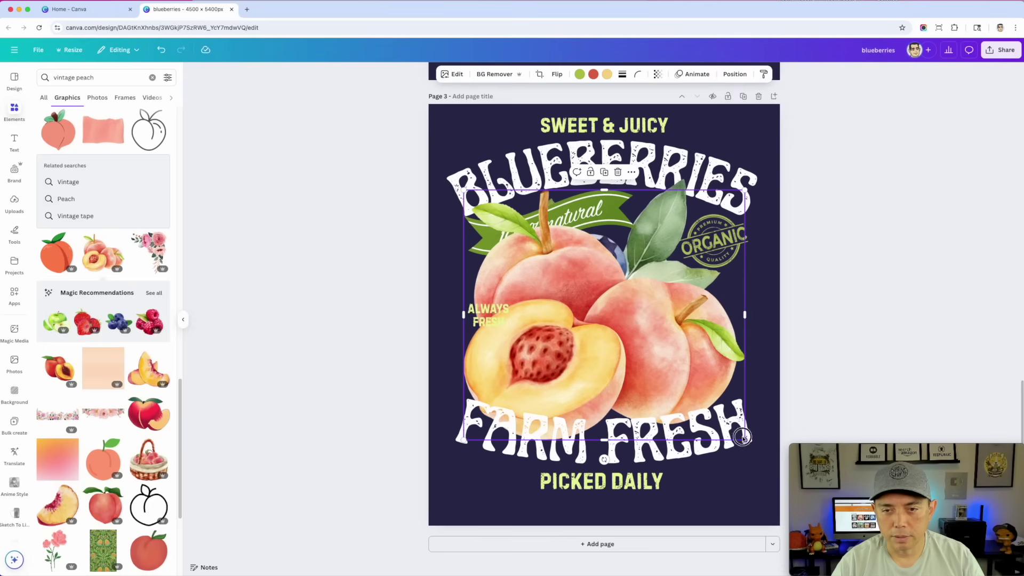
left_click_drag(744, 439, 674, 377)
left_click(701, 344)
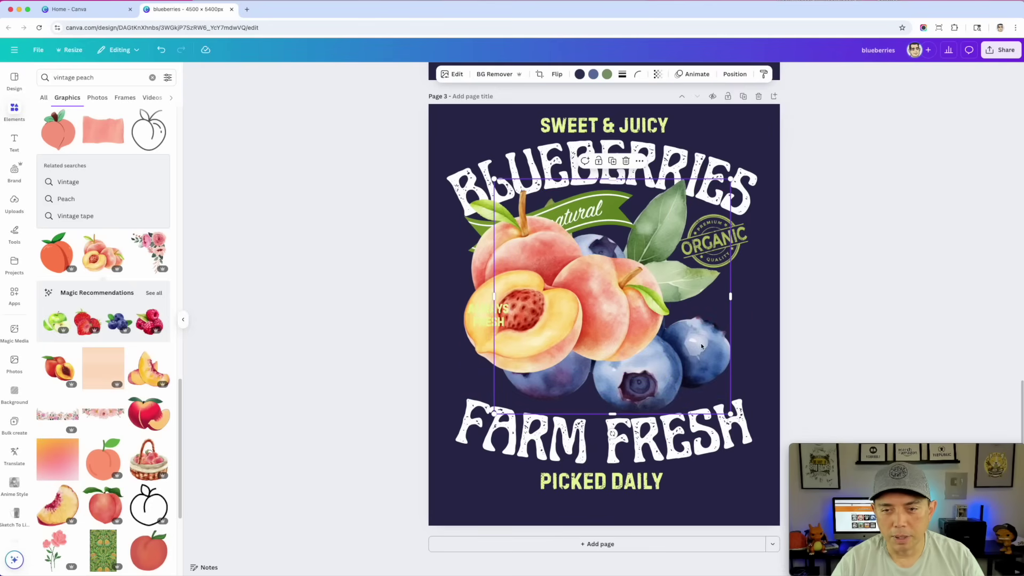
key("Delete")
Step: Enlarge the peach graphic to about 3079 × 2737 px and position it between the main heading and FARM FRESH
left_click_drag(557, 296, 603, 324)
left_click_drag(707, 392, 744, 418)
left_click_drag(599, 320, 606, 309)
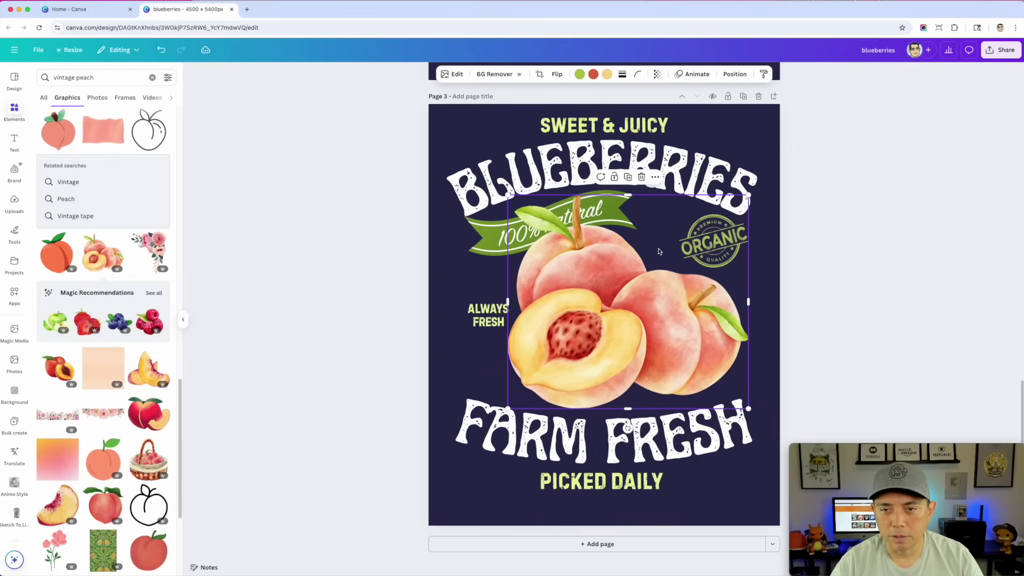
left_click_drag(698, 247, 695, 250)
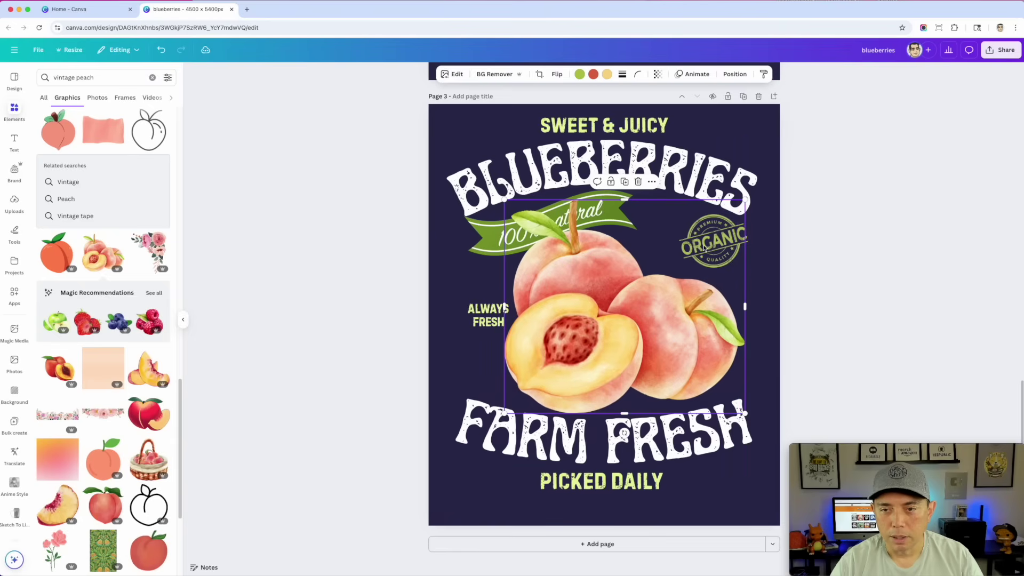
Step: Send the peach graphic behind the 100% natural banner and the Organic stamp
right_click(635, 289)
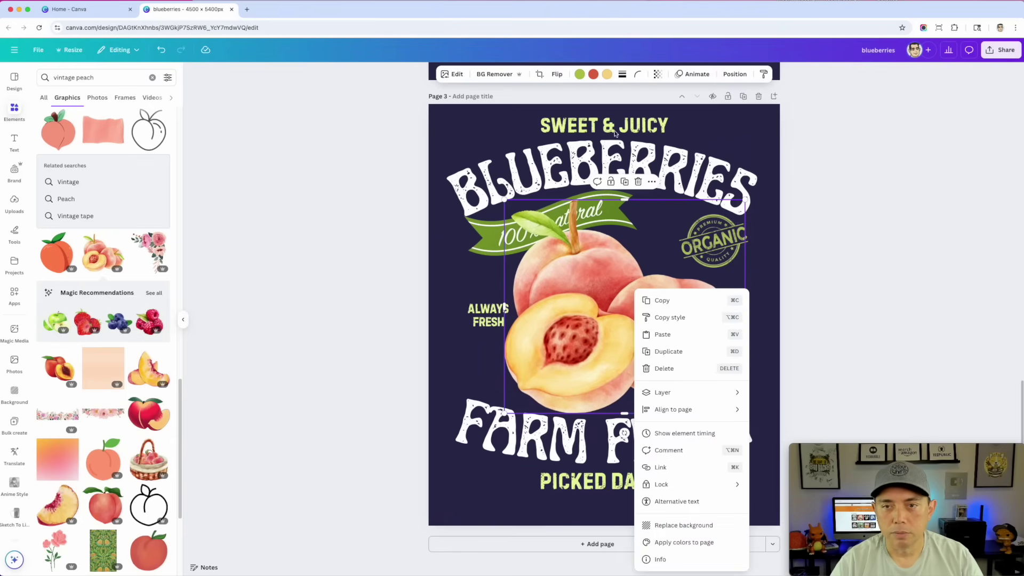
left_click(731, 74)
left_click(733, 73)
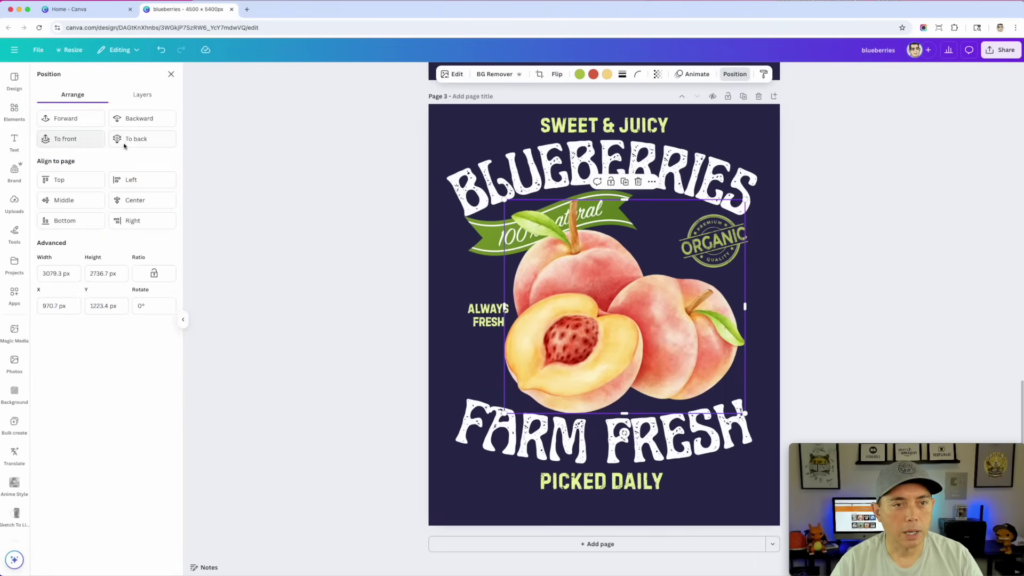
left_click(822, 269)
Step: Enlarge the Organic stamp, move it beside the 100% natural banner above the peaches, and recolour it light green after trying white
left_click_drag(724, 251, 744, 278)
left_click_drag(672, 237, 661, 242)
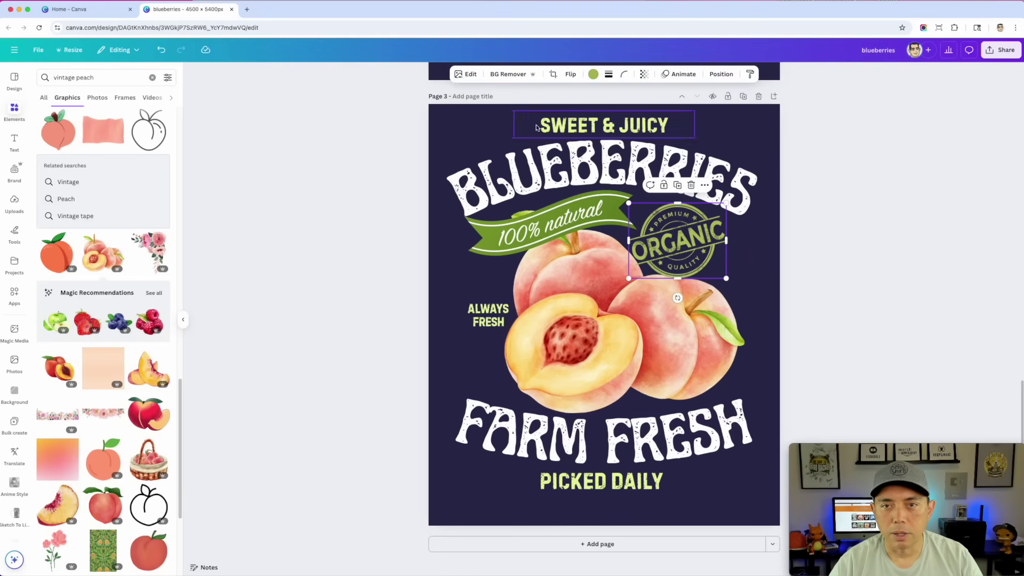
left_click(593, 74)
left_click(167, 329)
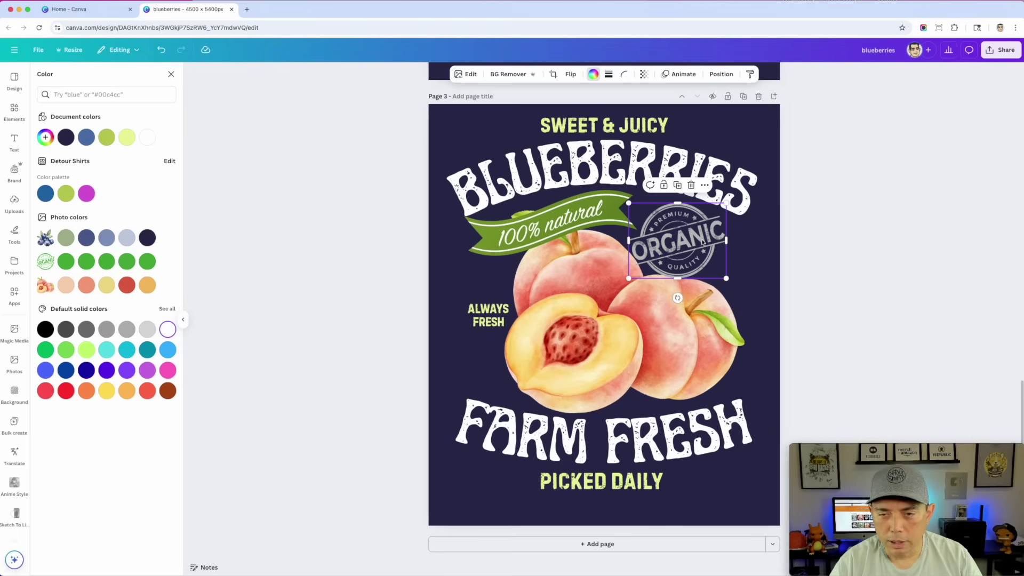
left_click_drag(690, 239, 689, 241)
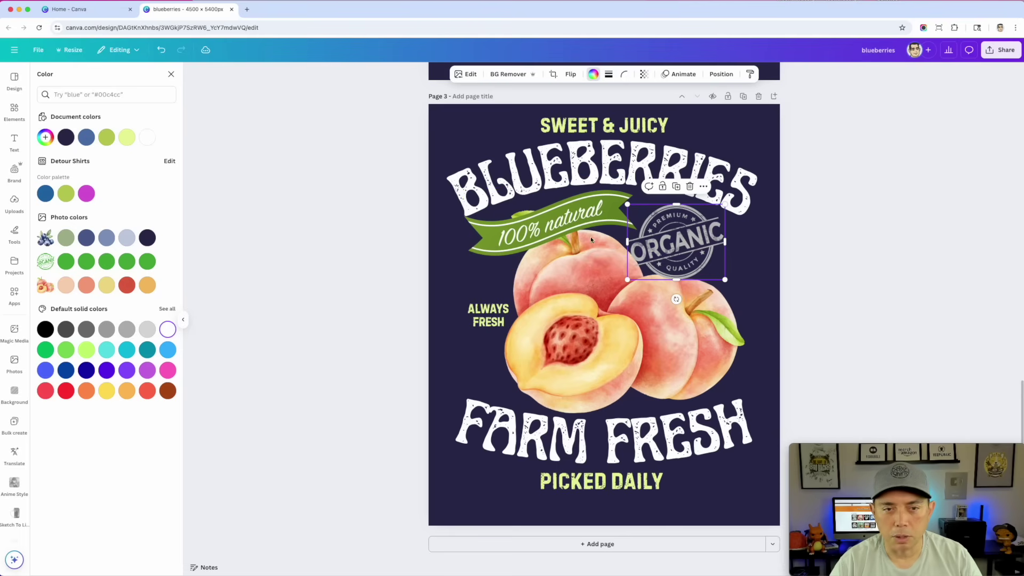
left_click(107, 138)
key("Escape")
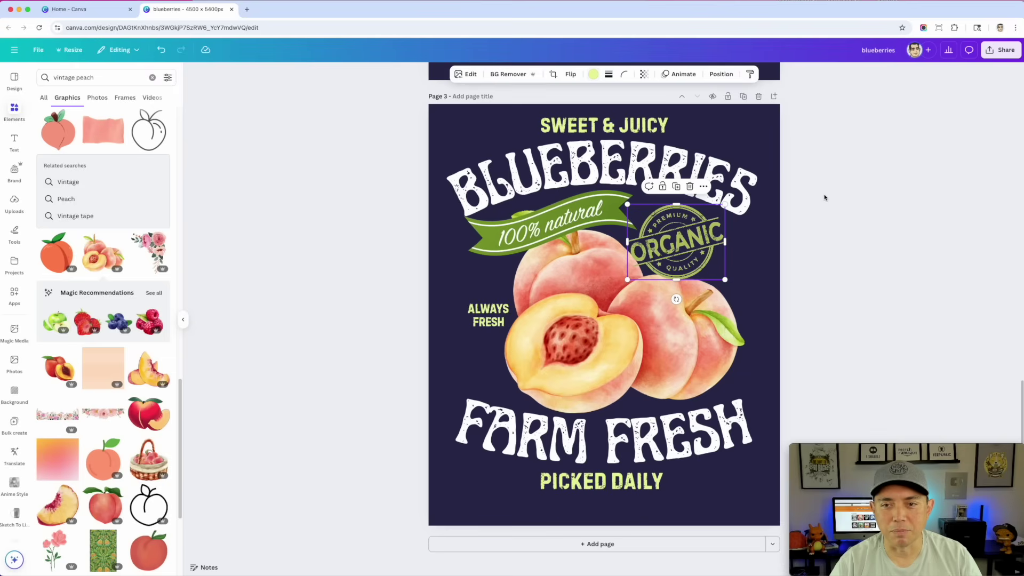
Step: Replace the curved BLUEBERRIES heading on page 3 with the text PEACHES
left_click(844, 199)
left_click(525, 171)
left_click(524, 171)
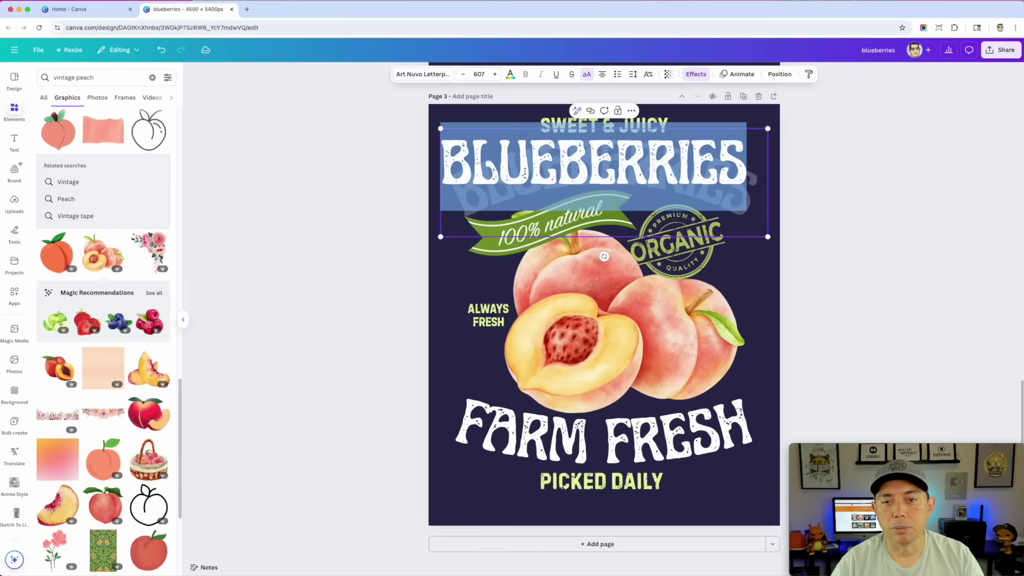
type("PEACHES")
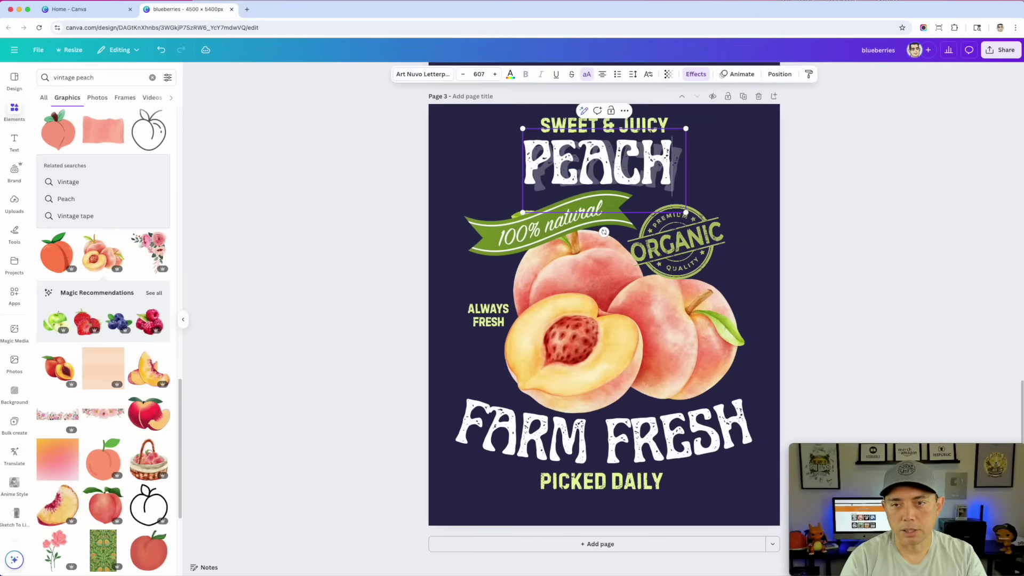
left_click(785, 189)
Step: Browse the distressed fonts, try Rubik Distressed on the PEACHES heading, and set it to Hertical Texture
left_click(613, 170)
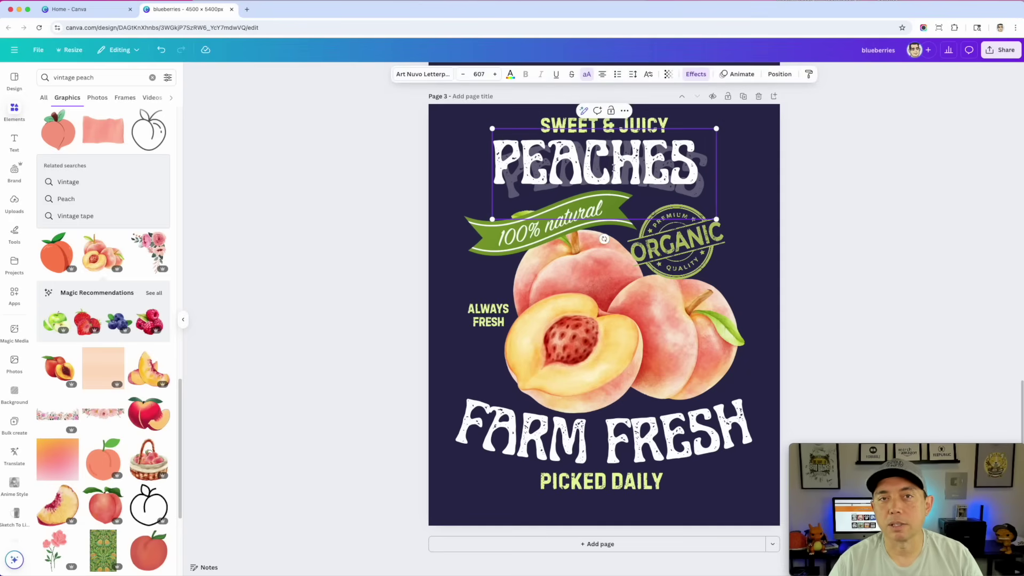
double_click(614, 167)
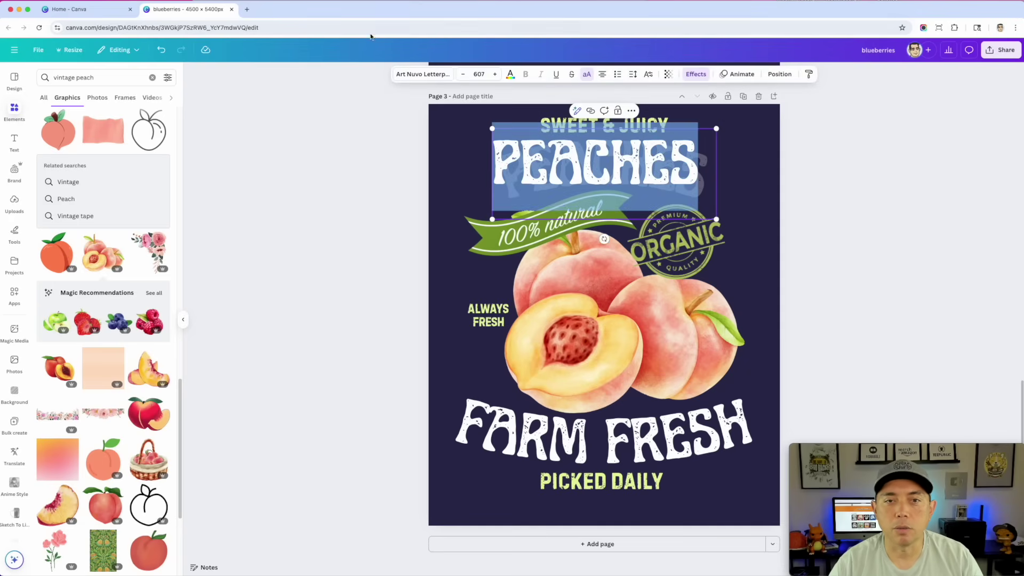
left_click(423, 74)
left_click(83, 230)
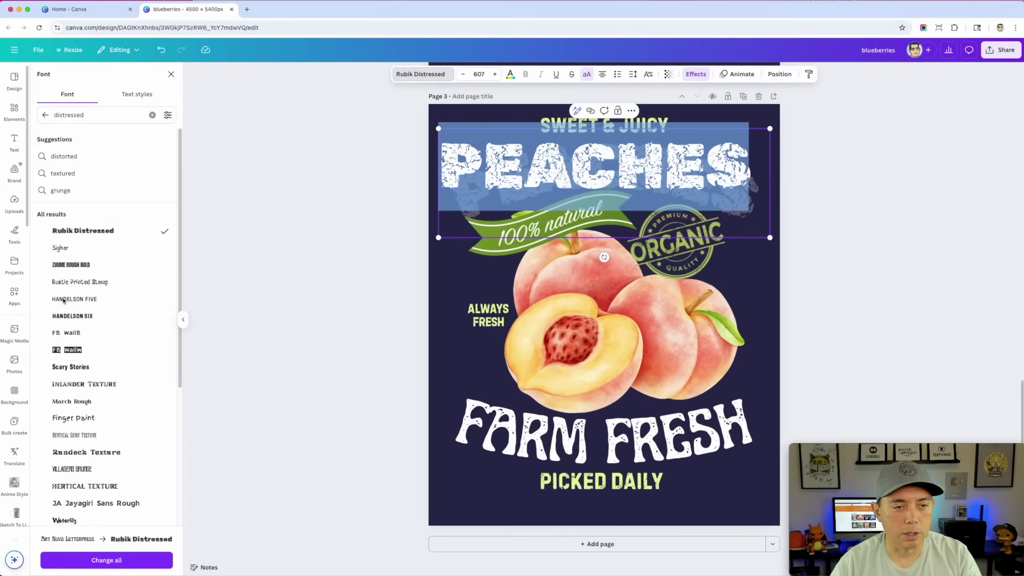
scroll(107, 319, "down", 3)
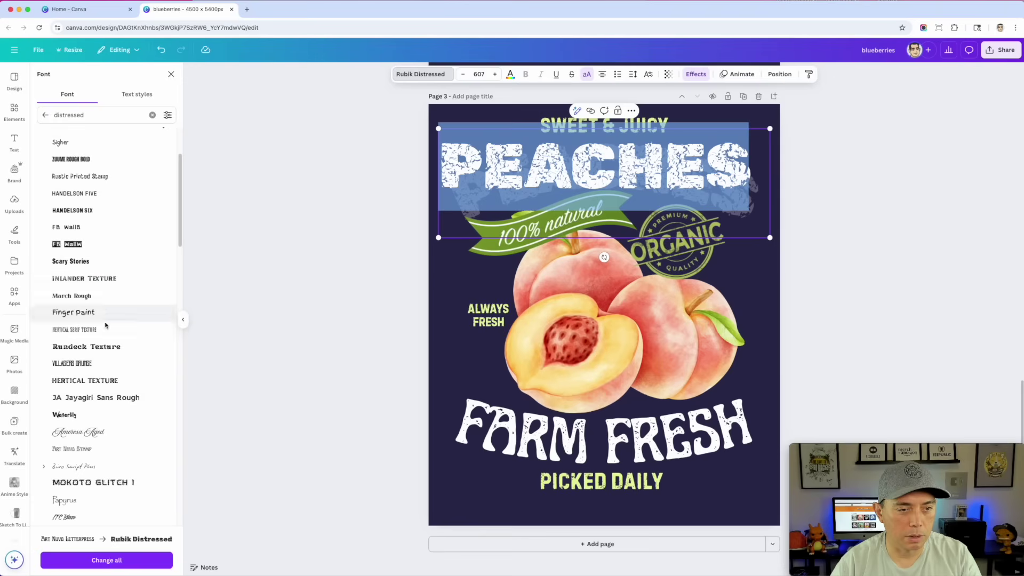
scroll(106, 373, "down", 1)
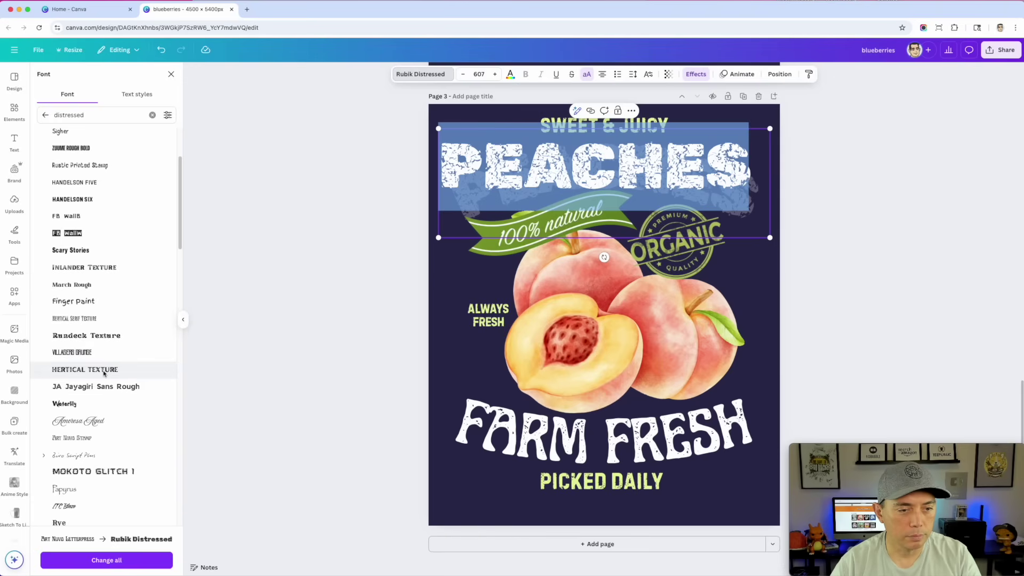
left_click(104, 372)
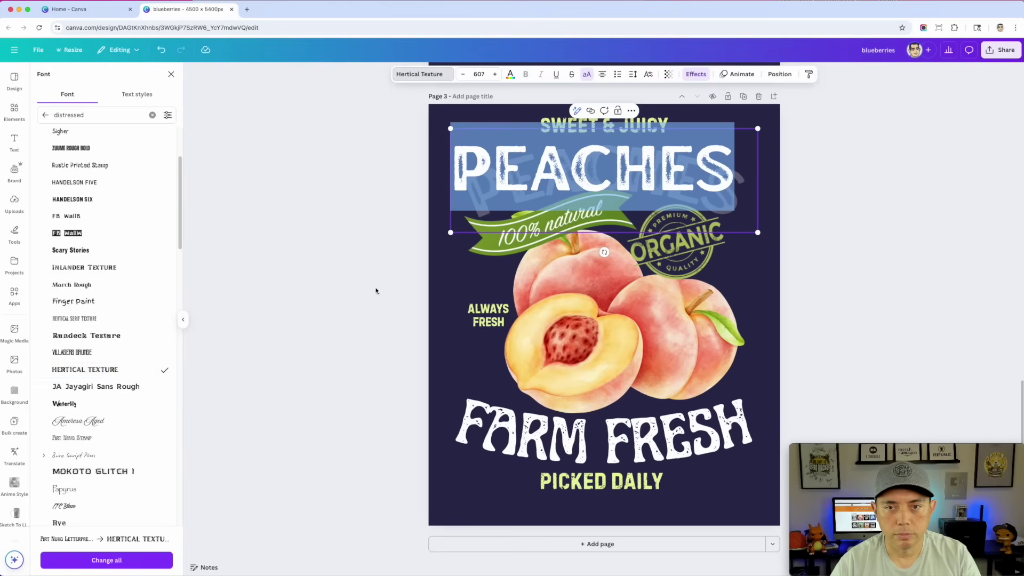
left_click(849, 185)
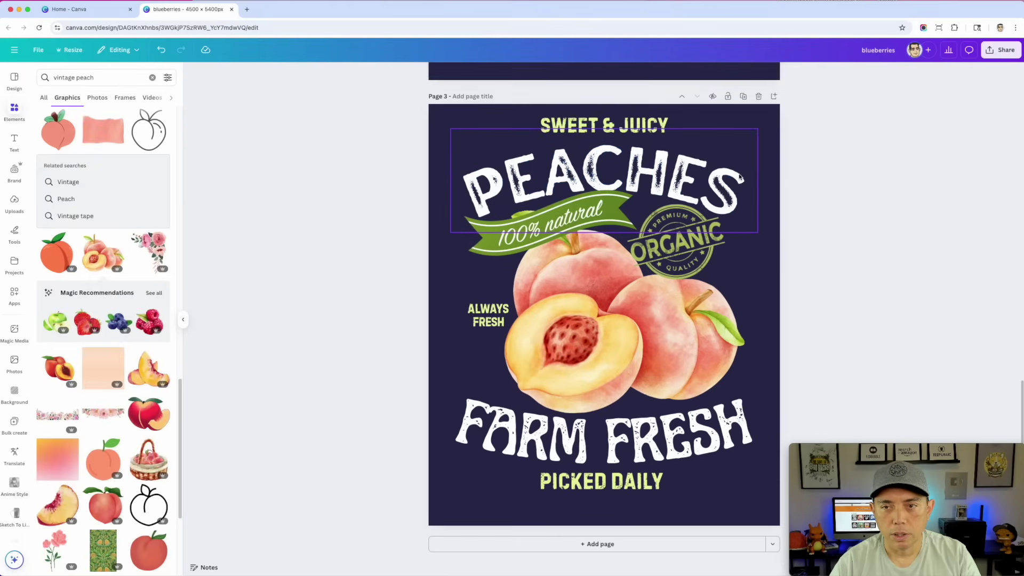
Step: Enlarge the PEACHES heading to font size 700 and reposition it across the page above the peaches
left_click(755, 158)
left_click_drag(758, 128, 805, 111)
left_click_drag(749, 154, 697, 169)
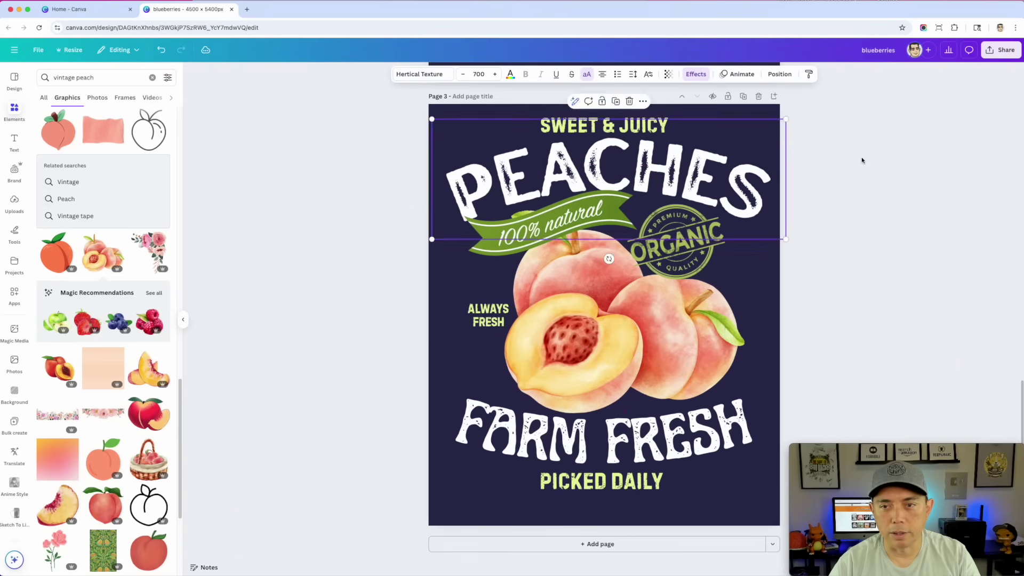
left_click(914, 177)
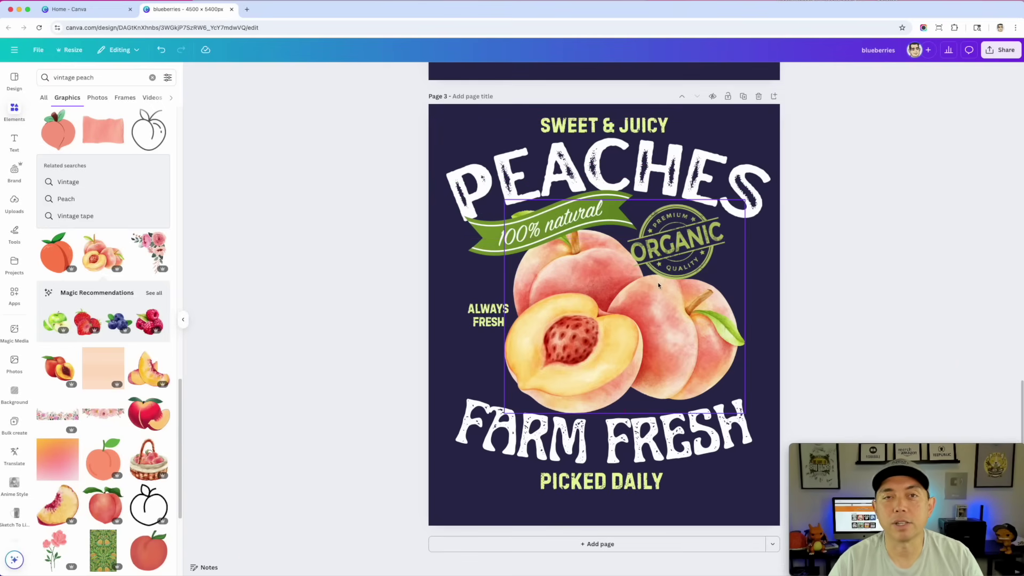
Step: Nudge the Organic stamp slightly upward and move the ALWAYS FRESH text a little away from the peaches
left_click_drag(672, 265, 673, 262)
left_click(488, 331)
left_click_drag(488, 331, 480, 334)
left_click(861, 276)
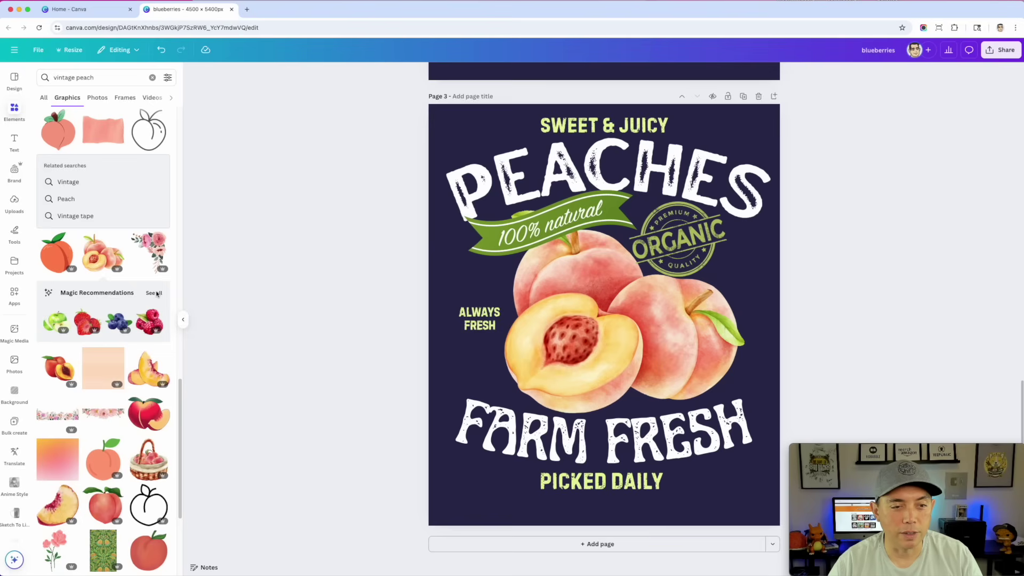
Step: Add the raspberry graphic and the green apple graphic from the Magic Recommendations to page 3
left_click(148, 317)
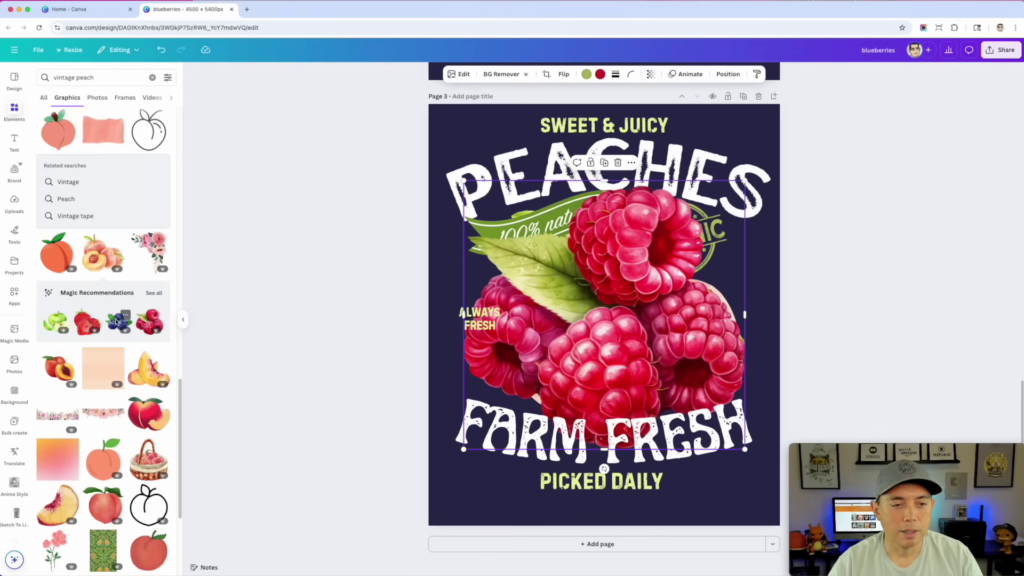
left_click(51, 324)
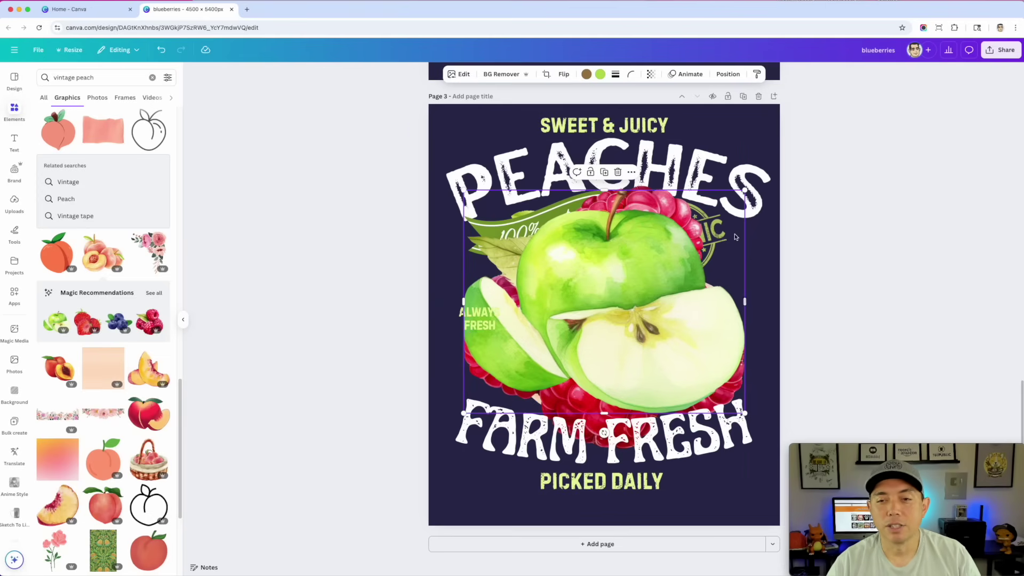
Step: View the distressed font choices for the FARM FRESH text on page 3
left_click(671, 449)
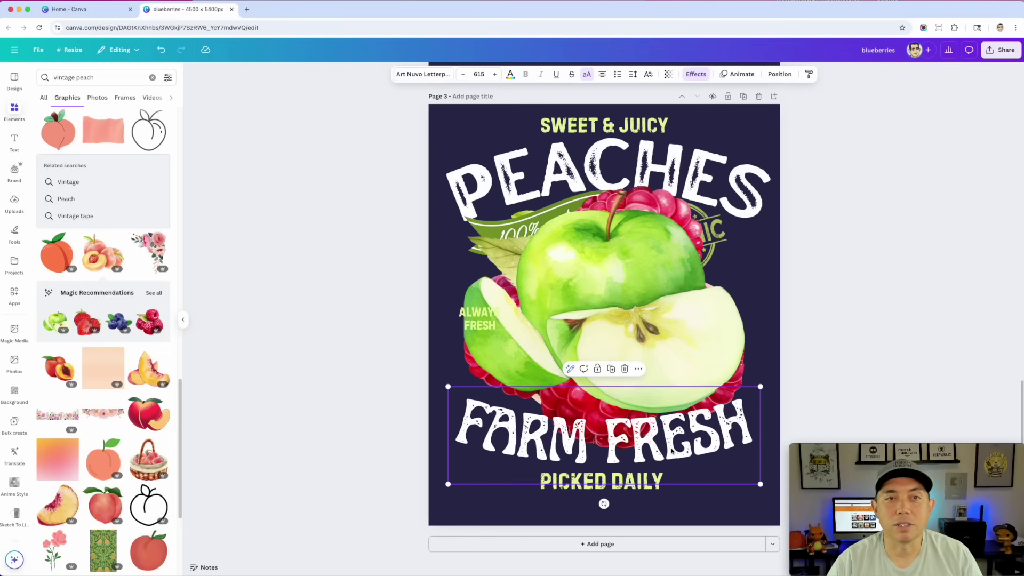
left_click(422, 75)
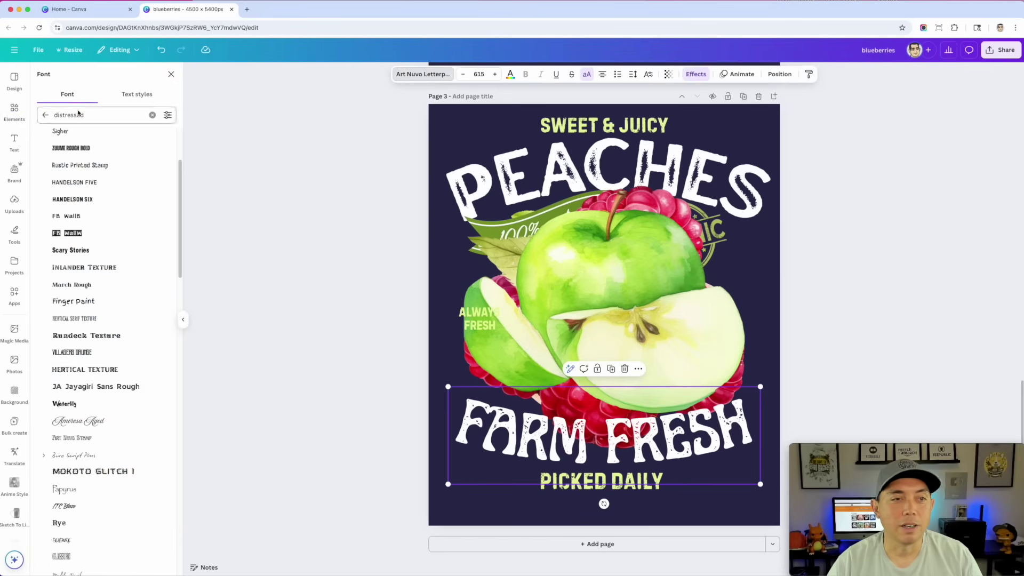
key("Escape")
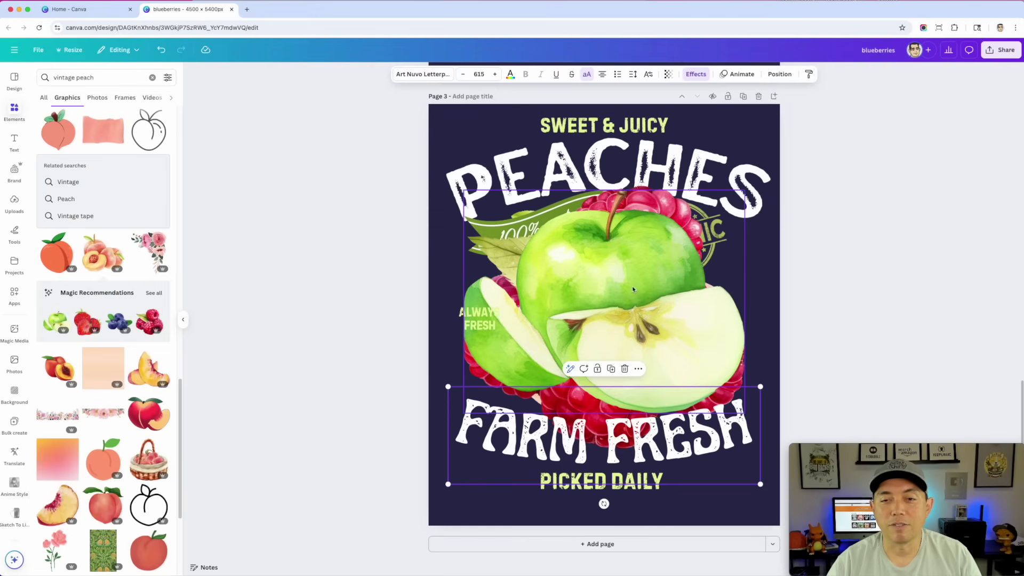
Step: Download only page 1, the white blueberry design, as a PNG with a transparent background, and close the exported file's preview
scroll(707, 260, "up", 9)
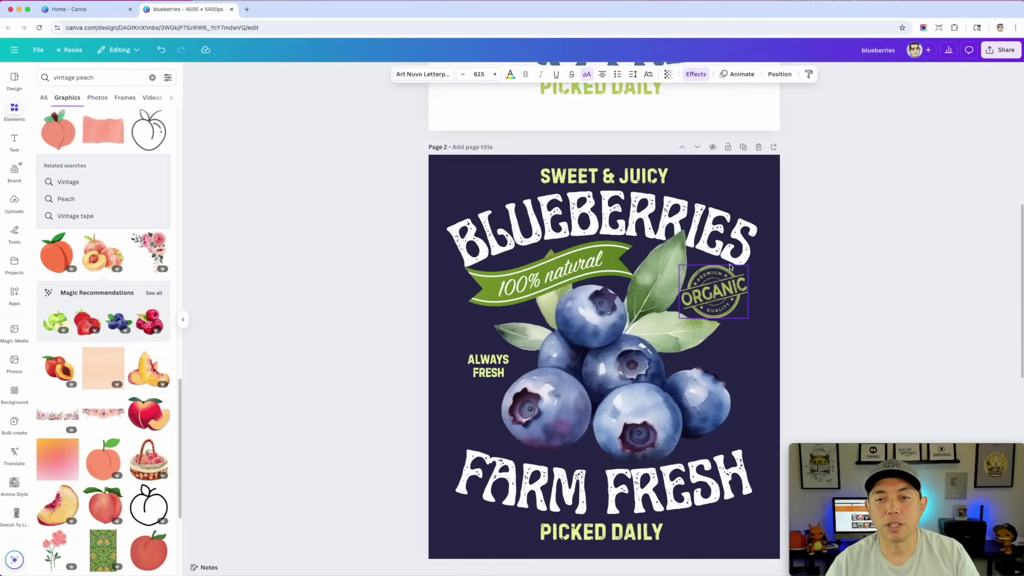
scroll(730, 267, "down", 1)
scroll(730, 266, "up", 8)
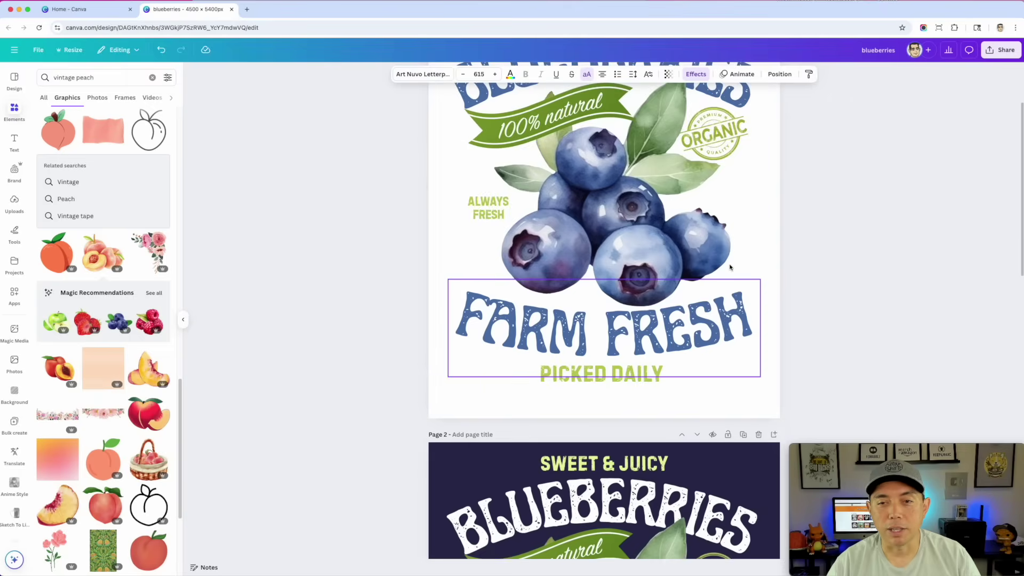
left_click(841, 136)
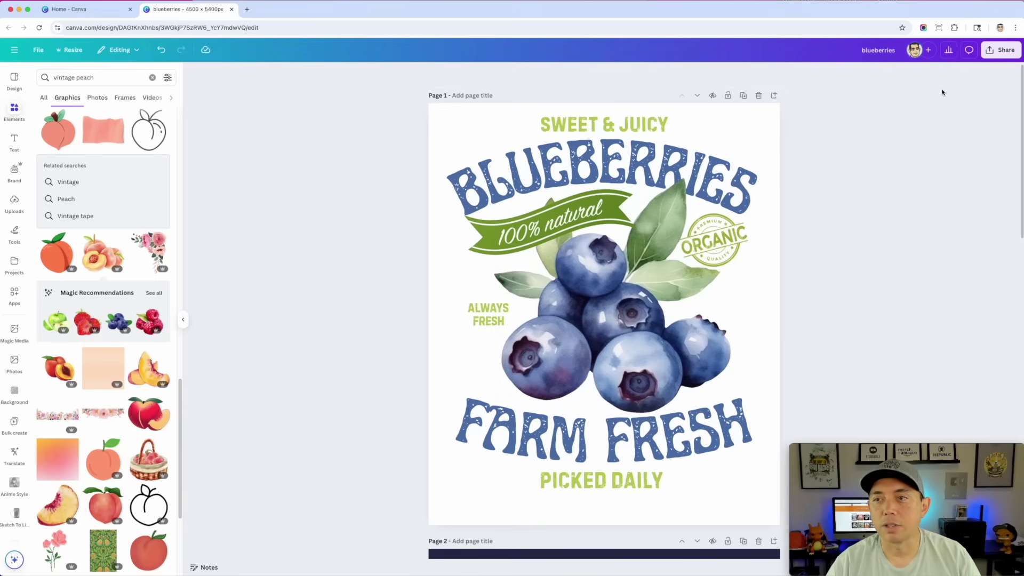
left_click(1001, 52)
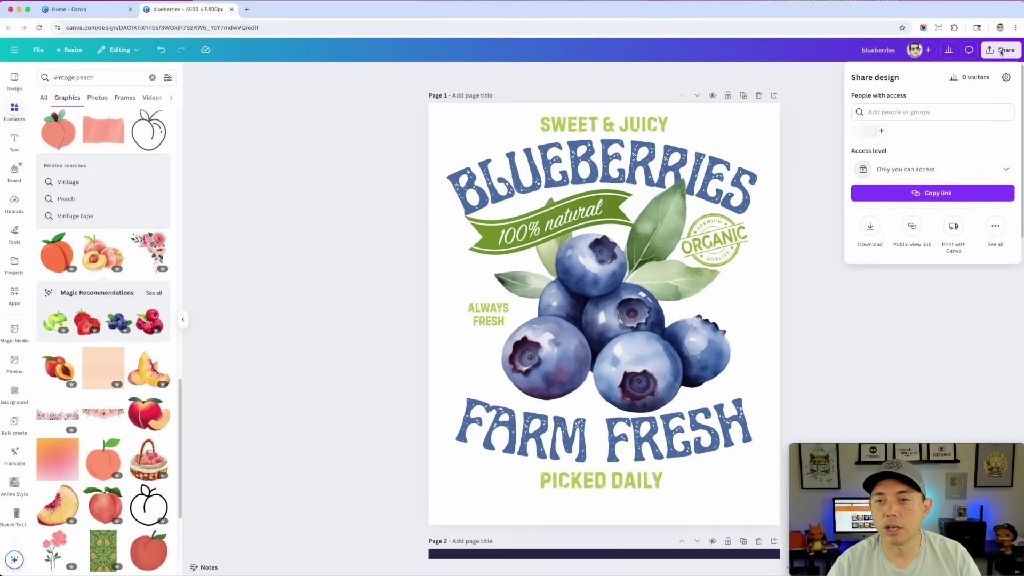
left_click(868, 224)
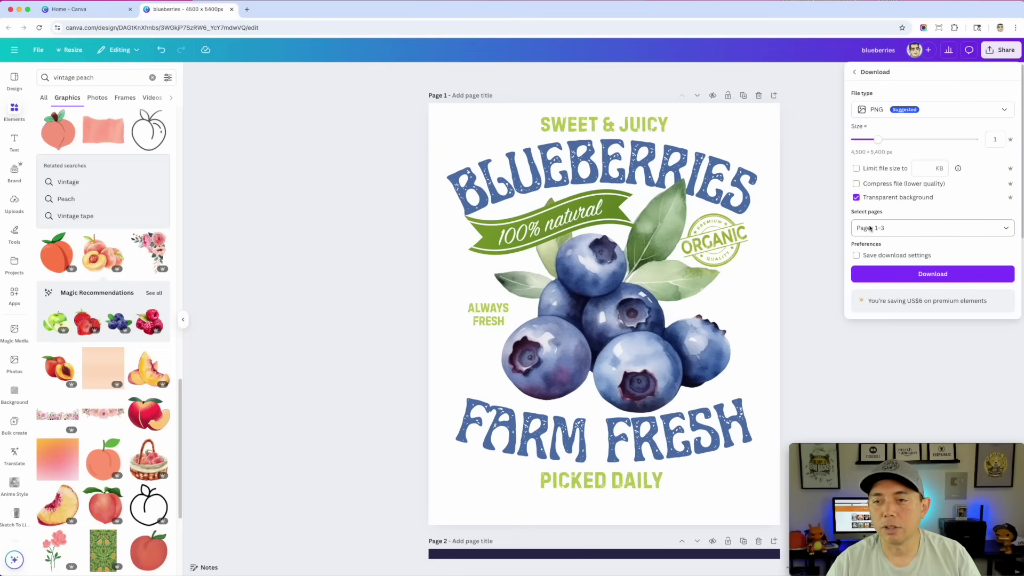
left_click(957, 227)
left_click(864, 252)
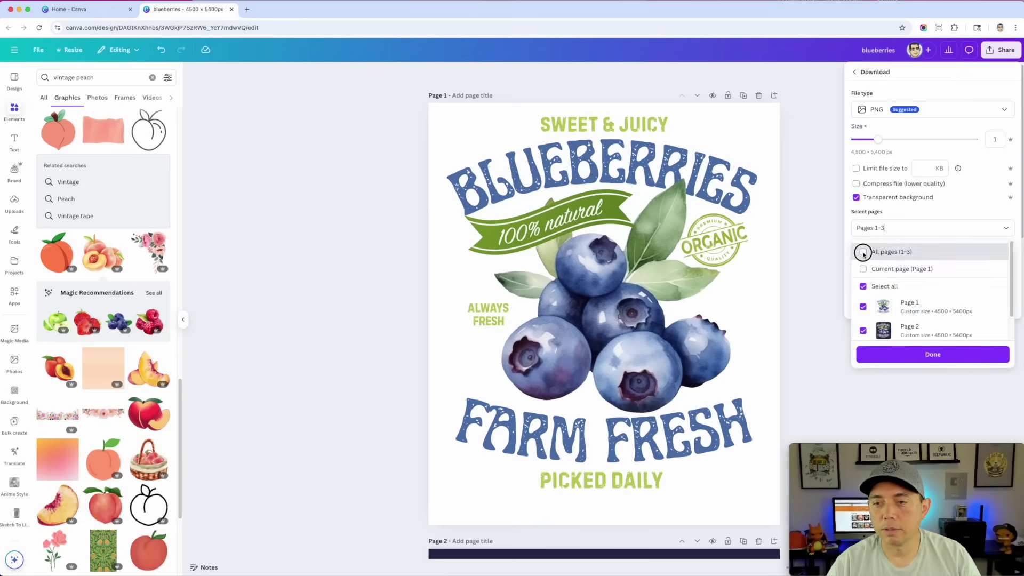
left_click(863, 270)
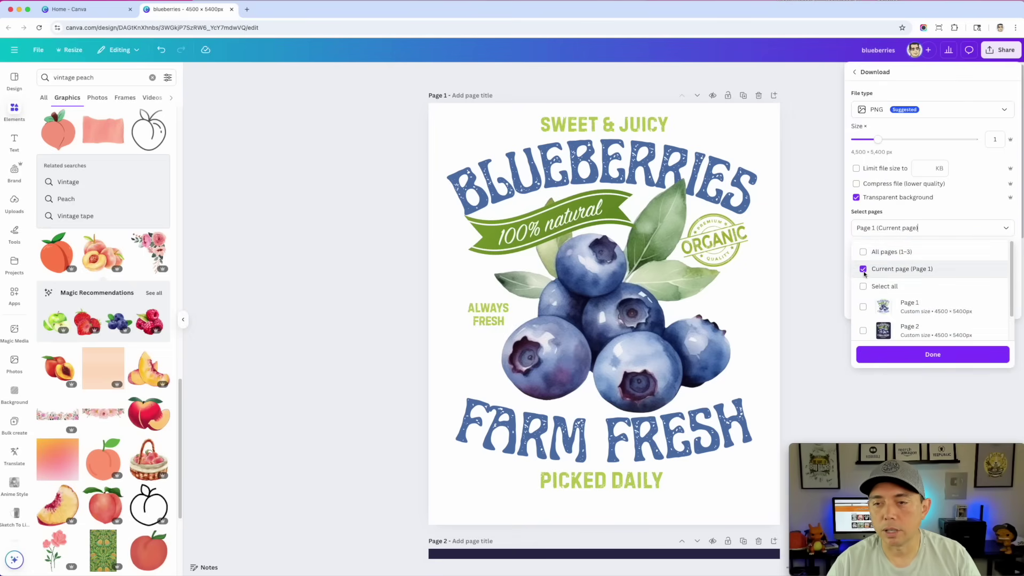
left_click(933, 358)
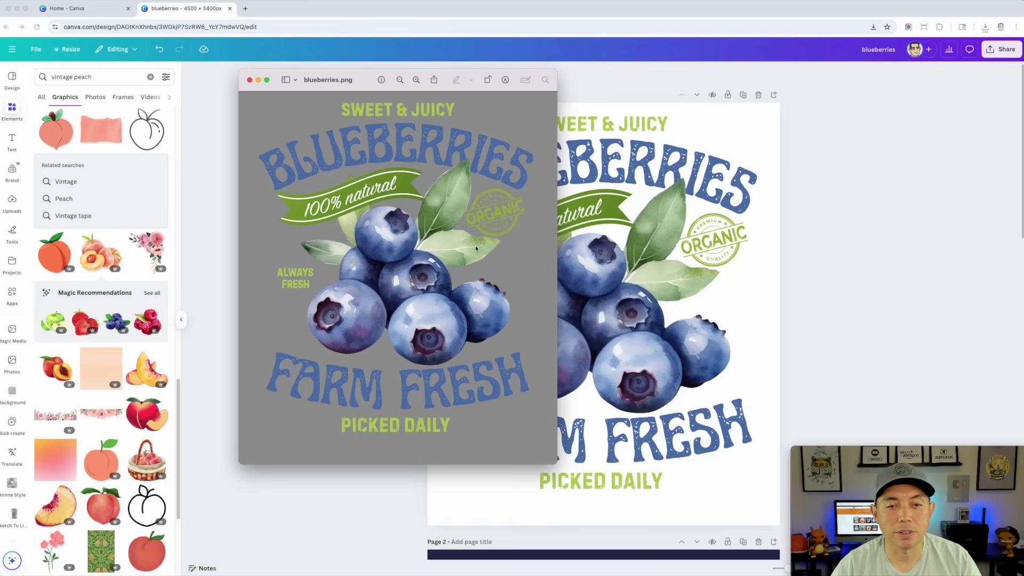
left_click(249, 80)
Step: Leave the blueberries design for the home page and open the Ideas design from the recent designs
scroll(534, 373, "down", 8)
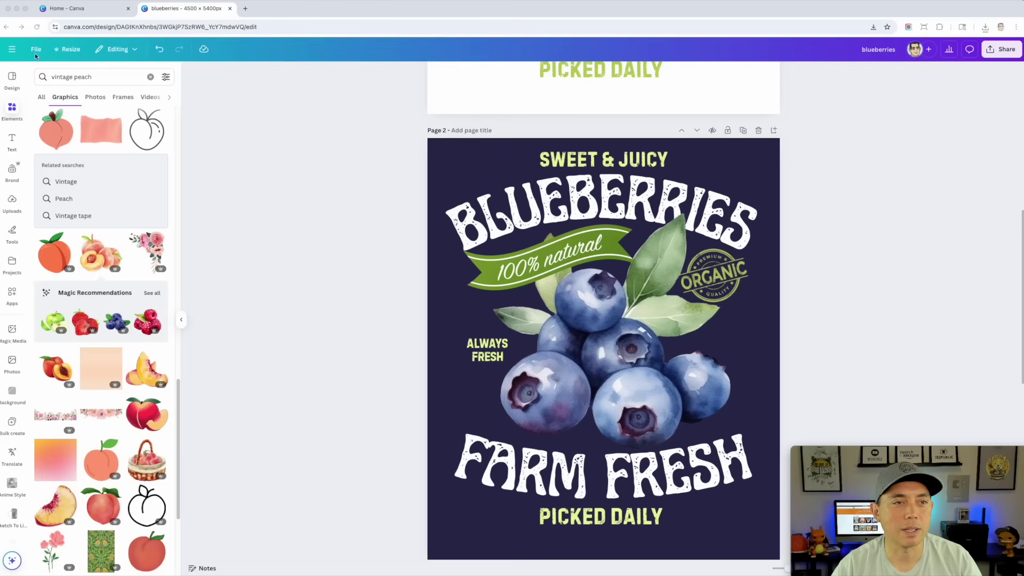
left_click(11, 49)
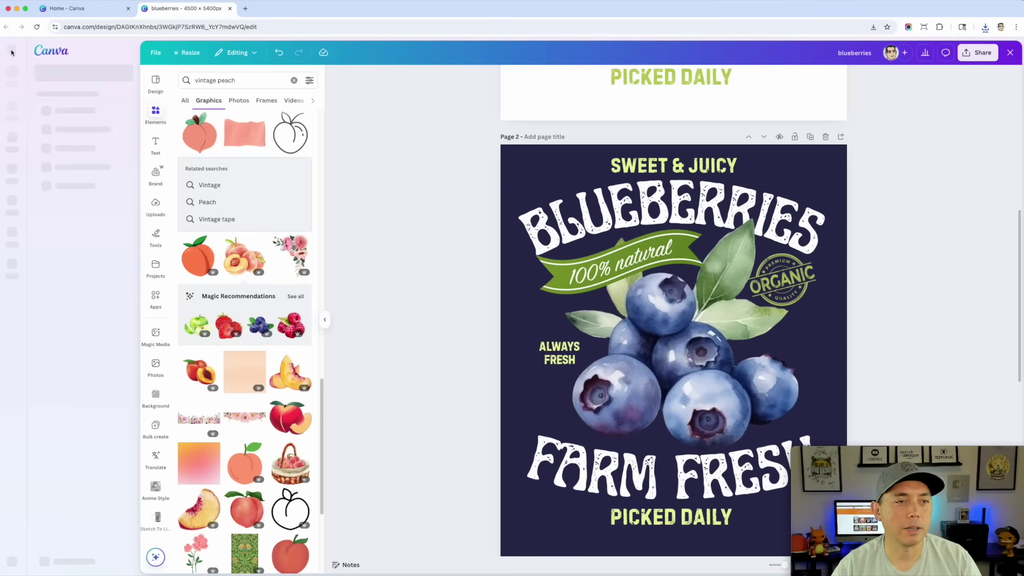
left_click(52, 52)
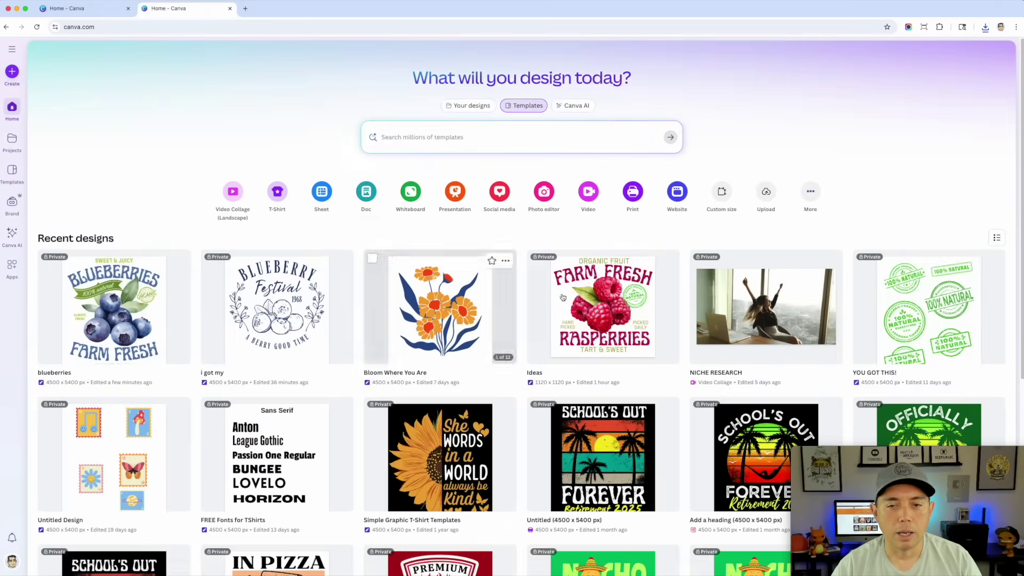
left_click(606, 320)
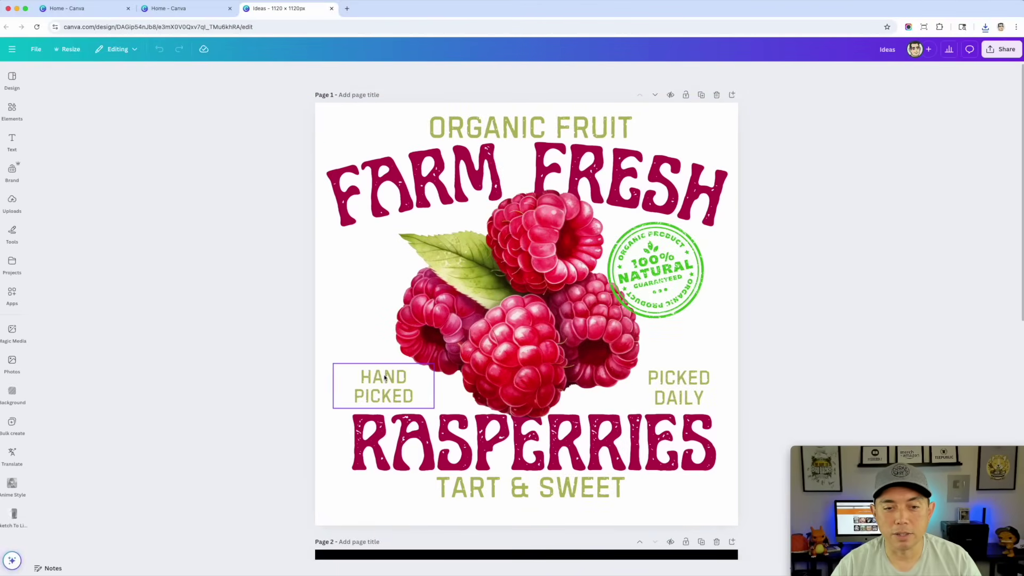
Step: Review the raspberry designs on both pages and nudge the 100% Natural stamp on page 2 slightly toward the raspberries
scroll(800, 354, "down", 10)
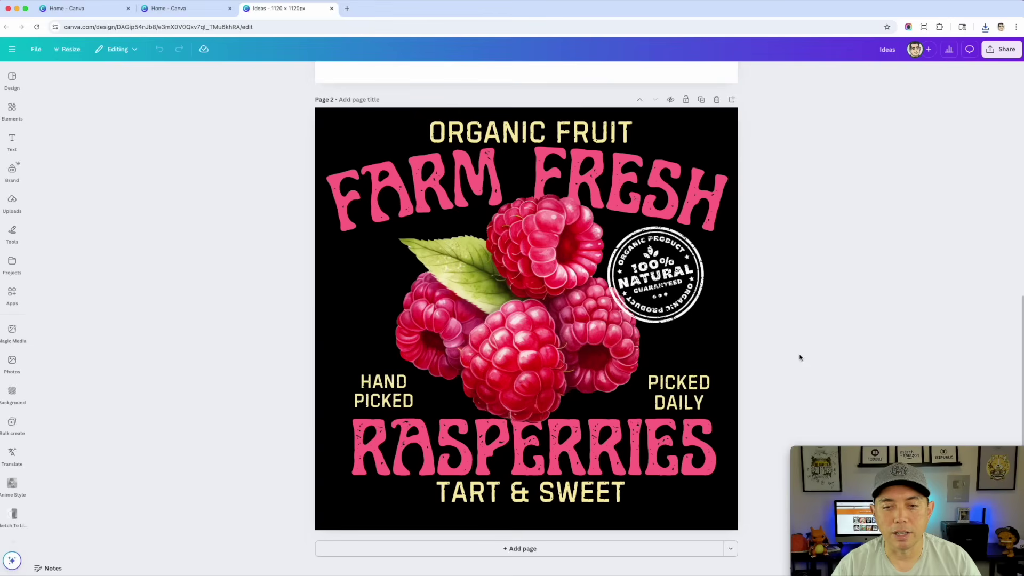
scroll(768, 303, "up", 1)
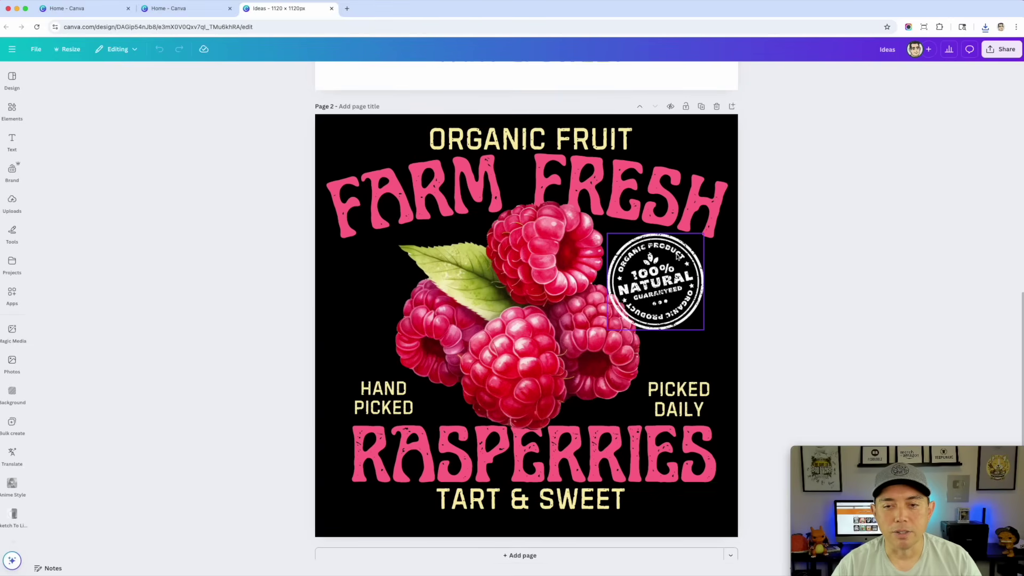
left_click_drag(674, 279, 661, 272)
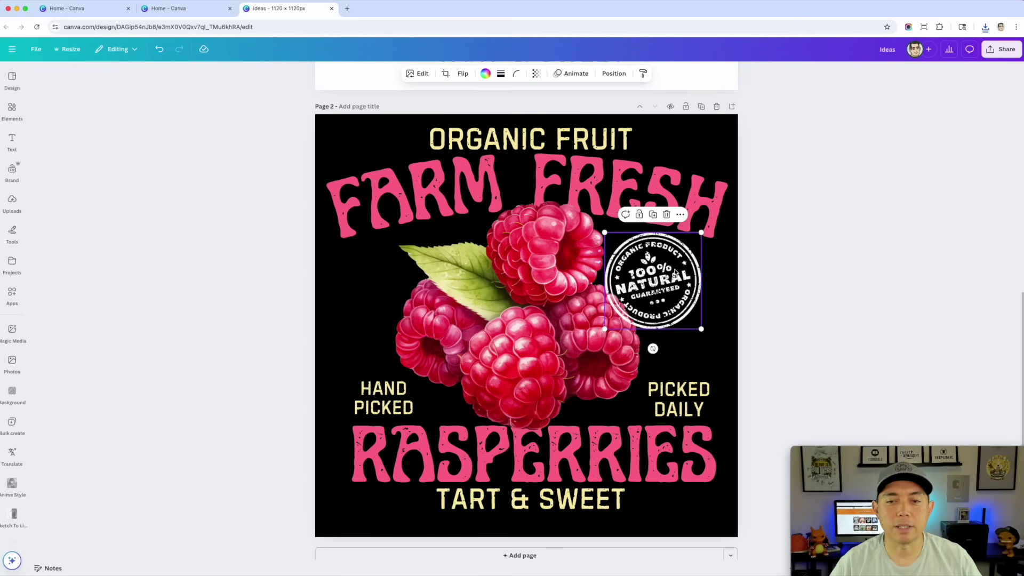
left_click(563, 268)
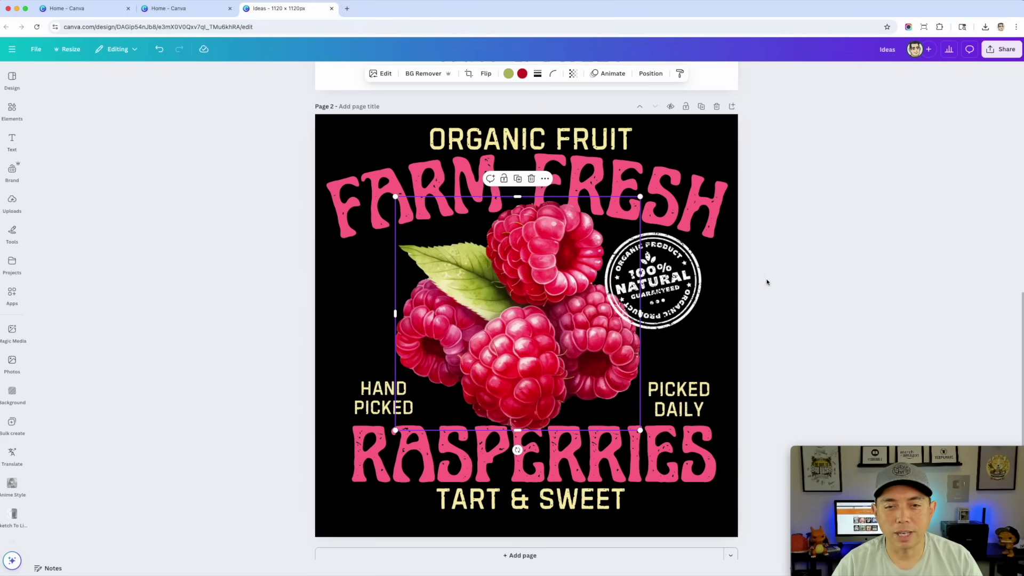
scroll(765, 283, "up", 3)
scroll(765, 283, "up", 4)
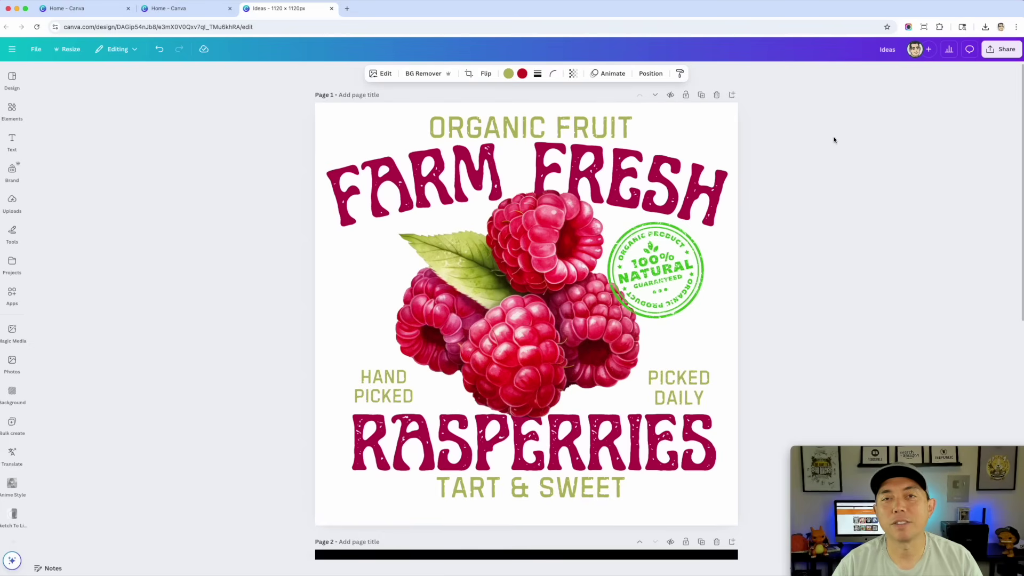